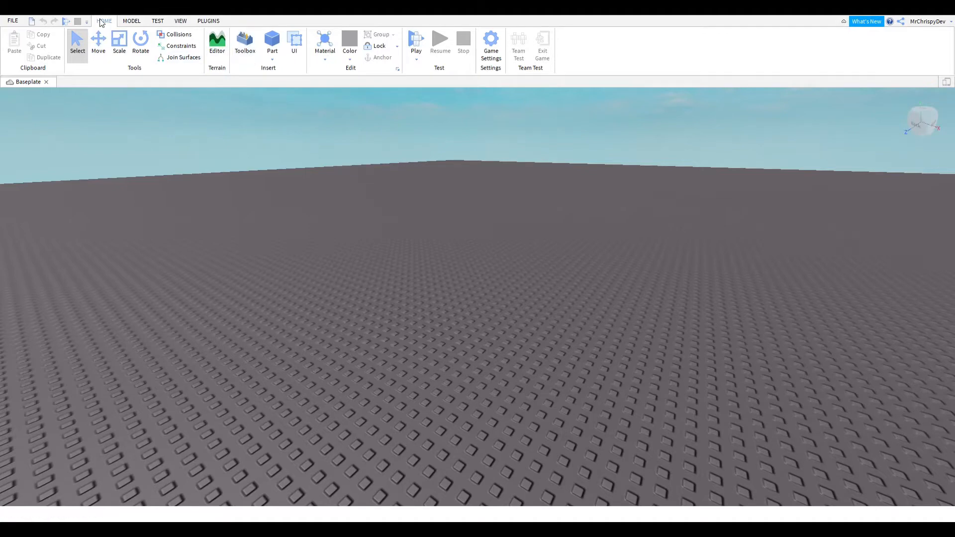
- Open the Explorer and Properties windows
left_click(179, 21)
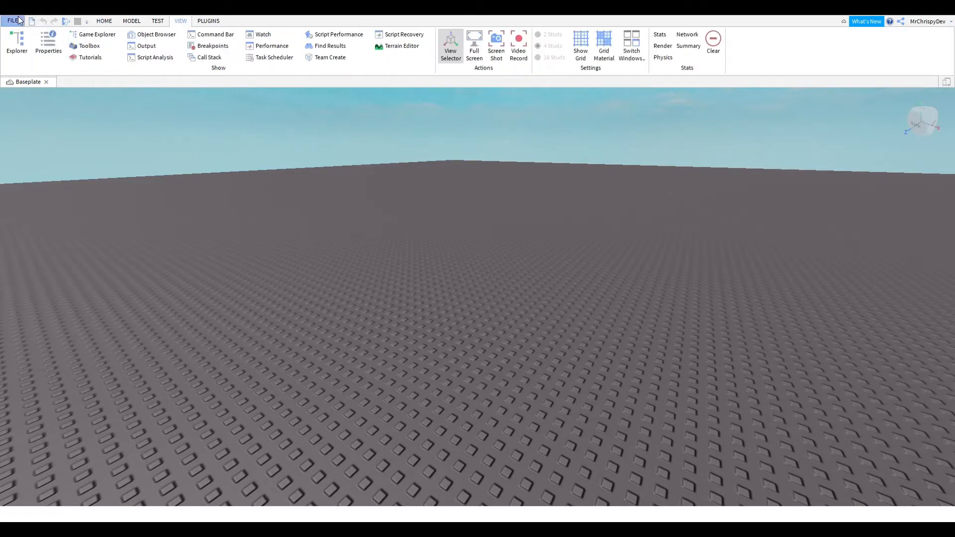
left_click(17, 44)
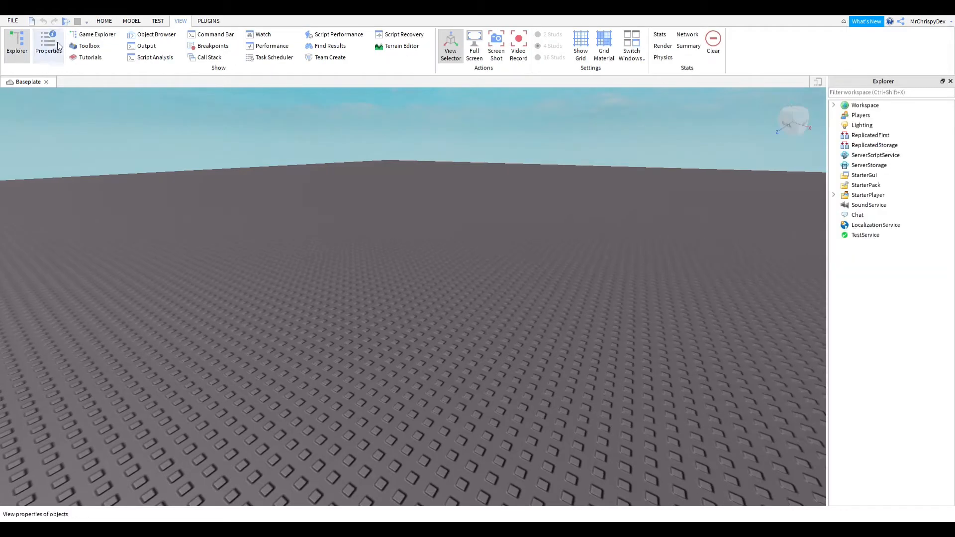
left_click(58, 59)
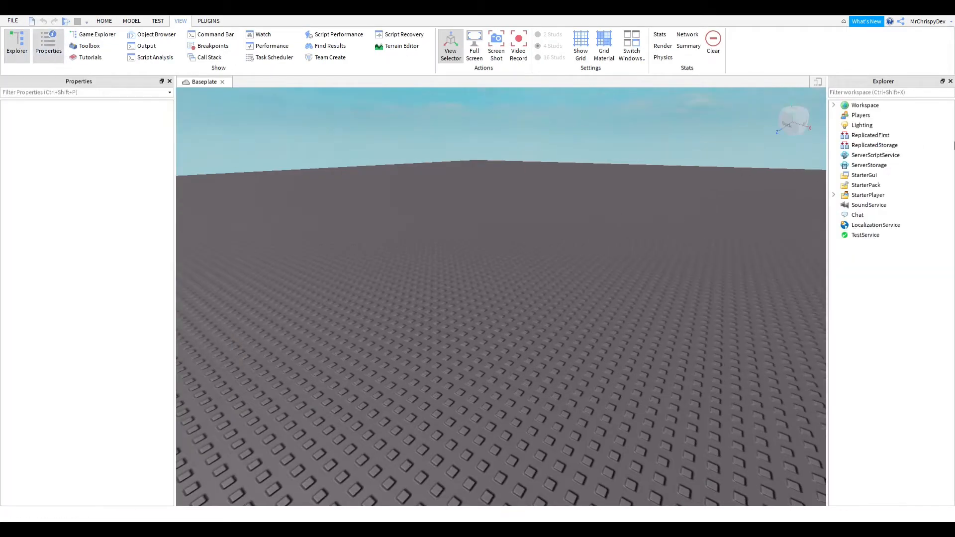
- Select the Workspace's Terrain object and open the Terrain Editor
left_click(834, 106)
left_click(865, 125)
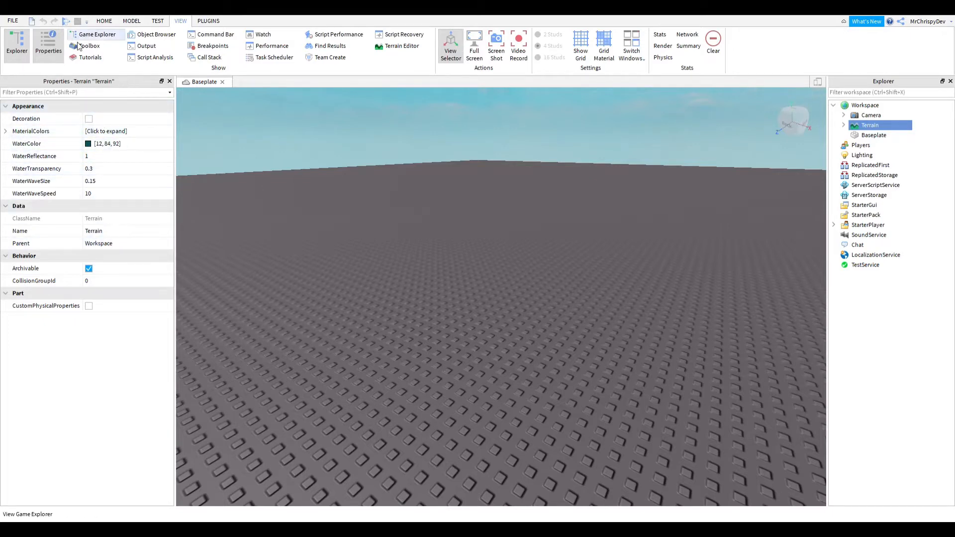
left_click(104, 21)
left_click(217, 44)
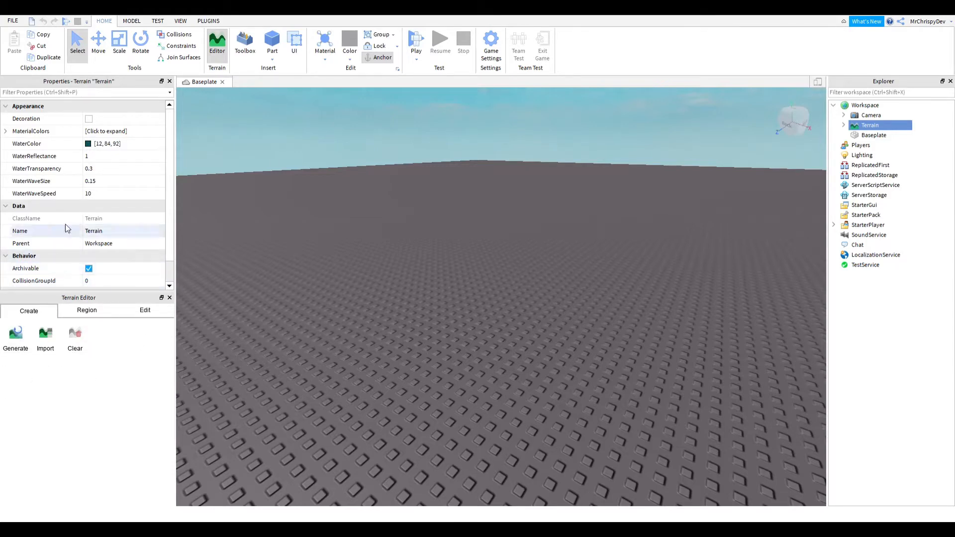
- Switch the Terrain Editor to its Edit tools and dock it between the Properties window and the viewport
left_click(83, 314)
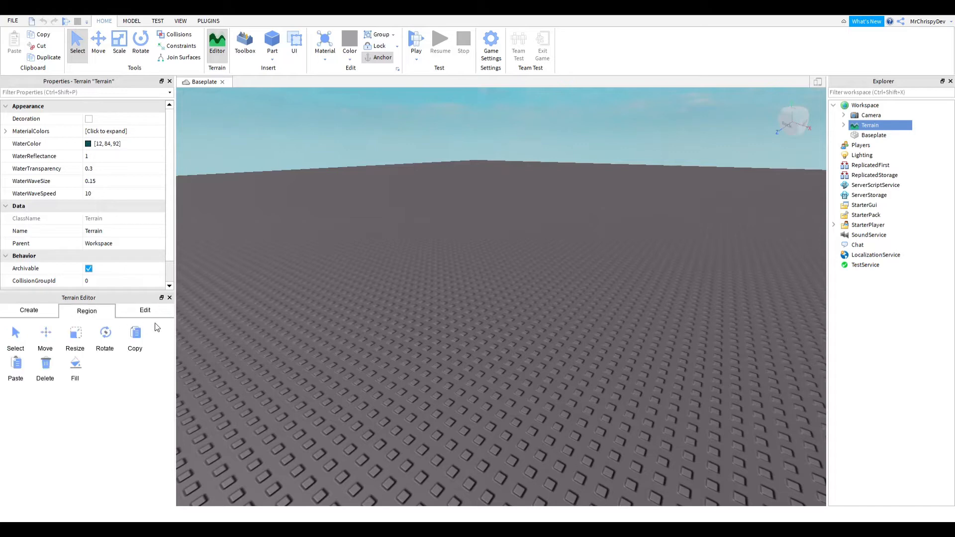
left_click(154, 312)
left_click_drag(18, 299, 156, 270)
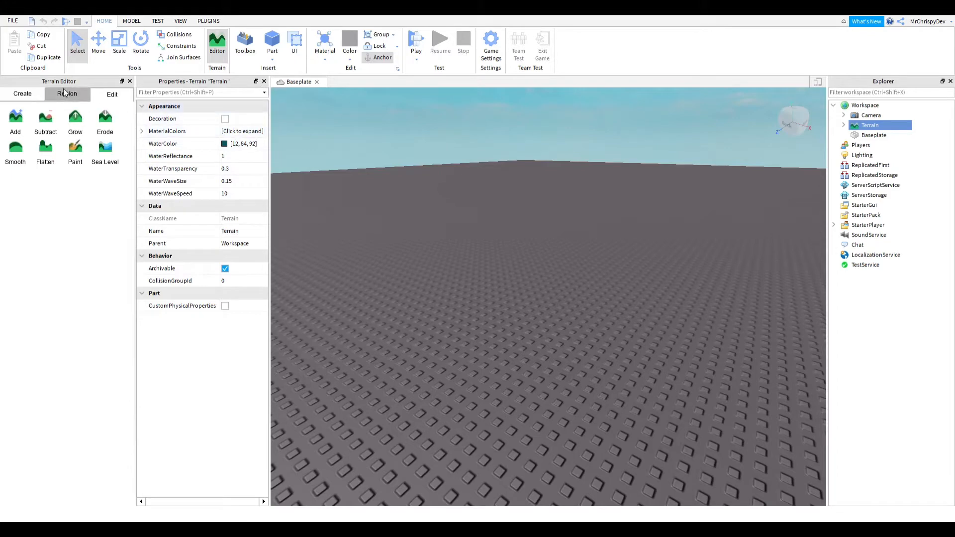
left_click_drag(64, 87, 252, 172)
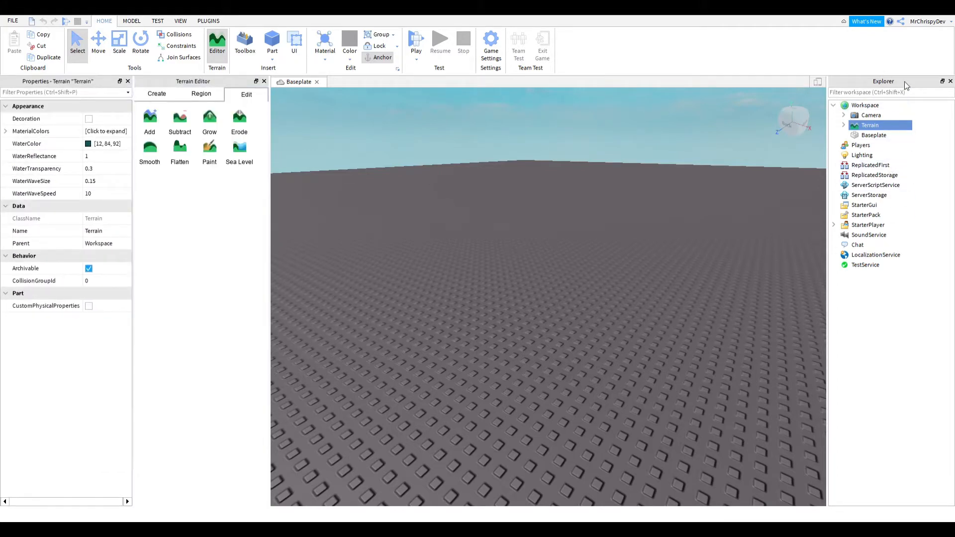
right_click_drag(547, 378, 502, 367)
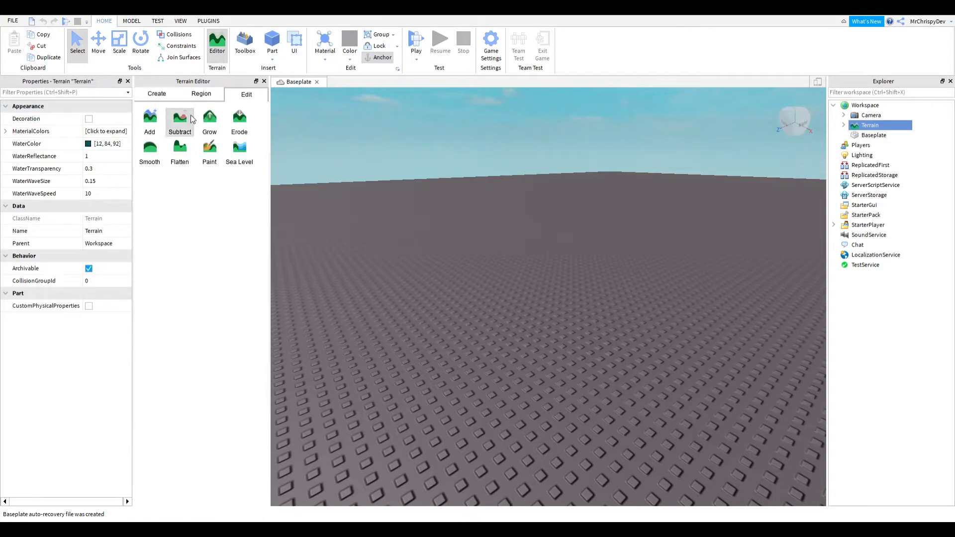
- Select the Add tool and paint a long grass terrain ridge across the baseplate with the sphere brush
left_click(153, 123)
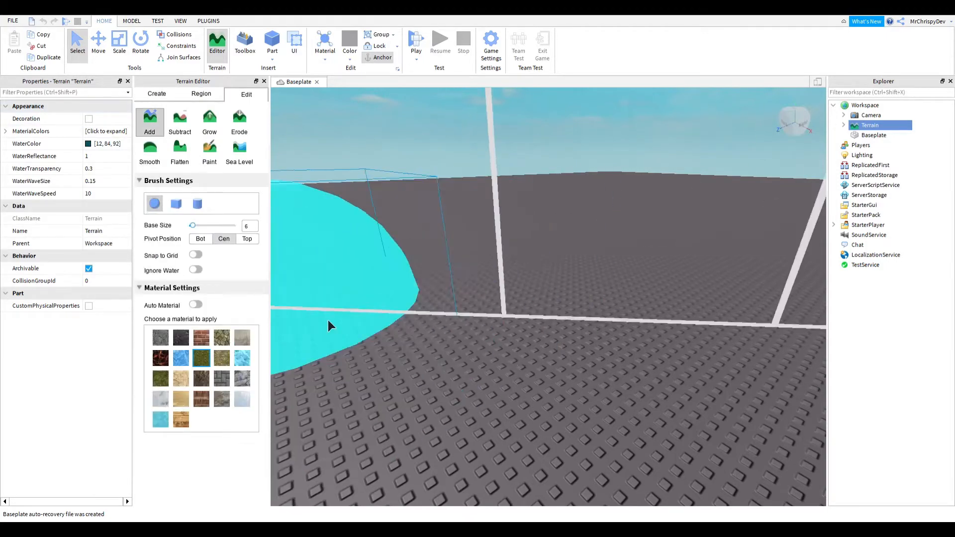
right_click_drag(554, 307, 558, 306)
scroll(558, 306, "down", 5)
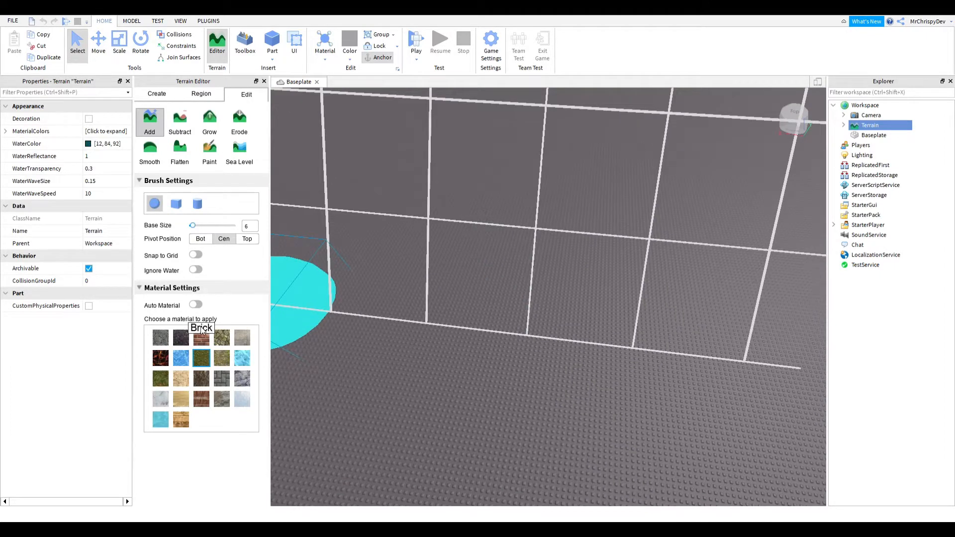
left_click(447, 284)
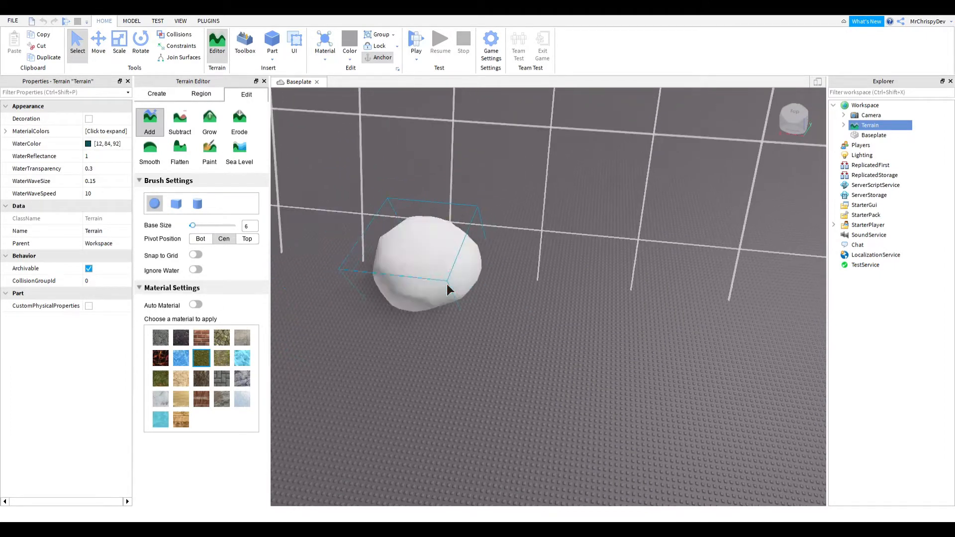
left_click_drag(446, 285, 821, 338)
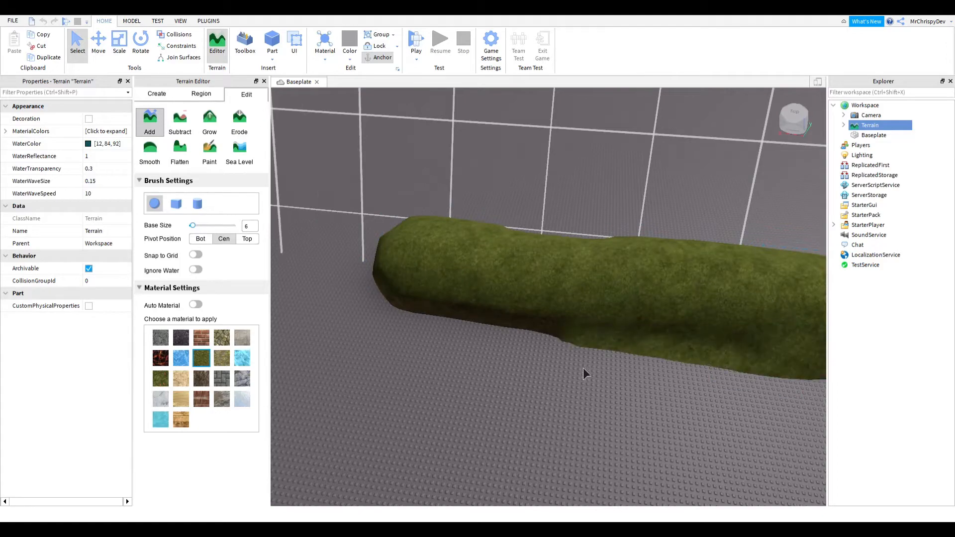
- Extend the grass ridge with further sphere-brush strokes
left_click_drag(583, 369, 464, 370)
right_click_drag(622, 358, 633, 301)
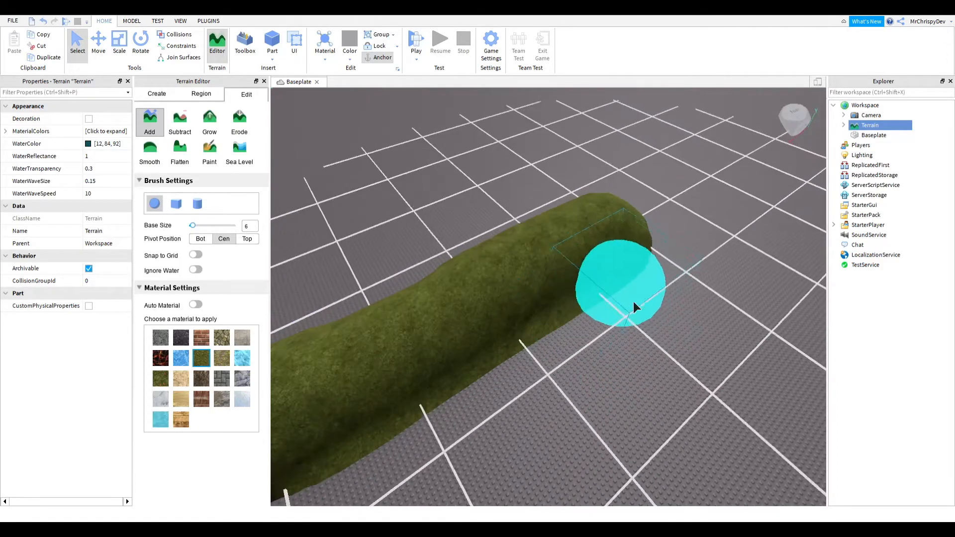
mouse_move(633, 302)
left_mouse_down()
mouse_move(548, 350)
mouse_move(494, 365)
left_mouse_up()
mouse_move(494, 366)
right_mouse_down()
mouse_move(549, 318)
mouse_move(527, 311)
right_mouse_up()
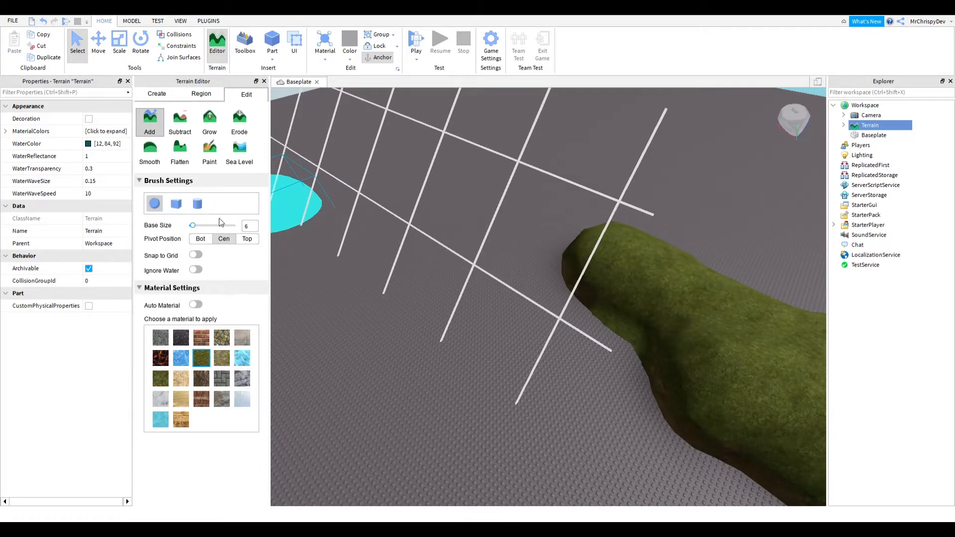
- Switch to the cube brush and paint a blocky grass section onto the ridge
left_click(176, 203)
mouse_move(483, 316)
left_mouse_down()
mouse_move(454, 318)
mouse_move(617, 428)
left_mouse_up()
mouse_move(547, 381)
left_mouse_down()
mouse_move(409, 286)
mouse_move(551, 353)
left_mouse_up()
key("a")
- Switch to the cylinder brush and paint a lobed grass mound beside the ridge
left_click(199, 204)
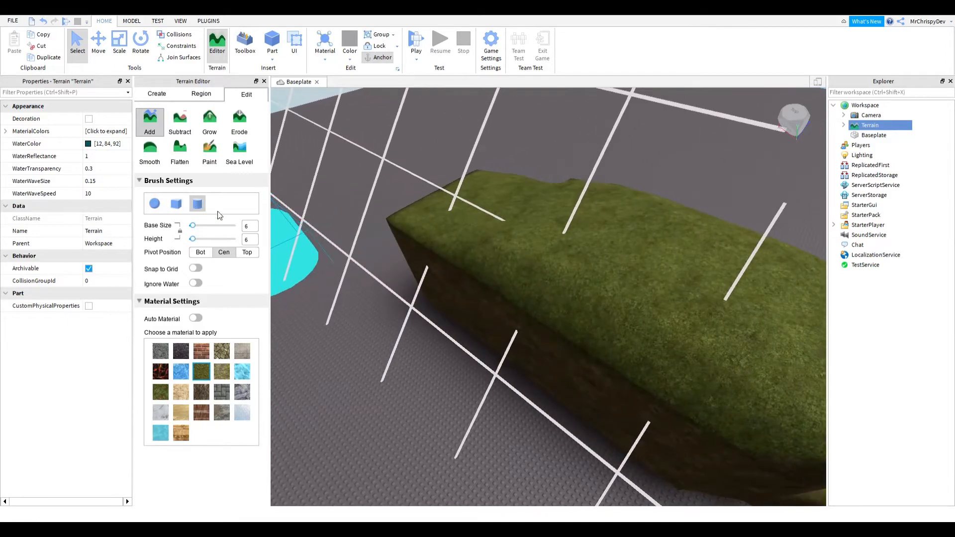
mouse_move(490, 305)
right_mouse_down()
mouse_move(474, 307)
mouse_move(452, 283)
right_mouse_up()
mouse_move(452, 284)
left_mouse_down()
mouse_move(534, 333)
mouse_move(503, 430)
mouse_move(536, 315)
left_mouse_up()
right_click_drag(536, 315, 463, 305)
mouse_move(624, 250)
left_mouse_down()
mouse_move(595, 244)
mouse_move(518, 365)
mouse_move(585, 388)
left_mouse_up()
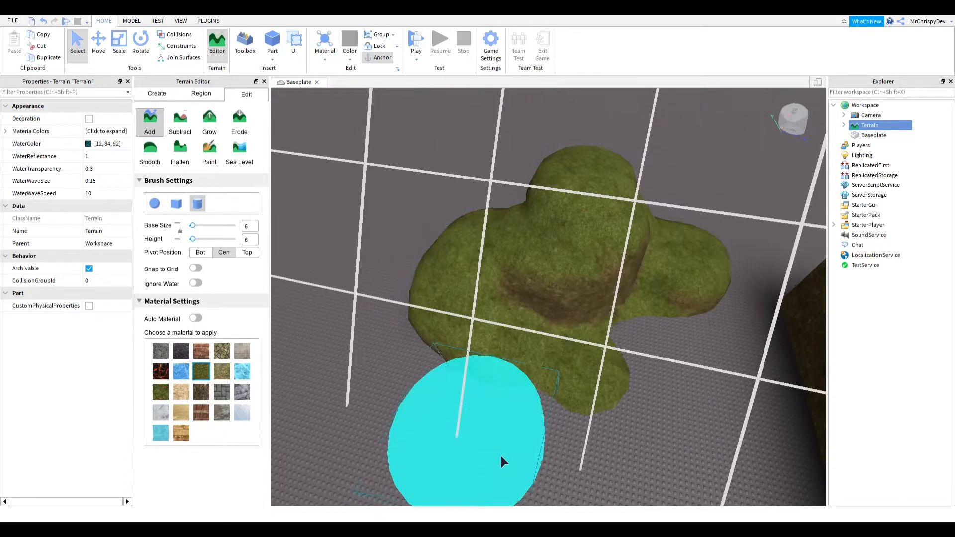
mouse_move(663, 373)
left_mouse_down()
mouse_move(644, 360)
mouse_move(612, 480)
left_mouse_up()
- Add more cylinder-brush strokes to the lobed grass mound
scroll(532, 443, "up", 5)
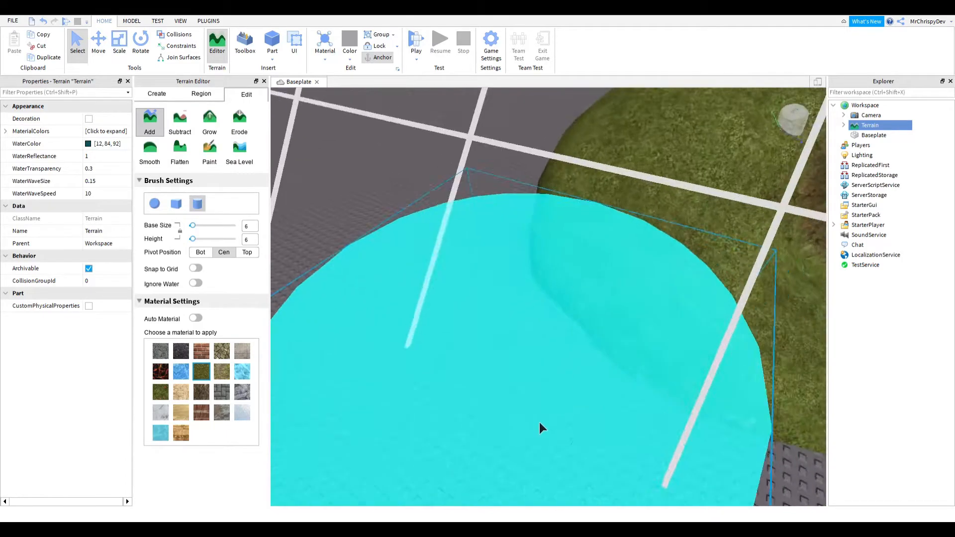
scroll(539, 423, "down", 5)
mouse_move(539, 422)
right_mouse_down()
mouse_move(548, 341)
mouse_move(539, 333)
right_mouse_up()
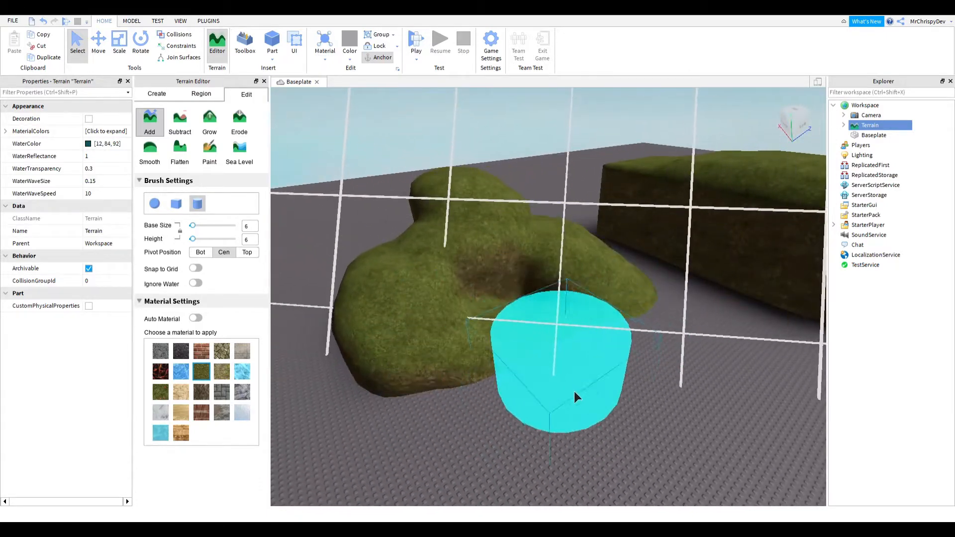
mouse_move(574, 391)
left_mouse_down()
mouse_move(421, 429)
mouse_move(405, 393)
left_mouse_up()
key("s")
key("a")
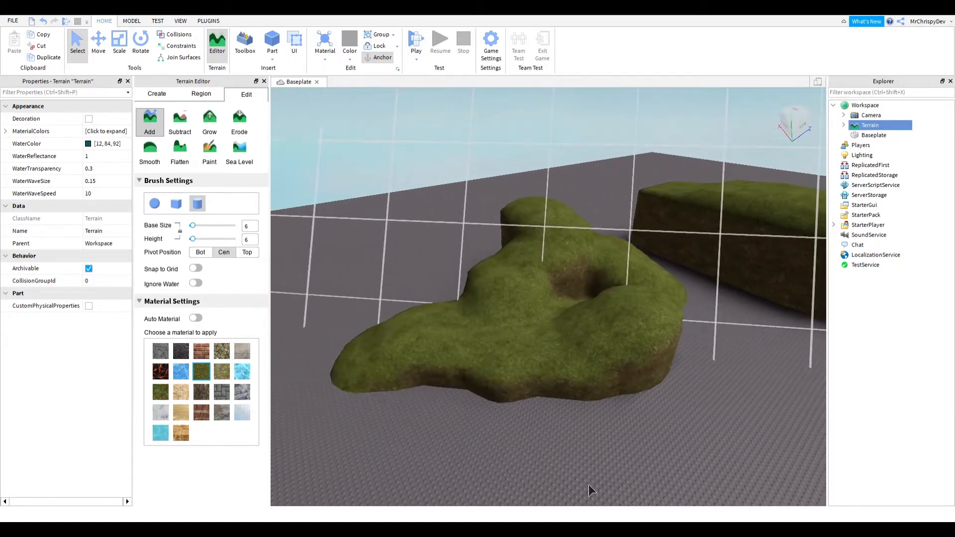
right_click_drag(670, 402, 671, 402)
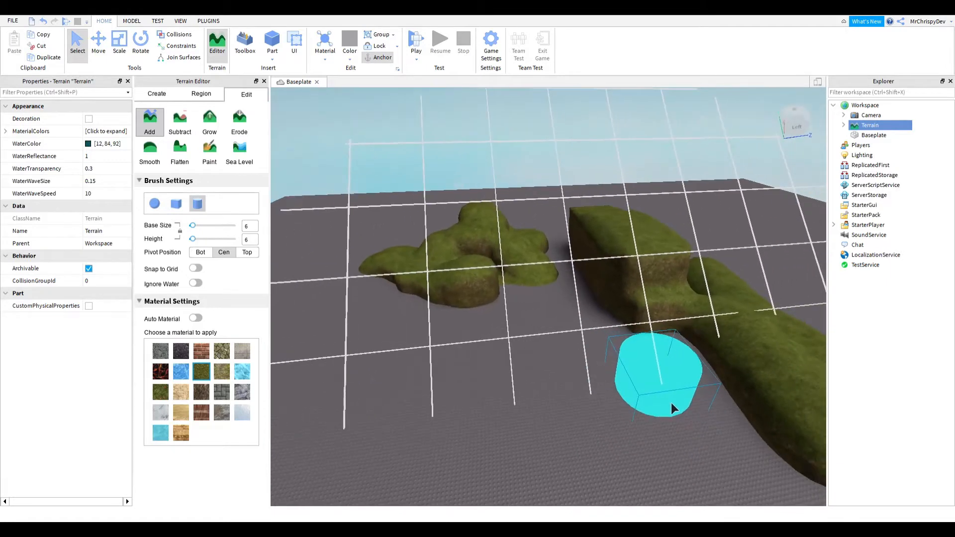
- Choose the Ground material and paint a ground mound
left_click(224, 373)
right_click_drag(604, 387, 604, 387)
left_click_drag(455, 377, 499, 404)
right_click_drag(573, 438, 573, 438)
- Choose the Ice material and paint an ice patch
key("w")
left_click(244, 372)
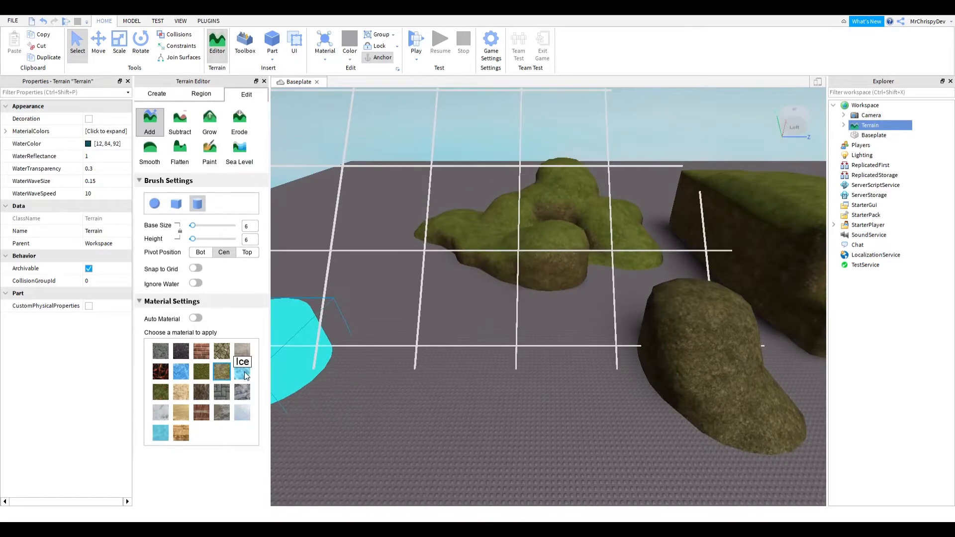
left_click_drag(473, 370, 532, 413)
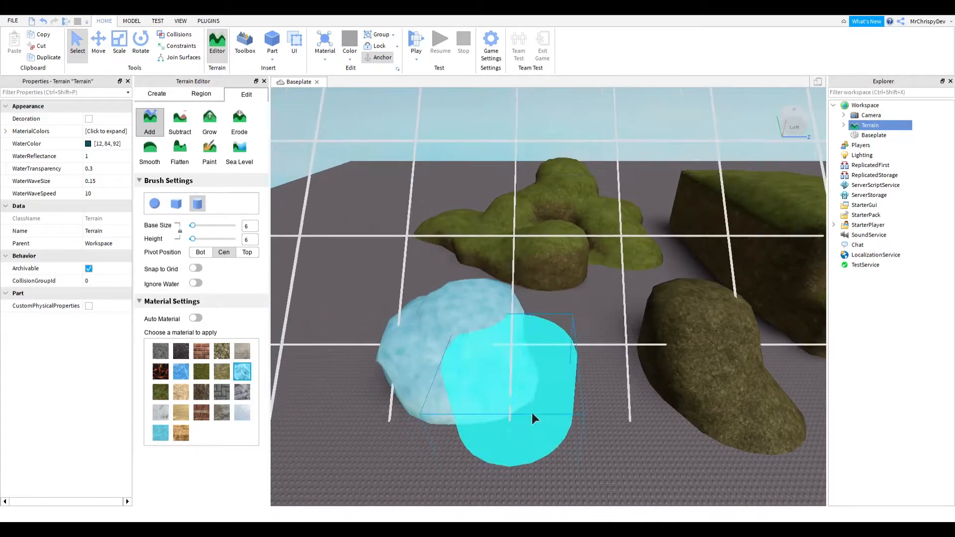
- Choose the Asphalt material and paint an asphalt mound
left_click(159, 350)
right_click_drag(482, 374, 482, 374)
left_click_drag(610, 347, 544, 436)
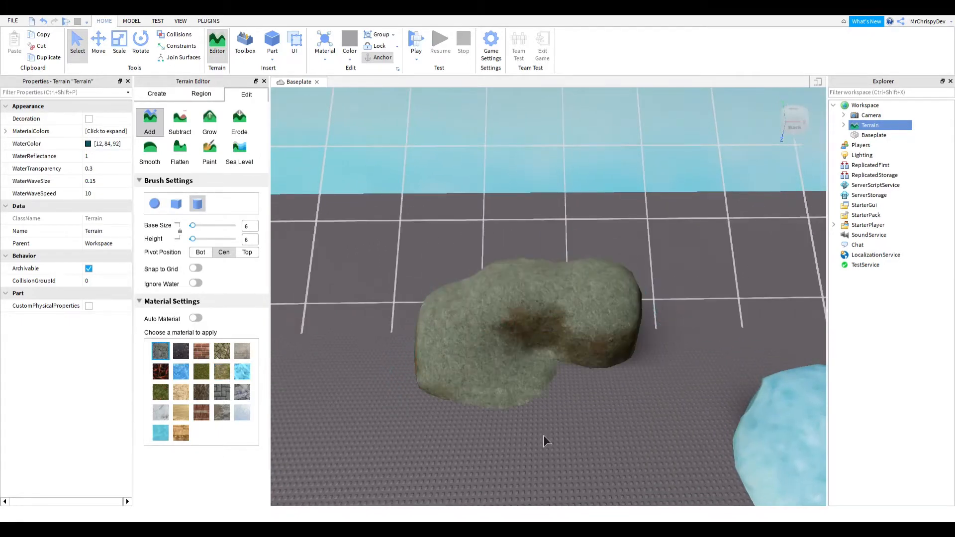
right_click_drag(574, 357, 574, 356)
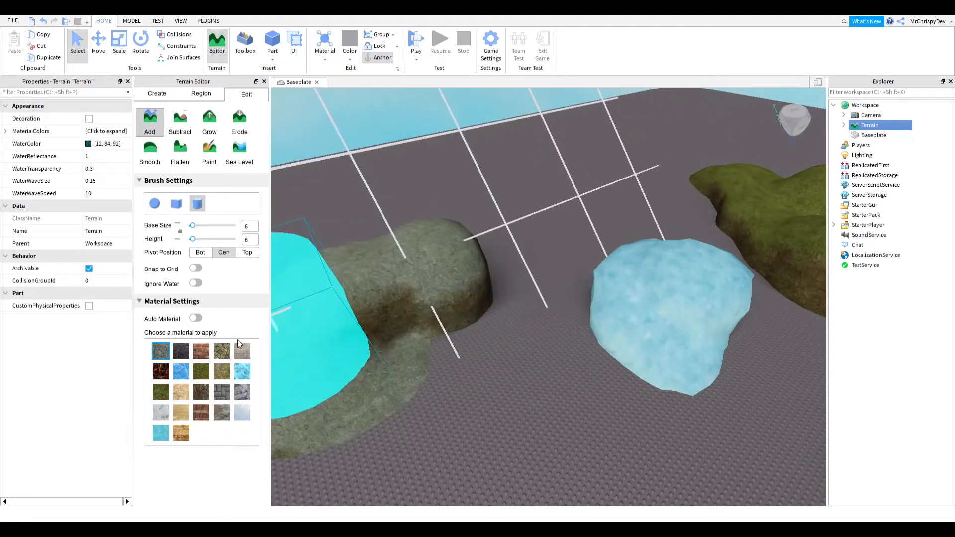
- Choose the Snow material and paint snow over the nearby mounds
left_click(243, 413)
mouse_move(537, 334)
left_mouse_down()
mouse_move(439, 333)
mouse_move(560, 348)
left_mouse_up()
right_click_drag(561, 348, 574, 366)
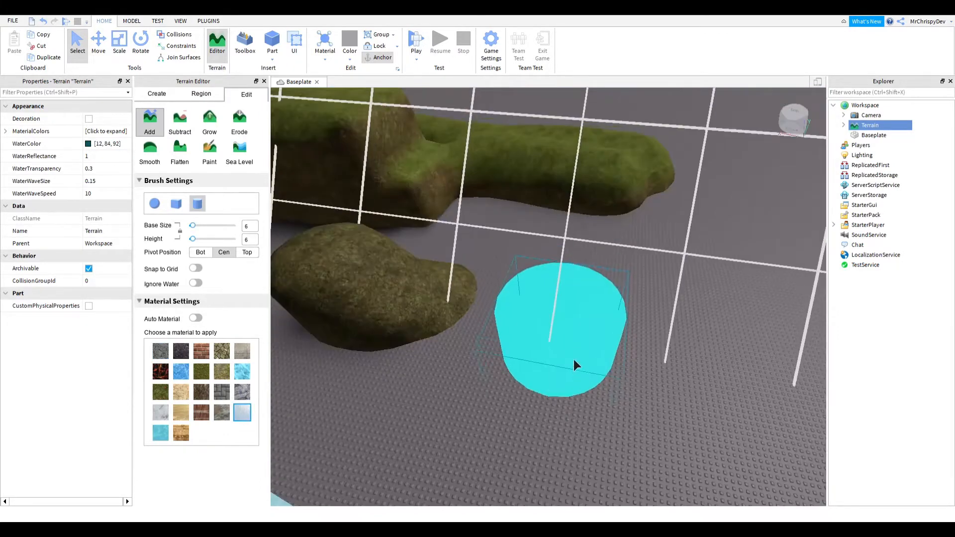
left_click_drag(574, 365, 528, 455)
right_click_drag(529, 454, 468, 427)
left_click_drag(468, 427, 438, 398)
- Choose the Wood Planks material and paint a large blocky wood-plank mass
left_click(181, 432)
left_click_drag(343, 423, 369, 447)
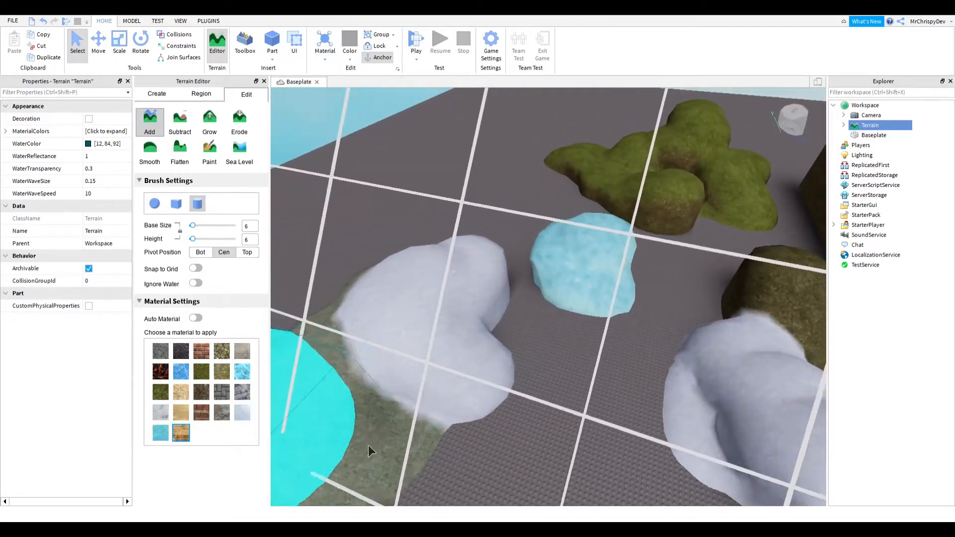
right_click_drag(368, 446, 597, 411)
scroll(539, 375, "down", 2)
right_click_drag(539, 375, 587, 381)
left_click(521, 392)
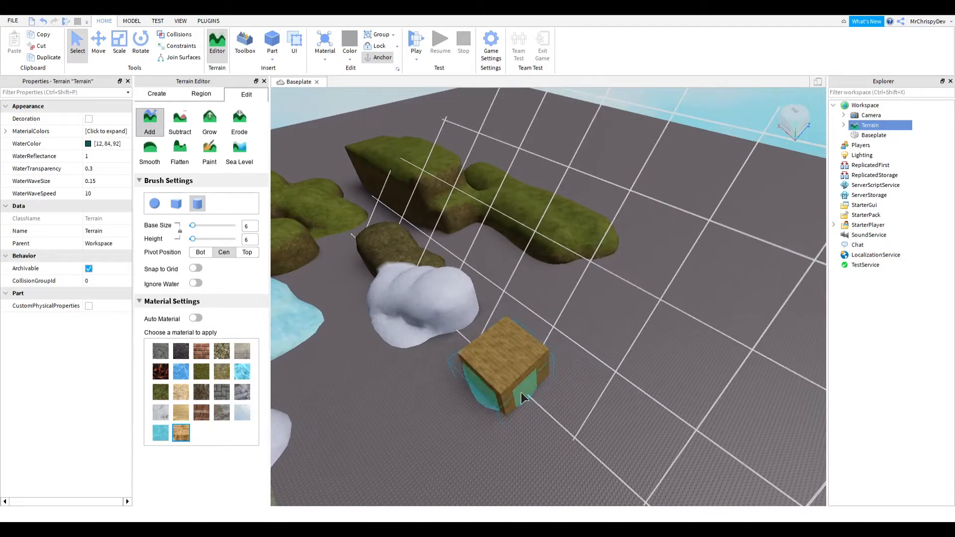
mouse_move(520, 392)
left_mouse_down()
mouse_move(627, 378)
mouse_move(766, 393)
mouse_move(797, 384)
mouse_move(631, 335)
mouse_move(634, 343)
mouse_move(731, 320)
left_mouse_up()
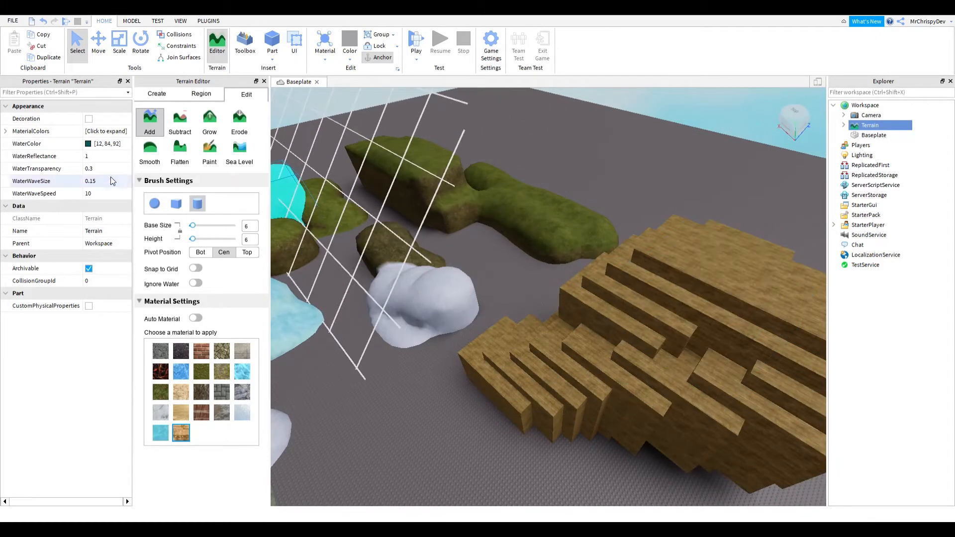
- Switch to the cube brush and add more wood-plank terrain
left_click(176, 205)
mouse_move(628, 286)
left_mouse_down()
mouse_move(667, 305)
mouse_move(460, 303)
left_mouse_up()
key("a")
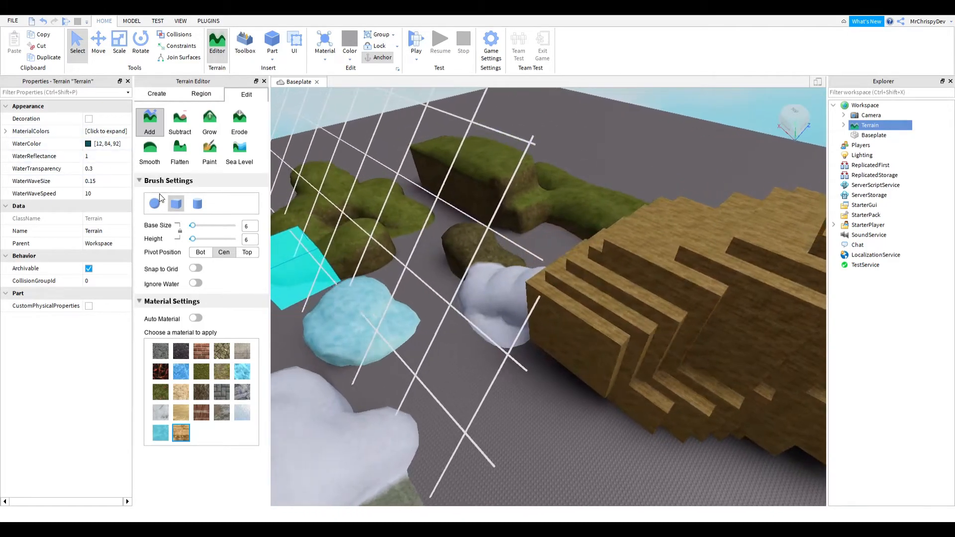
- Switch to the sphere brush and add a rounded wood-plank stroke
left_click(156, 203)
mouse_move(737, 298)
left_mouse_down()
mouse_move(702, 345)
mouse_move(598, 384)
mouse_move(607, 372)
left_mouse_up()
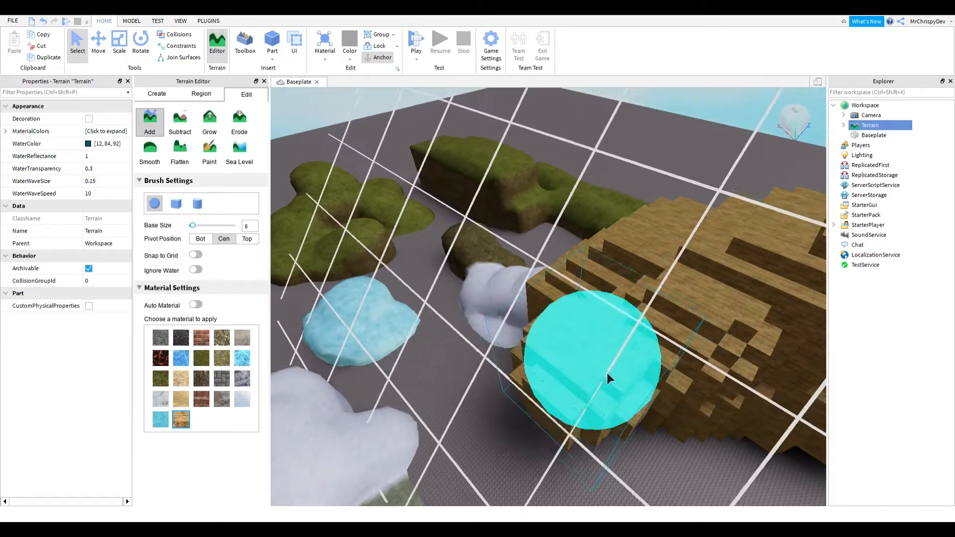
right_click_drag(607, 372, 619, 370)
key("w")
key("s")
key("w")
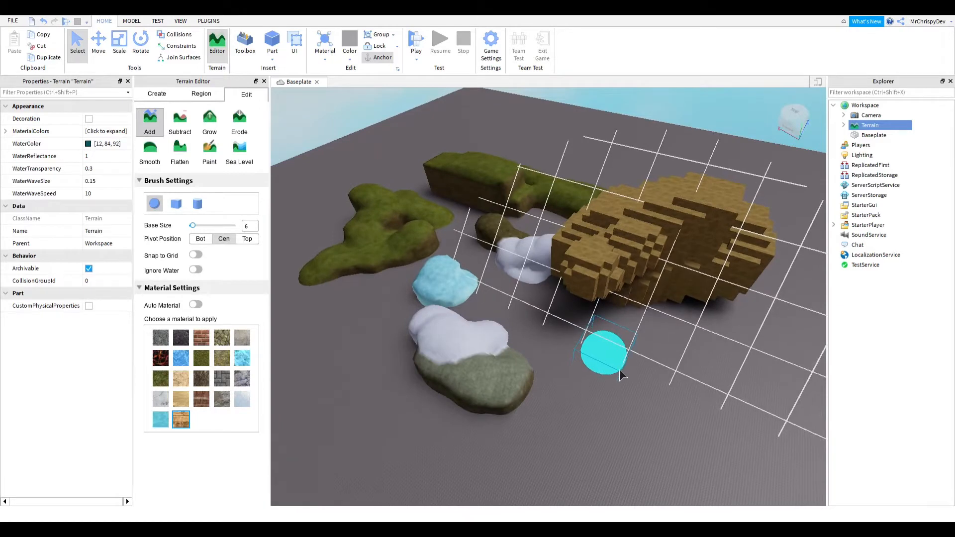
- Undo the last ten terrain edits
key("ctrl+z")
key("ctrl+z")
key("ctrl+z")
key("ctrl+z")
key("ctrl+z")
key("ctrl+z")
key("ctrl+z")
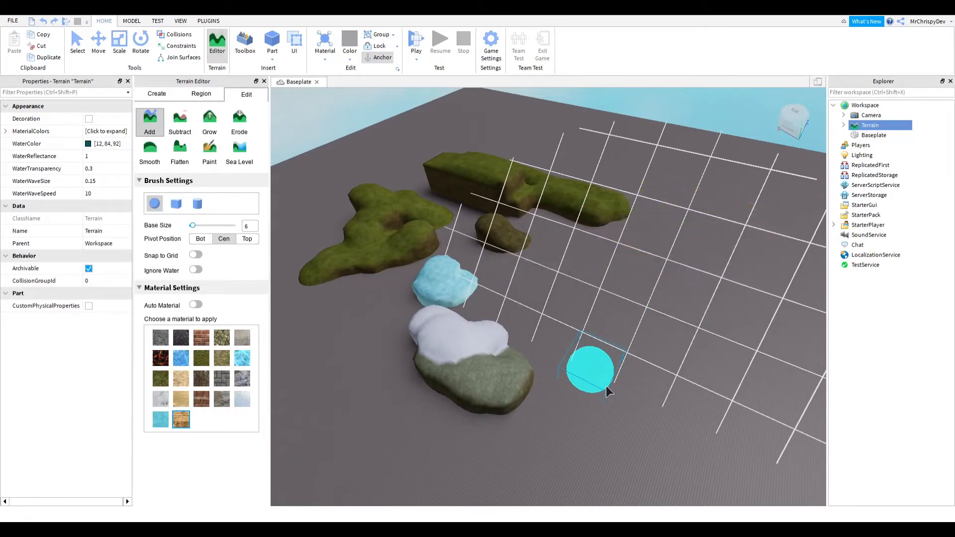
key("ctrl+z")
key("ctrl+z")
key("ctrl+z")
key("ctrl+z")
key("ctrl+z")
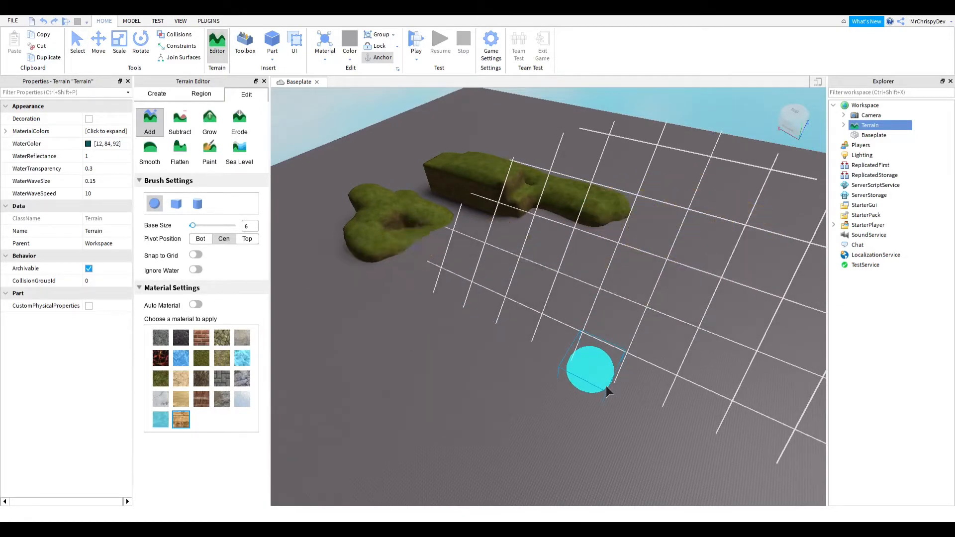
key("ctrl+z")
key("ctrl+z")
key("ctrl+z")
key("ctrl+z")
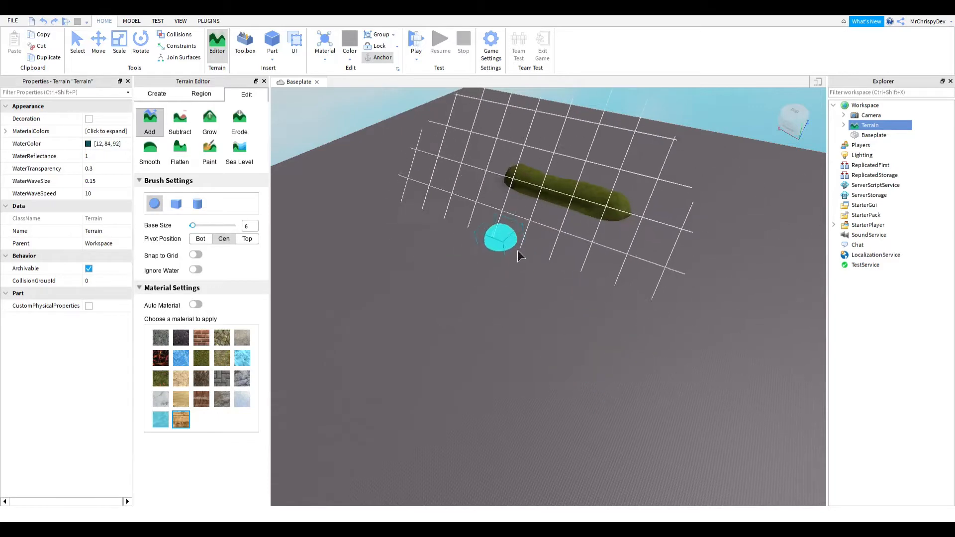
- Choose the Water material and cube brush, and paint a long block of water terrain
right_click_drag(342, 246, 341, 243)
key("w")
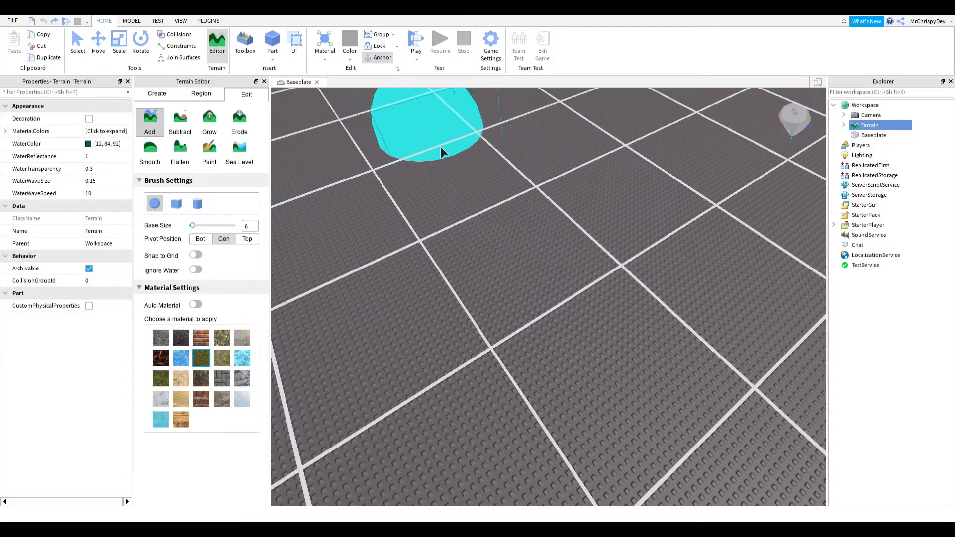
left_click(161, 423)
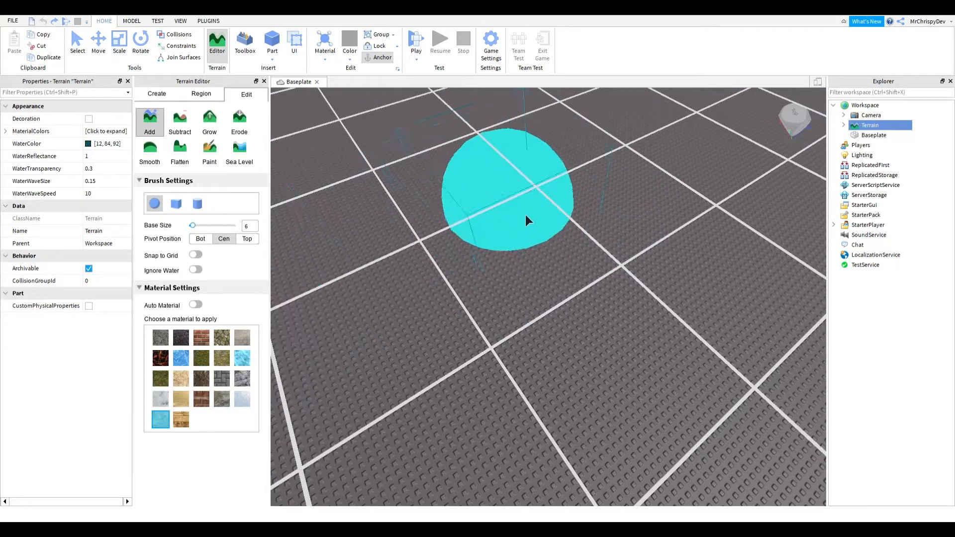
left_click(176, 204)
left_click_drag(454, 228, 711, 452)
right_click_drag(510, 315, 508, 319)
scroll(507, 318, "down", 4)
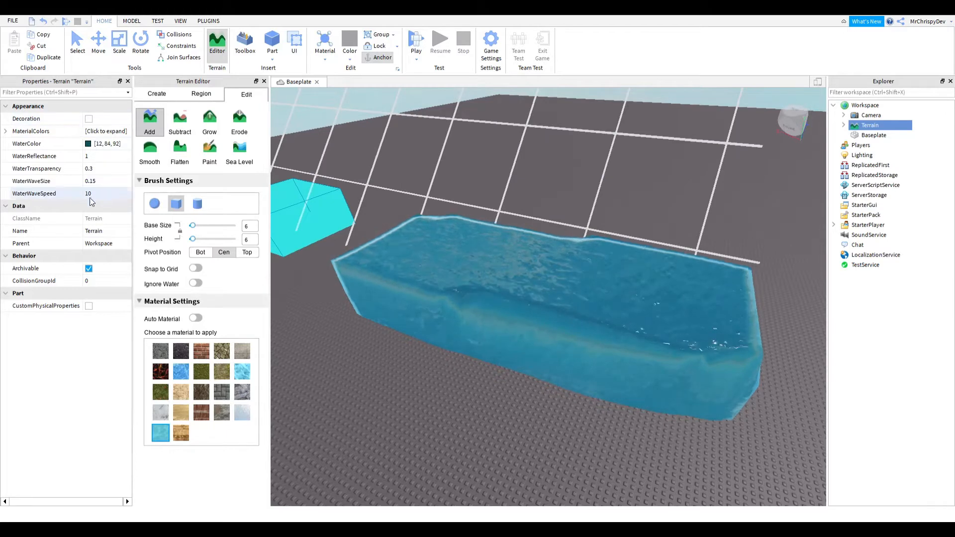
- Try different Terrain WaterColor values: 4, 31, 34, then 0, 0, 0, then 78, 151, 159, then 12, 84, 92
left_click(30, 144)
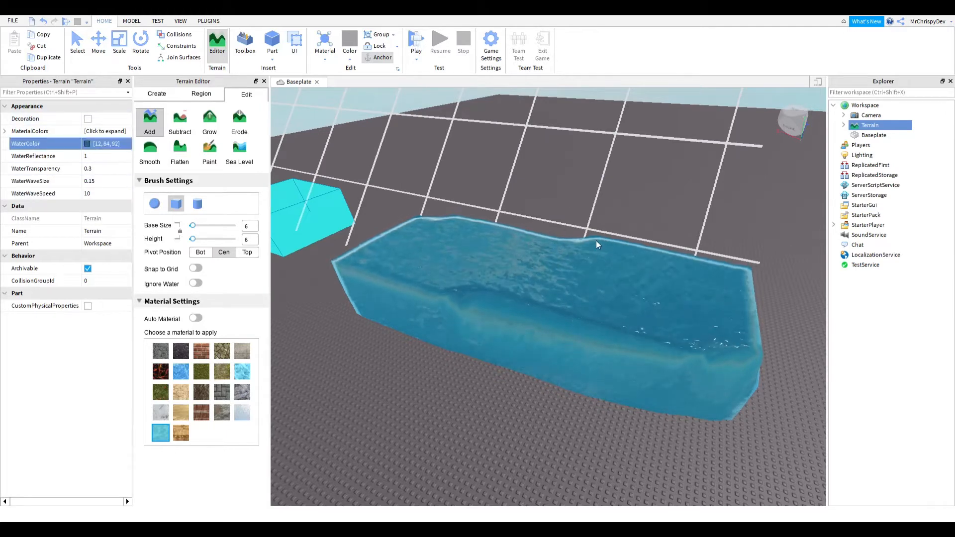
left_click_drag(598, 244, 597, 270)
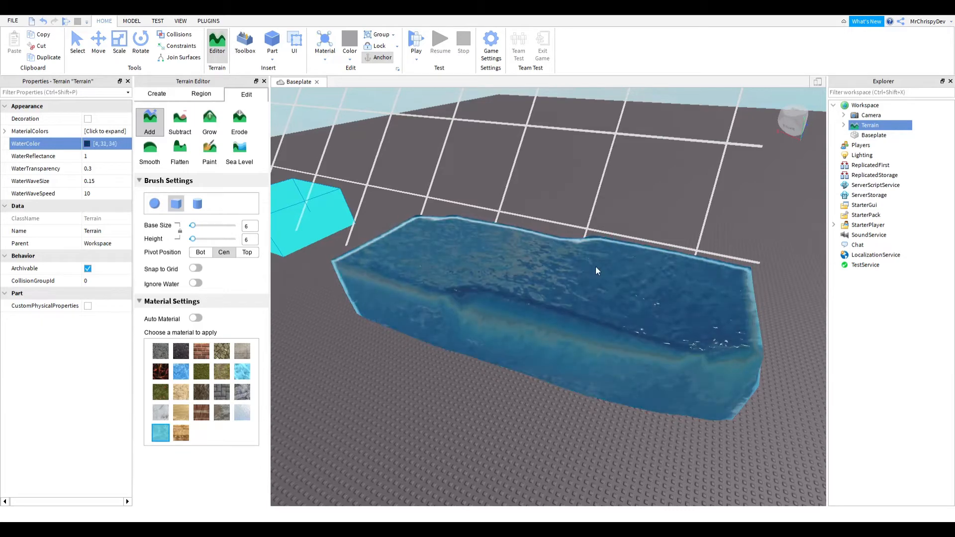
left_click_drag(525, 202, 675, 350)
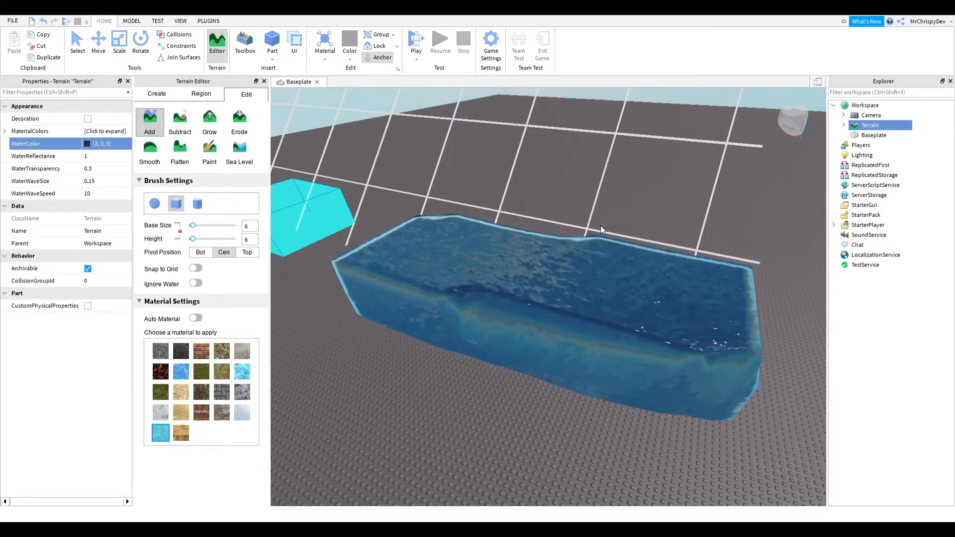
left_click_drag(593, 246, 495, 240)
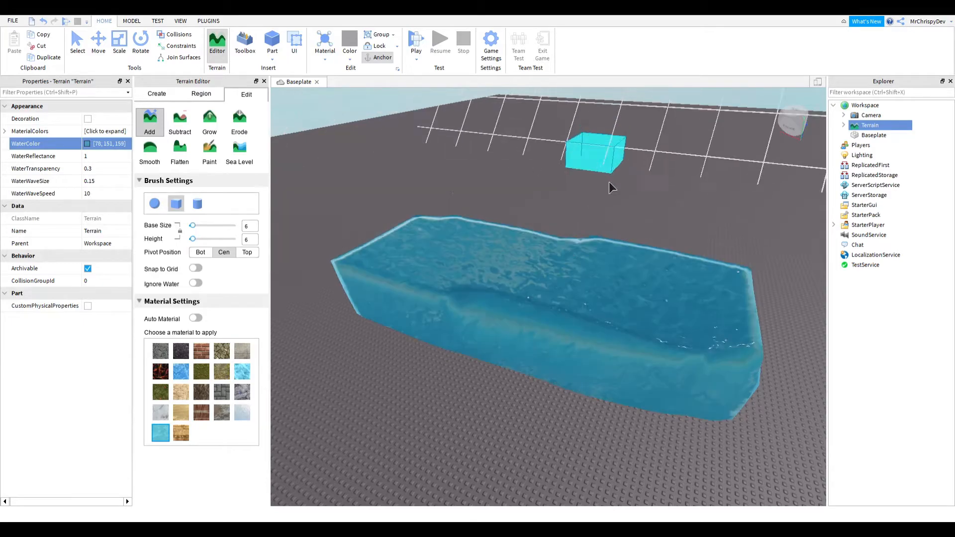
right_click_drag(610, 184, 598, 300)
key("d")
left_click_drag(585, 264, 745, 276)
key("a")
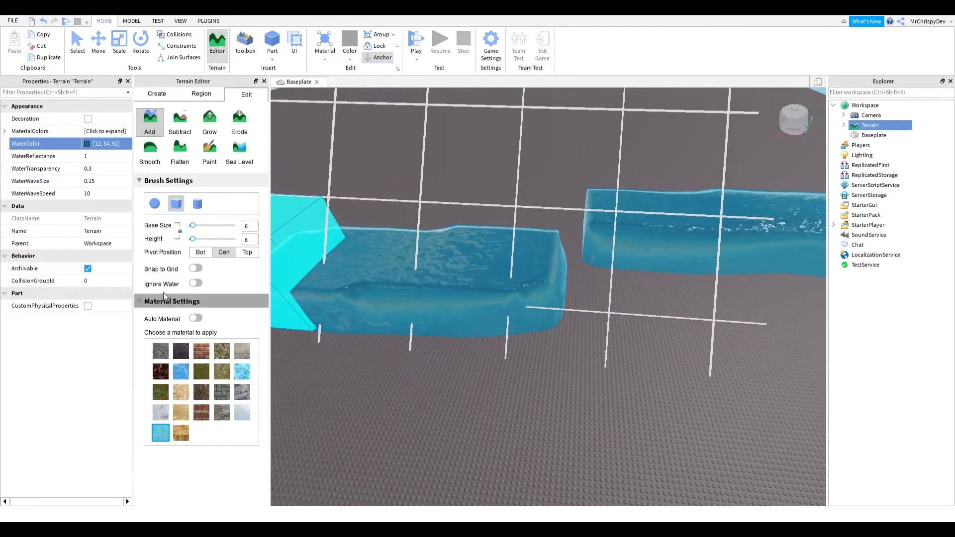
- Set the Terrain's WaterColor to 12, 255, 0
left_click_drag(589, 231, 607, 187)
left_click_drag(541, 235, 546, 179)
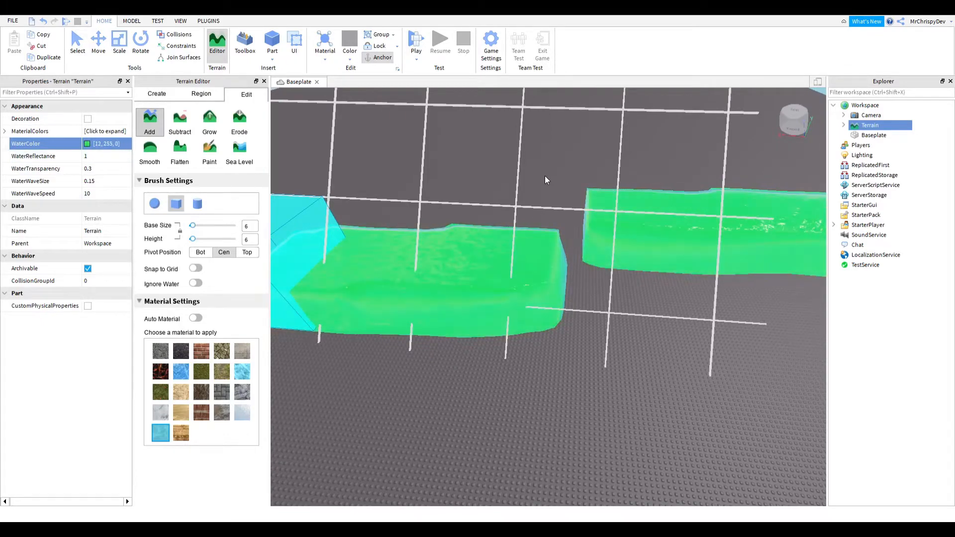
right_click_drag(600, 394, 599, 384)
- Undo the recent water color change and water terrain edits
key("ctrl+z")
key("ctrl+z")
key("w")
key("s")
key("ctrl+z")
key("ctrl+z")
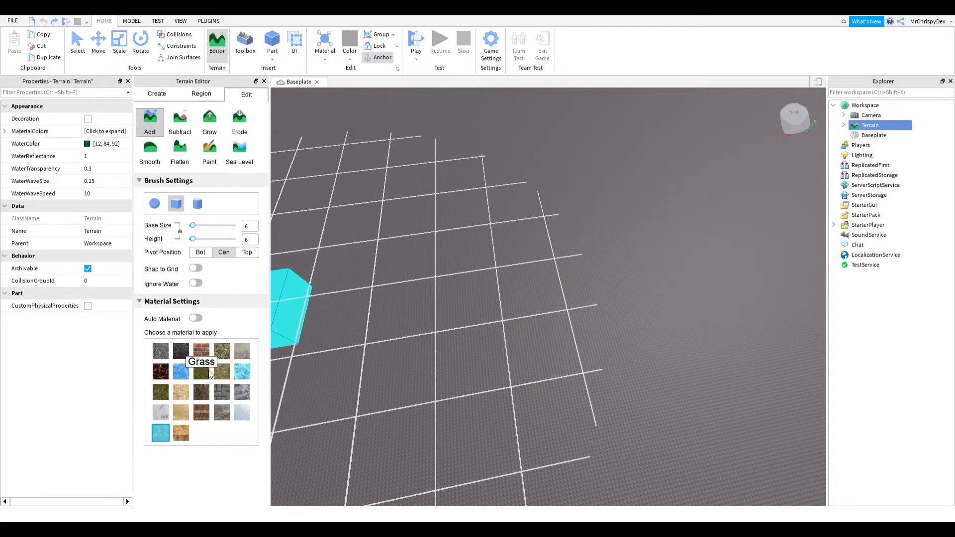
- Choose the Grass material and paint a large grass mass with the cube brush
left_click(159, 393)
mouse_move(544, 248)
left_mouse_down()
mouse_move(612, 279)
mouse_move(513, 382)
mouse_move(435, 327)
mouse_move(505, 420)
mouse_move(547, 448)
left_mouse_up()
left_click(204, 374)
right_click_drag(580, 373, 587, 375)
scroll(581, 374, "up", 5)
scroll(582, 374, "down", 5)
scroll(583, 374, "down", 5)
scroll(582, 374, "up", 6)
scroll(582, 374, "down", 5)
scroll(582, 374, "up", 1)
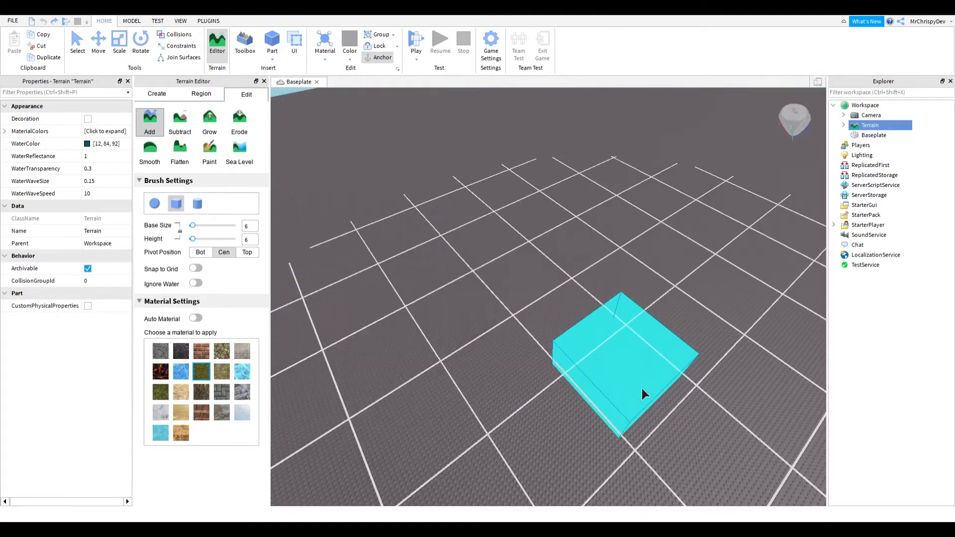
- Paint a flat grass slab and turn on the Terrain's Decoration property
right_click_drag(642, 388, 641, 389)
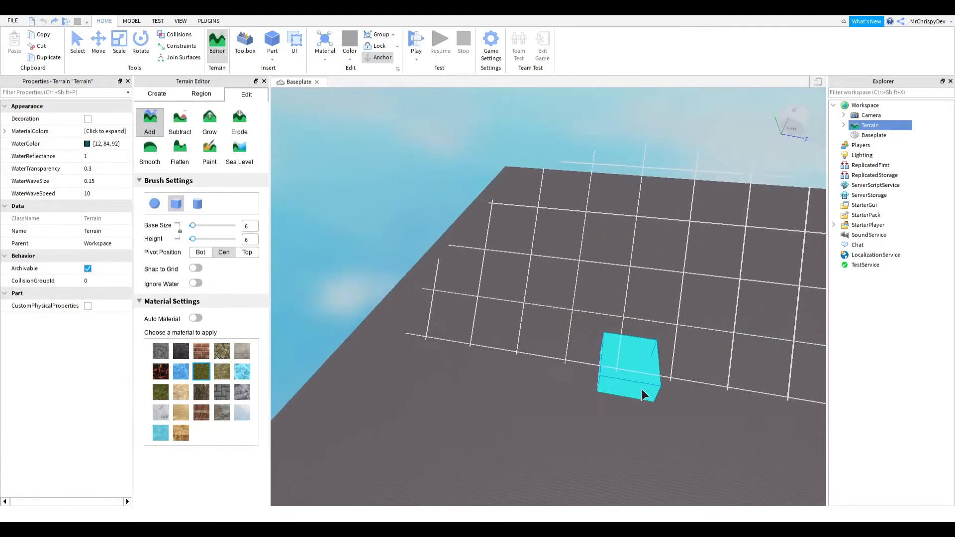
mouse_move(570, 374)
left_mouse_down()
mouse_move(789, 433)
mouse_move(631, 411)
left_mouse_up()
right_click_drag(631, 410, 631, 410)
key("d")
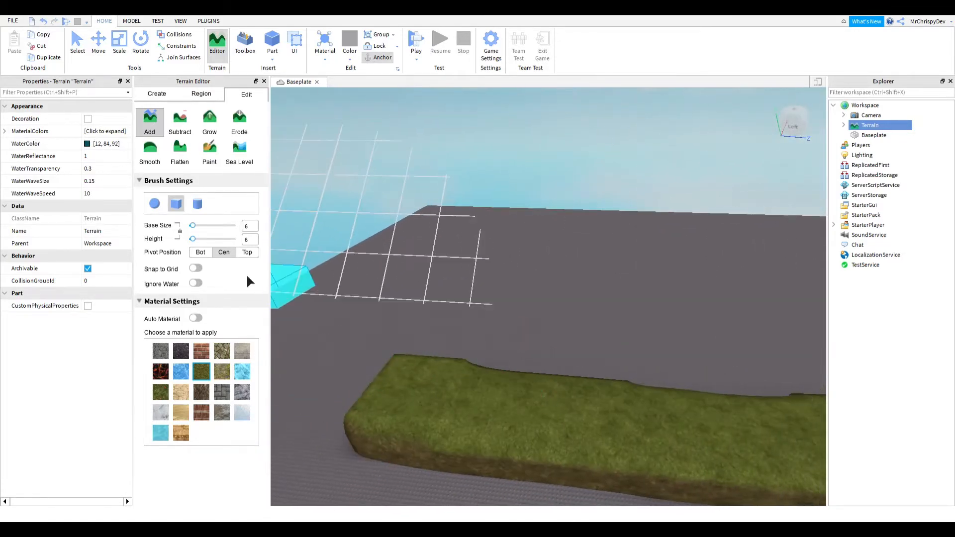
right_click_drag(625, 381, 625, 382)
key("w")
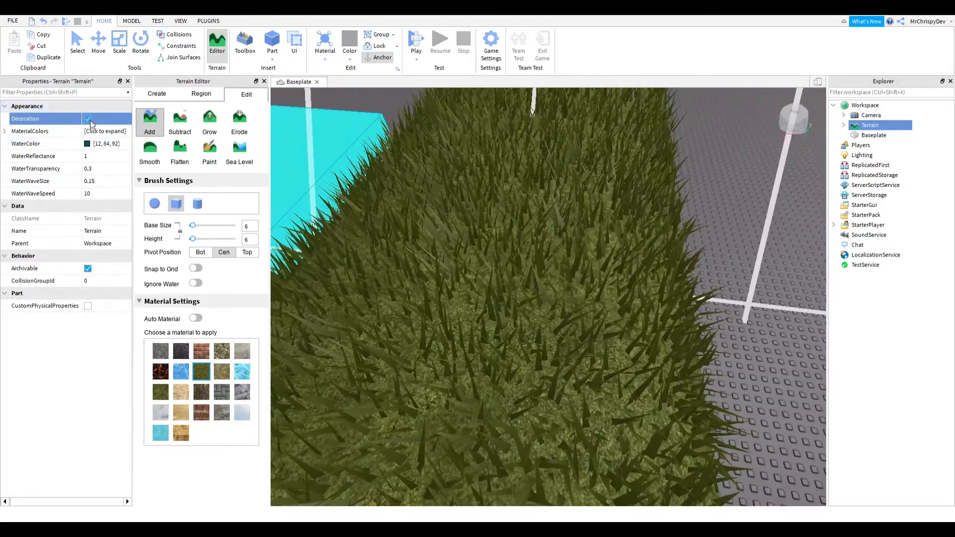
- Build a tall grass pillar on the grass patch
right_click_drag(652, 241, 659, 238)
key("a")
key("w")
key("w")
key("s")
key("s")
mouse_move(464, 179)
left_mouse_down()
mouse_move(629, 218)
mouse_move(422, 289)
mouse_move(648, 348)
mouse_move(670, 294)
mouse_move(569, 207)
mouse_move(491, 315)
mouse_move(537, 163)
mouse_move(420, 219)
left_mouse_up()
key("s")
key("s")
key("a")
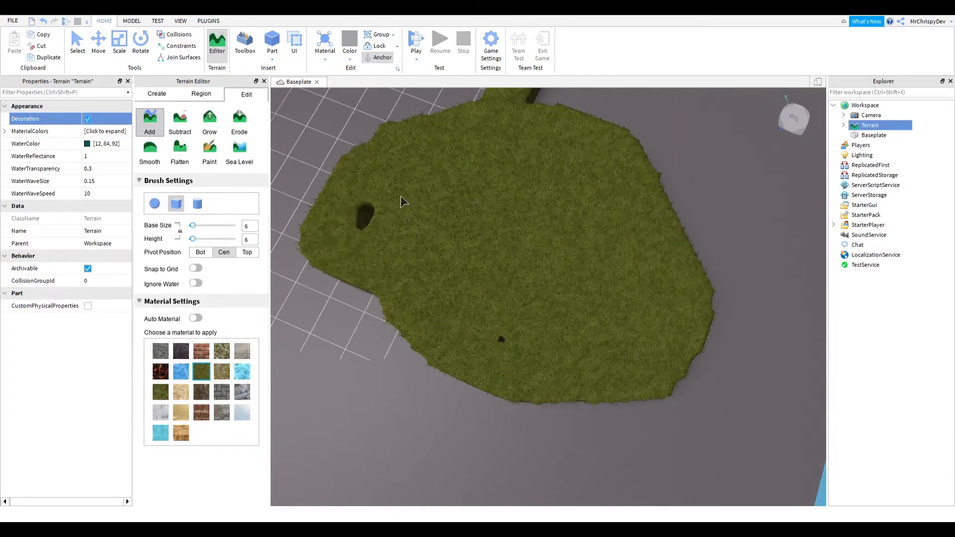
right_click_drag(447, 404, 447, 404)
key("w")
key("s")
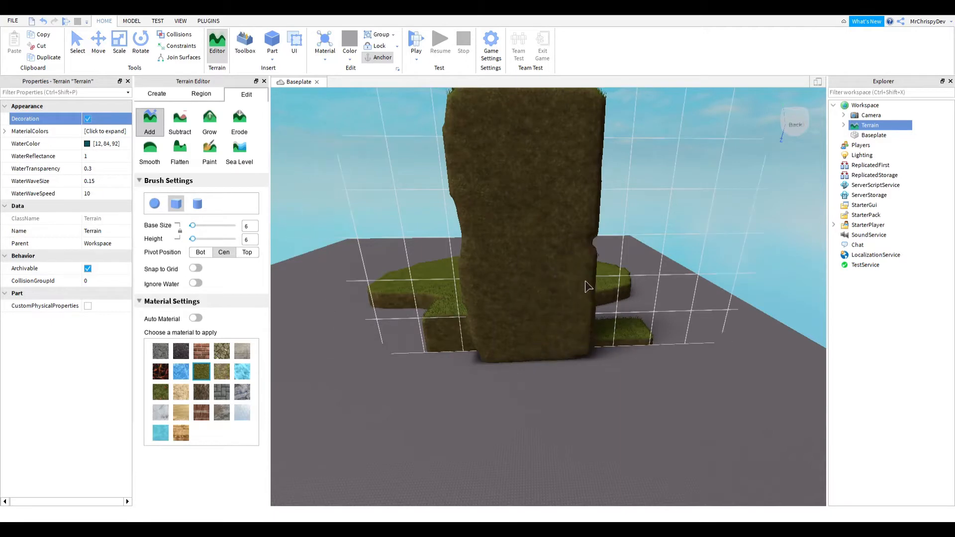
- Add more grass blocks to widen the pillar into a wall
key("d")
left_click_drag(620, 189, 648, 381)
key("w")
right_click_drag(655, 313, 653, 308)
key("s")
scroll(655, 312, "down", 2)
scroll(625, 289, "up", 4)
scroll(626, 289, "down", 3)
key("d")
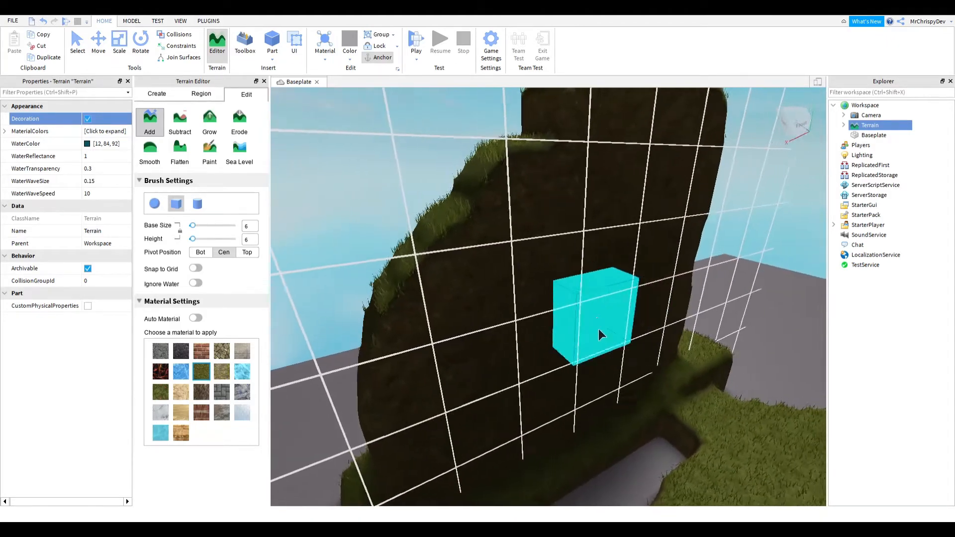
key("s")
left_click_drag(576, 329, 717, 373)
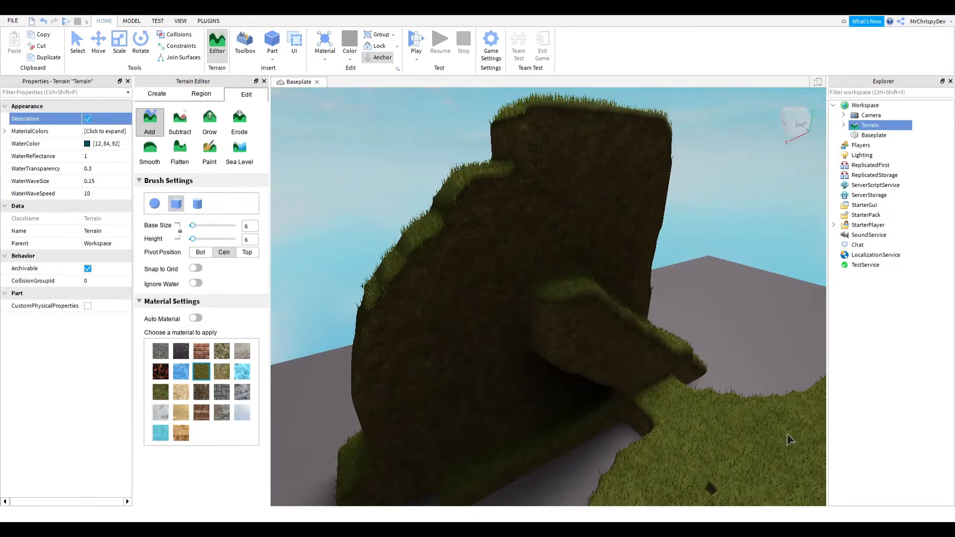
key("s")
right_click_drag(678, 358, 678, 357)
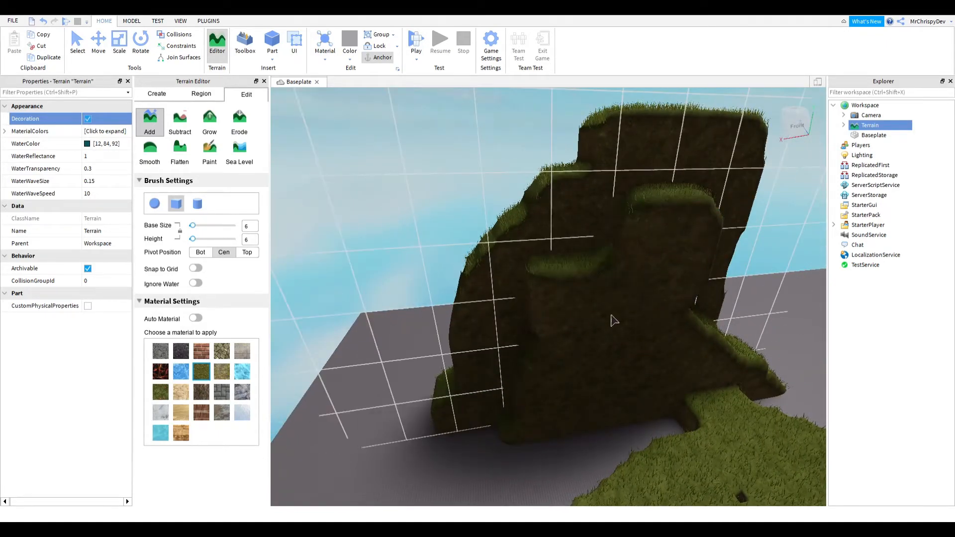
- Add stepped grass ledges along the side of the grass wall
key("d")
mouse_move(701, 392)
left_mouse_down()
mouse_move(770, 405)
mouse_move(654, 286)
mouse_move(733, 371)
left_mouse_up()
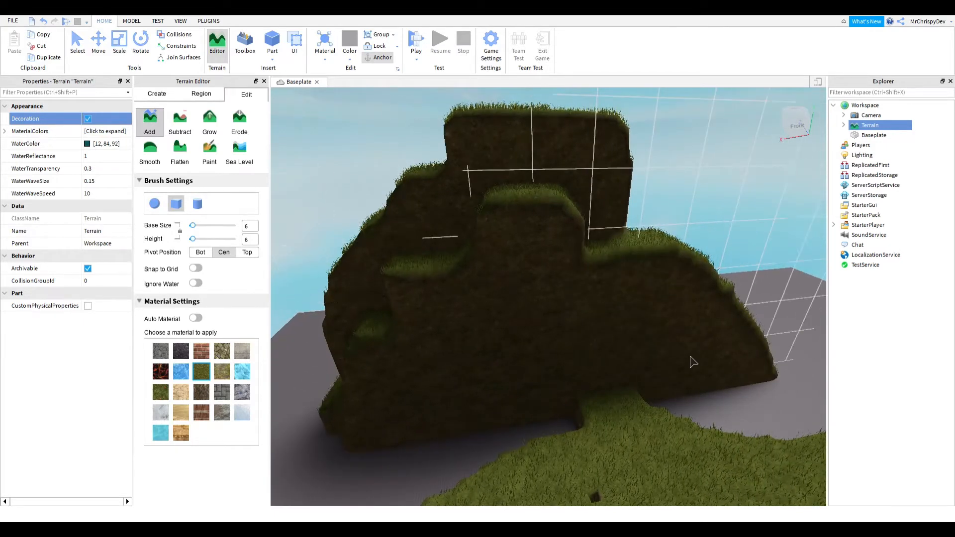
key("s")
key("a")
left_click_drag(549, 371, 542, 453)
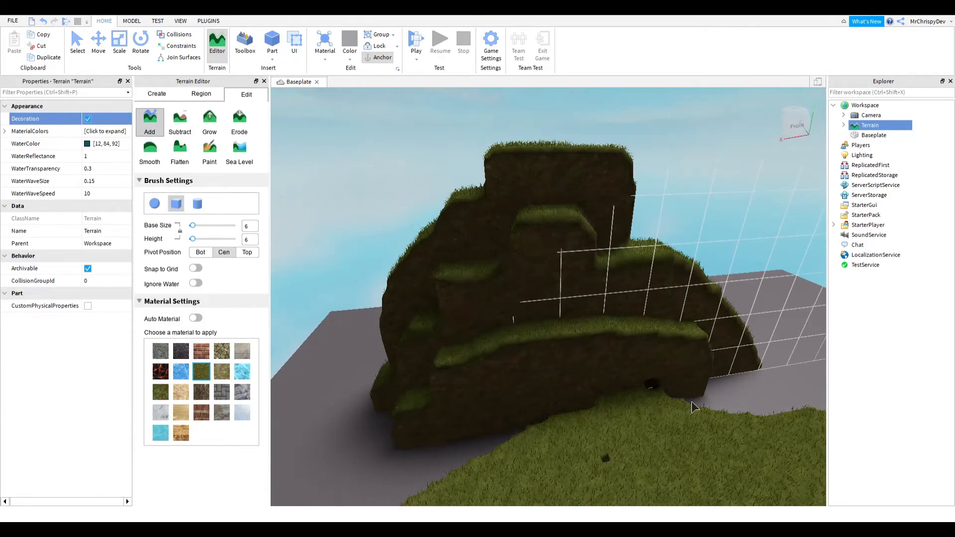
mouse_move(677, 398)
left_mouse_down()
mouse_move(718, 397)
mouse_move(679, 356)
left_mouse_up()
key("d")
key("a")
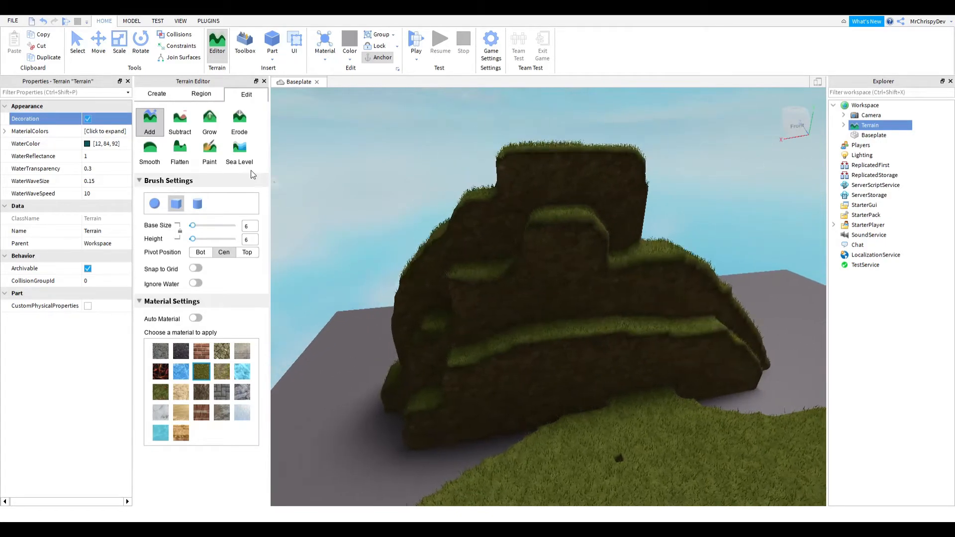
key("a")
right_click_drag(541, 240, 586, 241)
key("w")
key("s")
key("d")
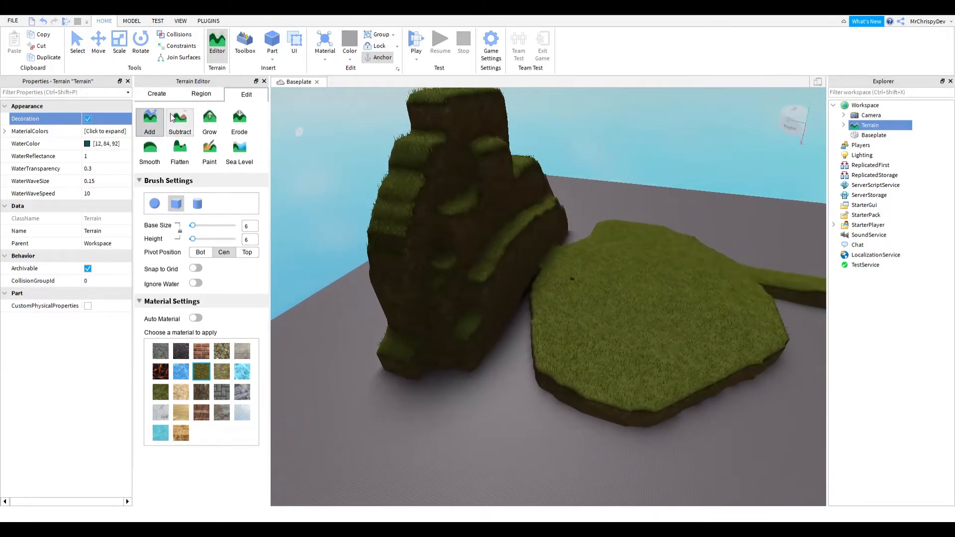
- Switch to the Subtract tool and carve a hole through the grass wall
left_click(181, 124)
key("w")
right_click_drag(565, 265, 554, 265)
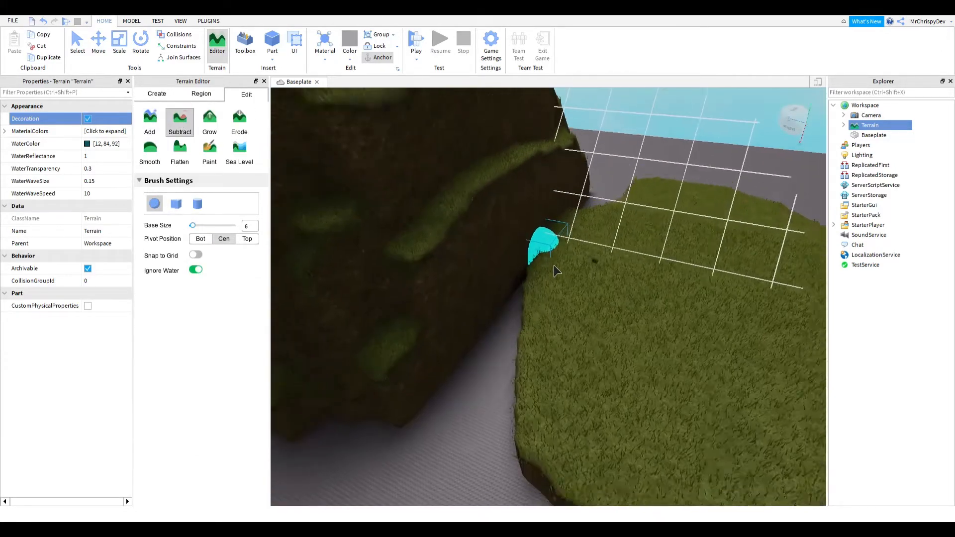
right_click_drag(448, 229, 450, 228)
key("s")
left_click(435, 216)
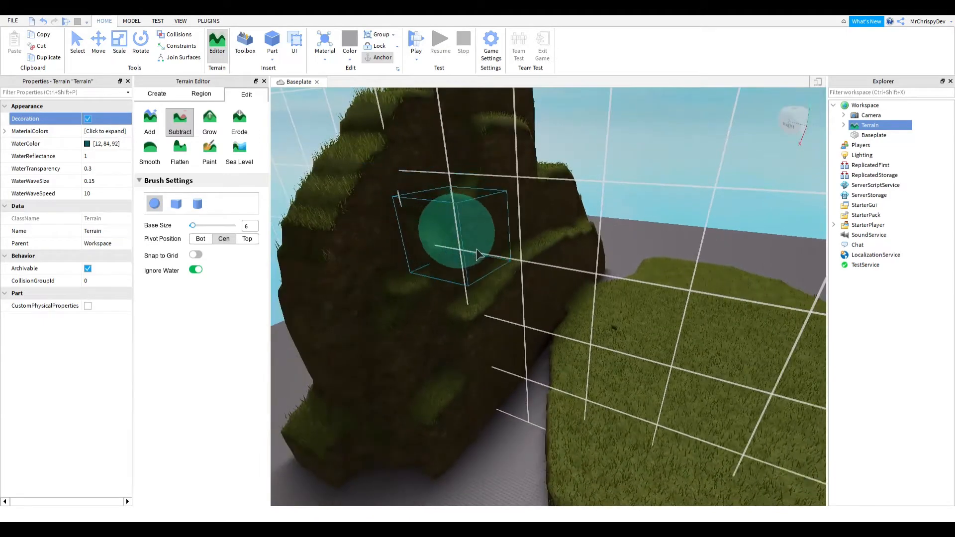
mouse_move(456, 261)
left_mouse_down()
mouse_move(503, 310)
mouse_move(532, 316)
mouse_move(541, 300)
left_mouse_up()
key("d")
key("w")
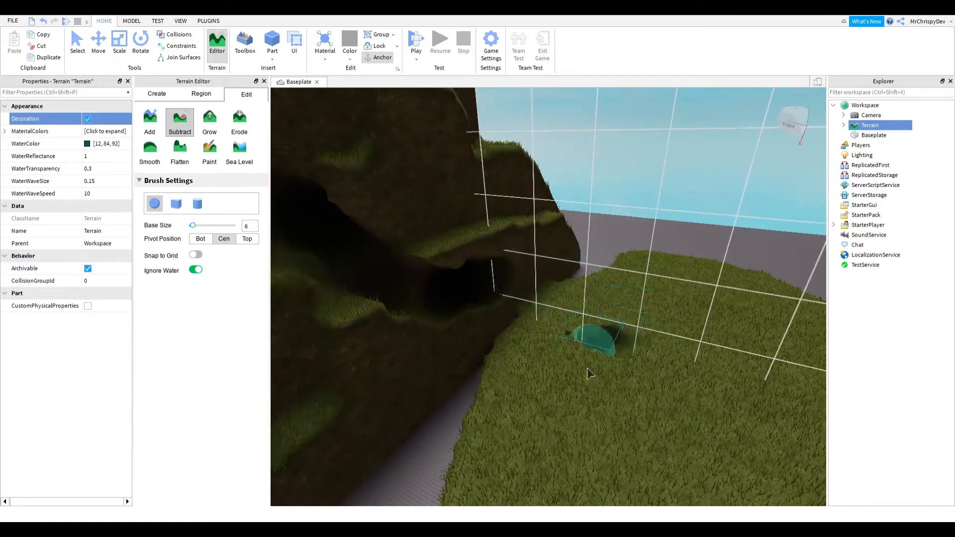
- Carve trenches into the flat grass patch with the Subtract brush
mouse_move(594, 376)
left_mouse_down()
mouse_move(682, 354)
mouse_move(540, 338)
left_mouse_up()
right_click_drag(574, 365, 576, 366)
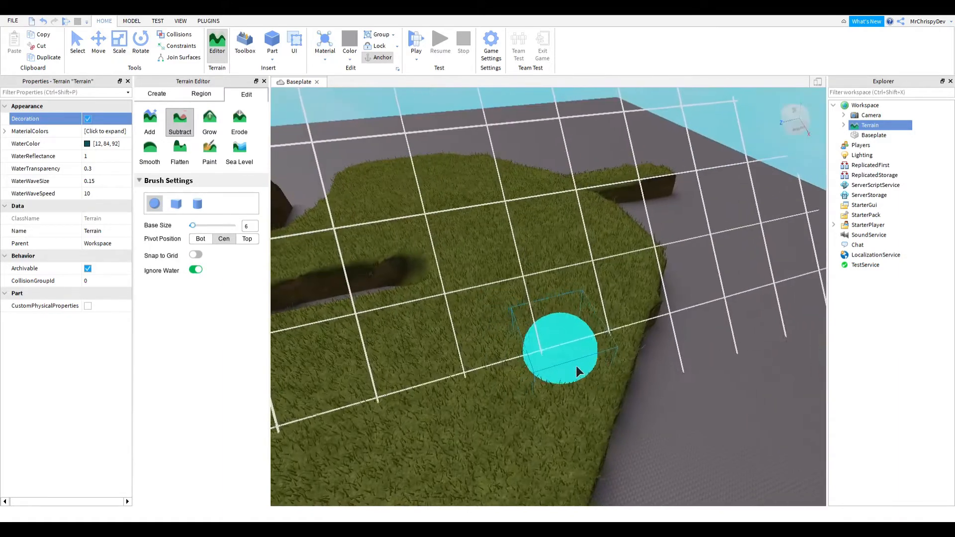
mouse_move(576, 366)
left_mouse_down()
mouse_move(466, 392)
mouse_move(571, 424)
left_mouse_up()
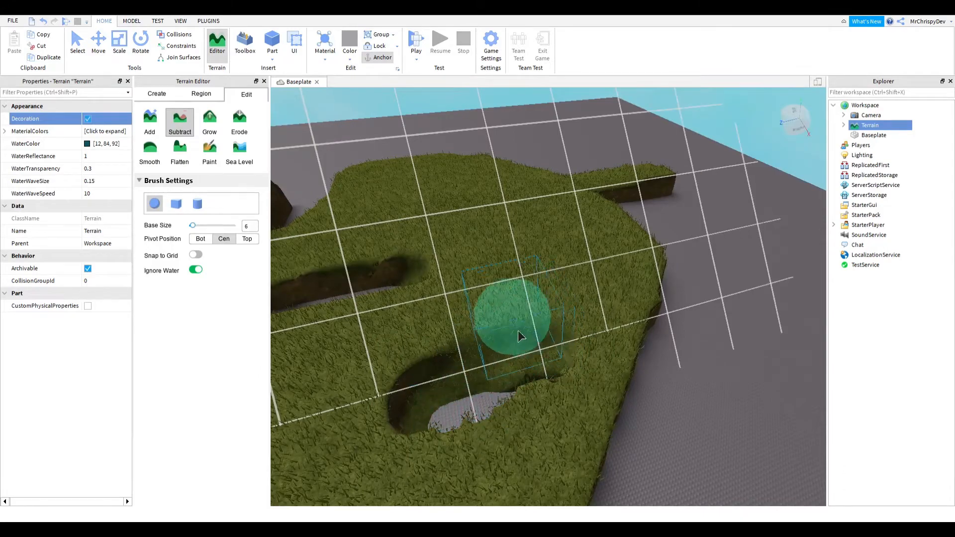
key("w")
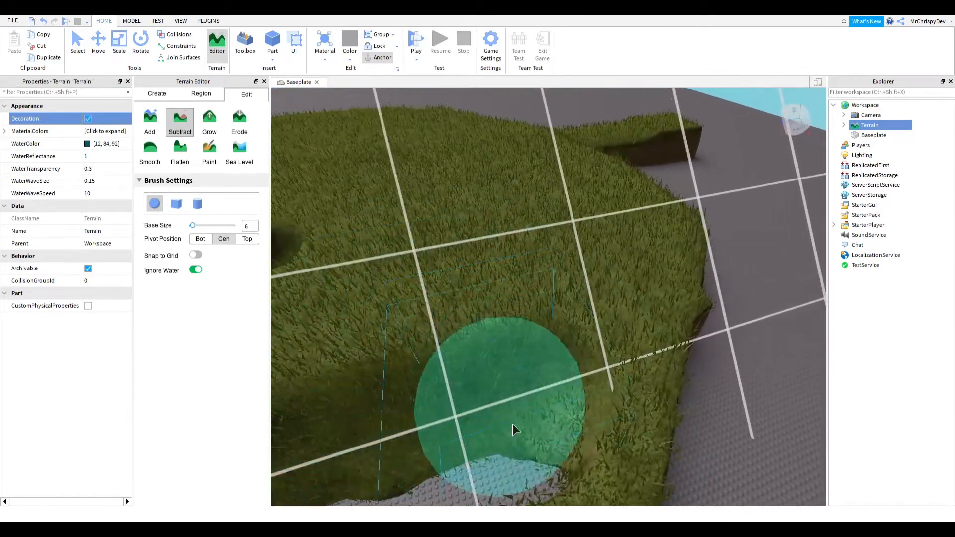
key("s")
right_click_drag(631, 415, 634, 415)
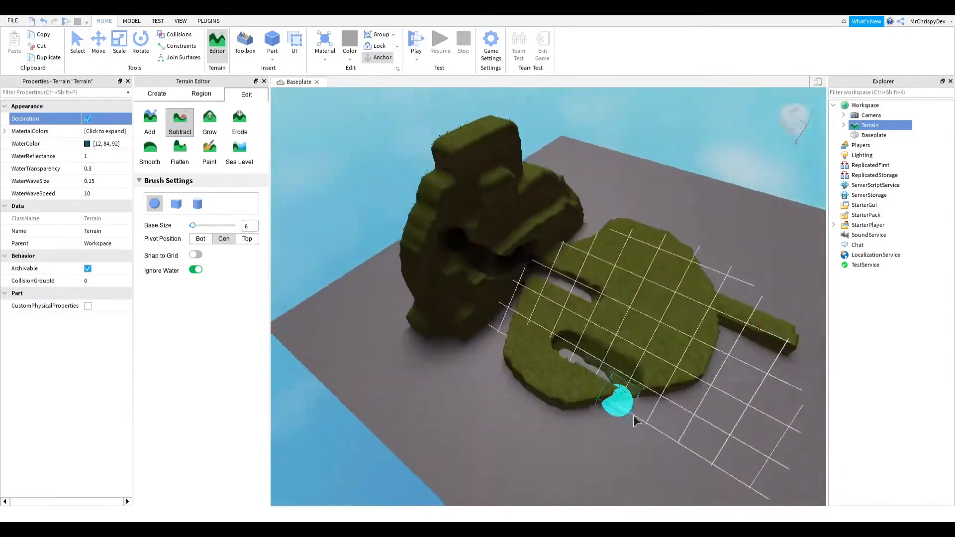
key("w")
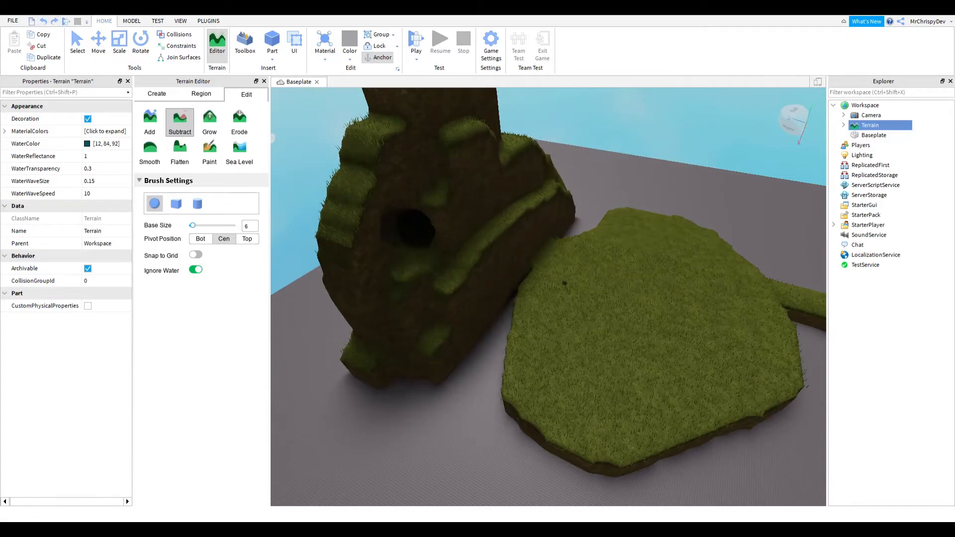
- Subtract more terrain near the base of the grass wall
right_click_drag(471, 246, 469, 245)
key("w")
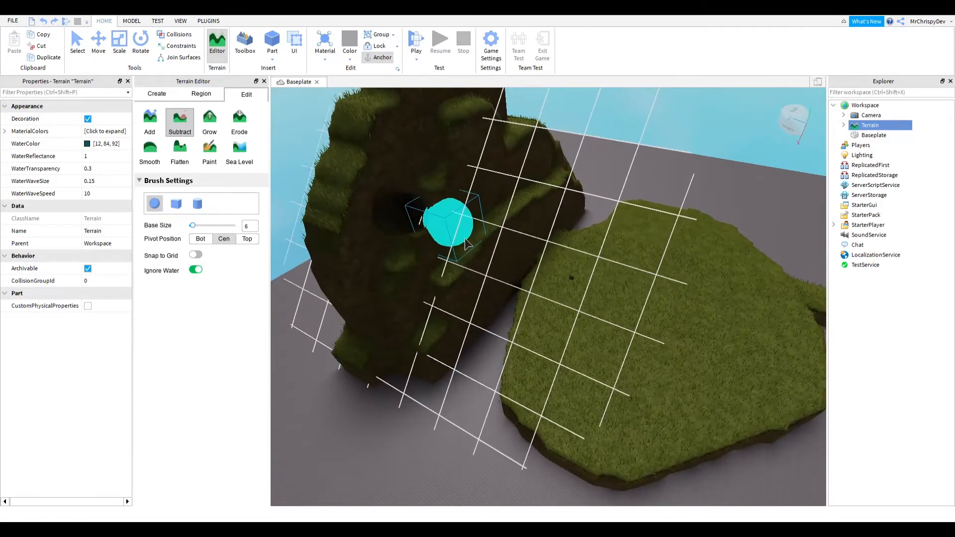
right_click_drag(508, 312, 503, 316)
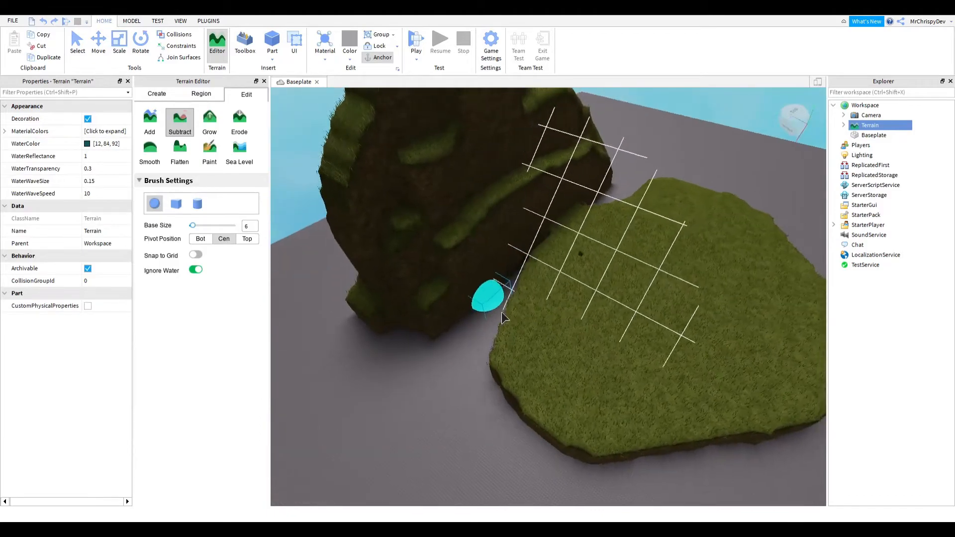
key("d")
- Switch to the Grow tool and grow terrain between the wall and the grass patch
left_click(211, 125)
key("w")
right_click_drag(655, 377, 657, 377)
key("s")
key("w")
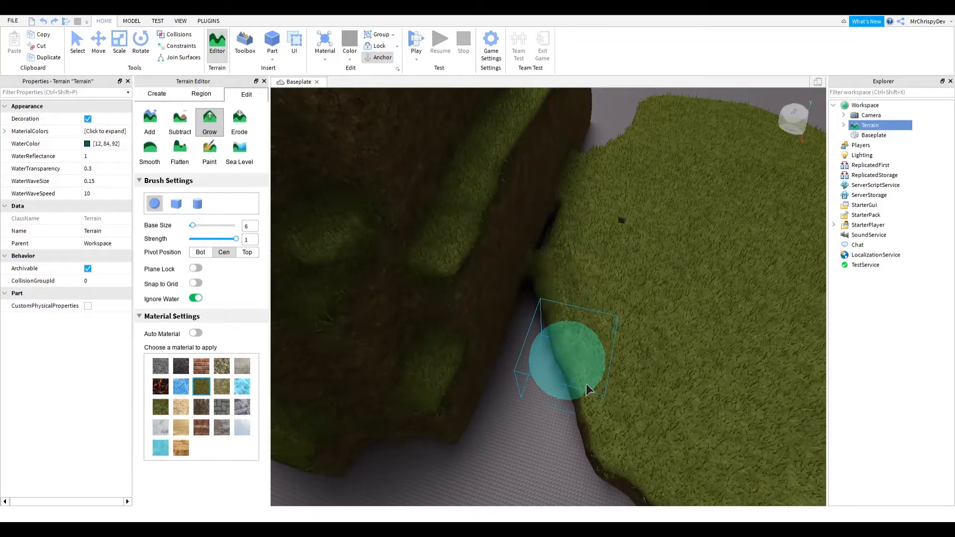
mouse_move(586, 383)
left_mouse_down()
mouse_move(606, 447)
mouse_move(559, 299)
mouse_move(572, 407)
mouse_move(548, 330)
mouse_move(566, 508)
mouse_move(555, 351)
mouse_move(529, 302)
left_mouse_up()
mouse_move(521, 369)
left_mouse_down()
mouse_move(529, 432)
mouse_move(511, 342)
mouse_move(477, 389)
mouse_move(427, 343)
mouse_move(392, 407)
mouse_move(369, 420)
left_mouse_up()
right_click_drag(370, 419, 410, 334)
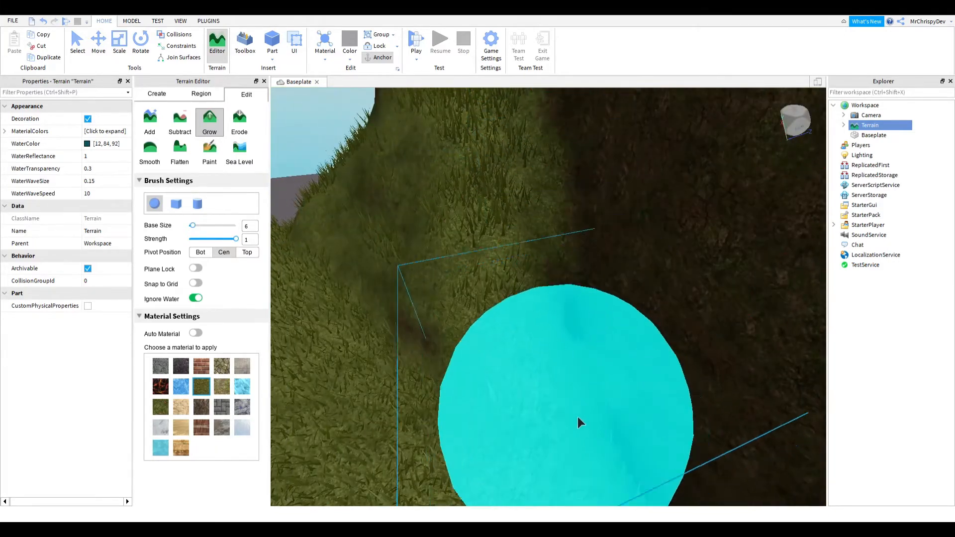
- Grow more terrain along the grass slope near the base of the wall
right_click_drag(578, 417, 550, 357)
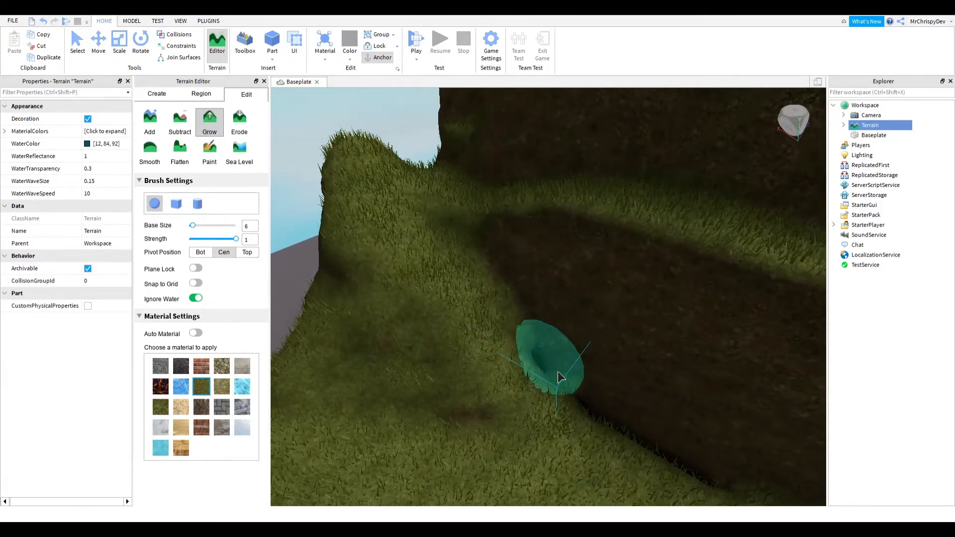
left_click_drag(595, 404, 724, 463)
key("a")
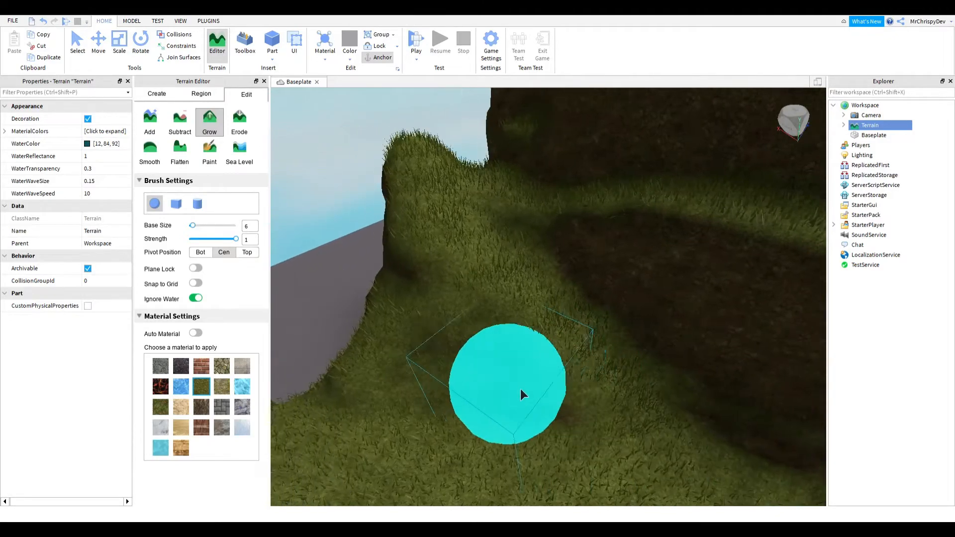
mouse_move(520, 398)
left_mouse_down()
mouse_move(426, 452)
mouse_move(490, 321)
mouse_move(490, 401)
mouse_move(482, 429)
mouse_move(473, 421)
left_mouse_up()
right_click_drag(473, 420, 393, 330)
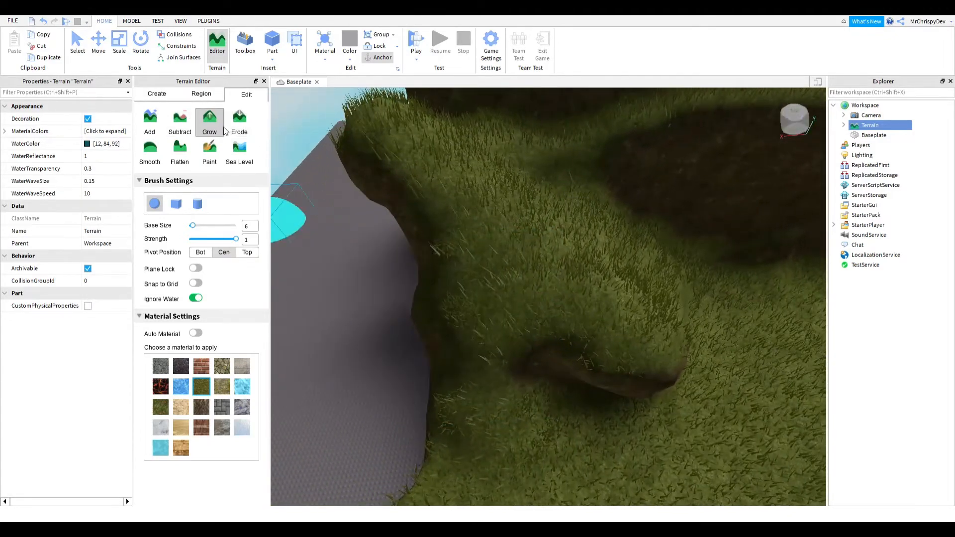
- Switch to the Erode tool and erode the grass surface in several spots
left_click(249, 120)
mouse_move(537, 335)
left_mouse_down()
mouse_move(632, 374)
mouse_move(649, 335)
mouse_move(649, 359)
left_mouse_up()
key("d")
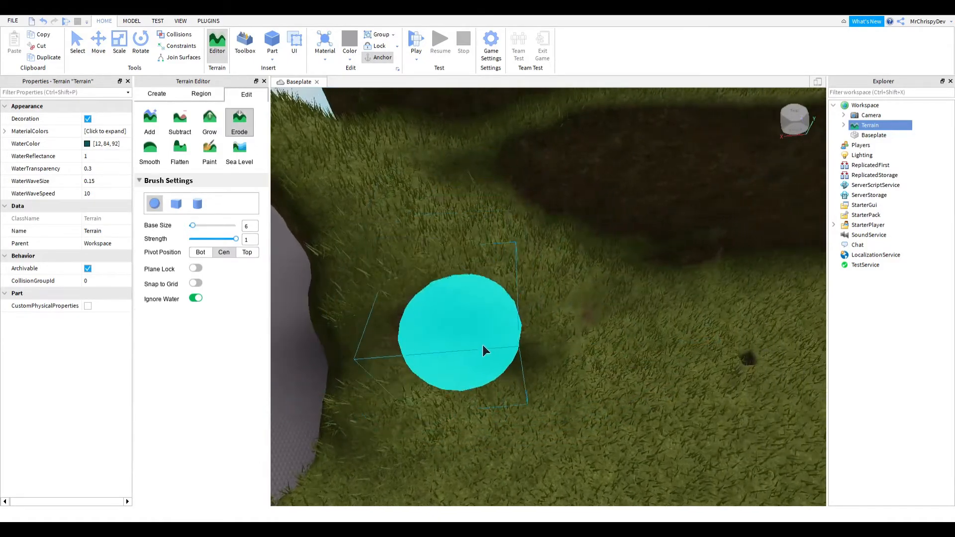
left_click_drag(482, 345, 554, 327)
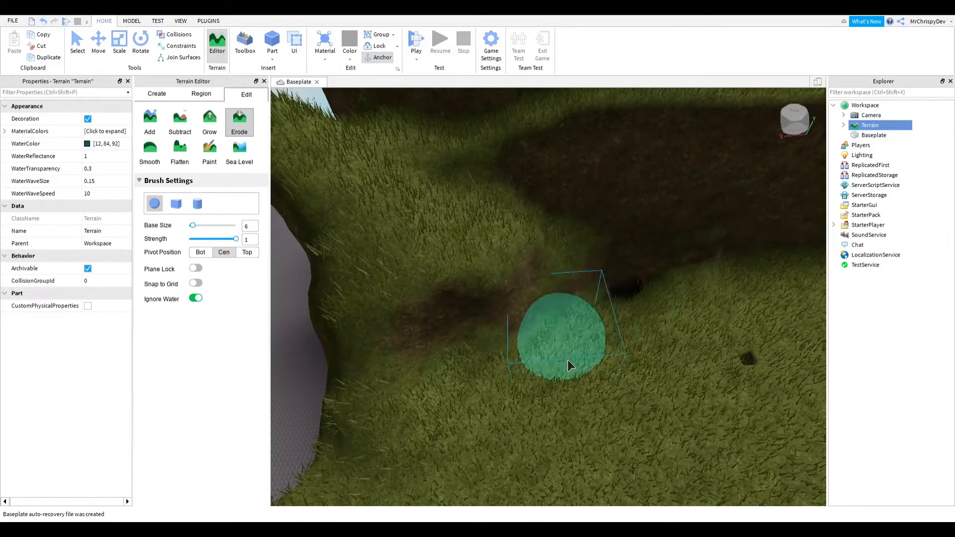
mouse_move(568, 361)
left_mouse_down()
mouse_move(441, 401)
mouse_move(494, 367)
left_mouse_up()
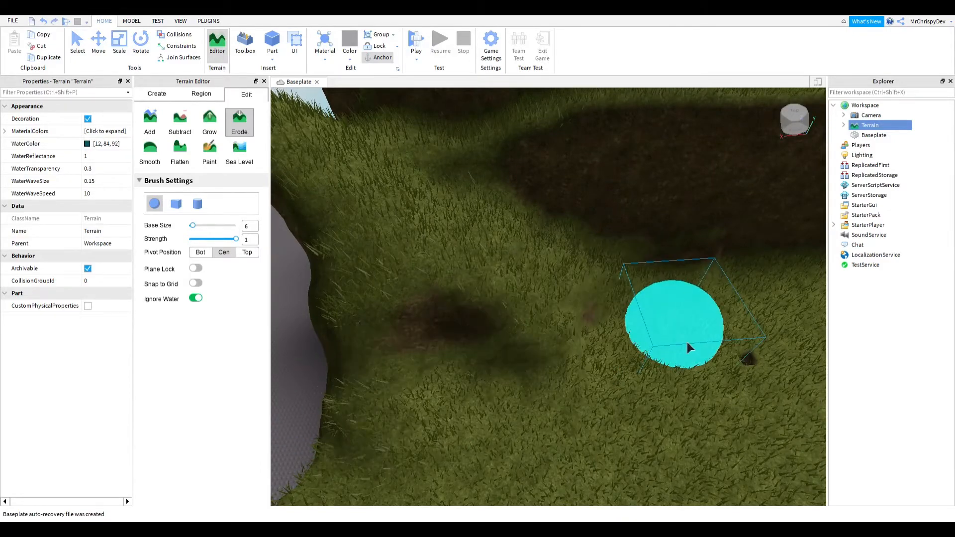
- Switch to the Smooth tool and smooth the grass terrain beside the wall
key("a")
key("s")
left_click(153, 157)
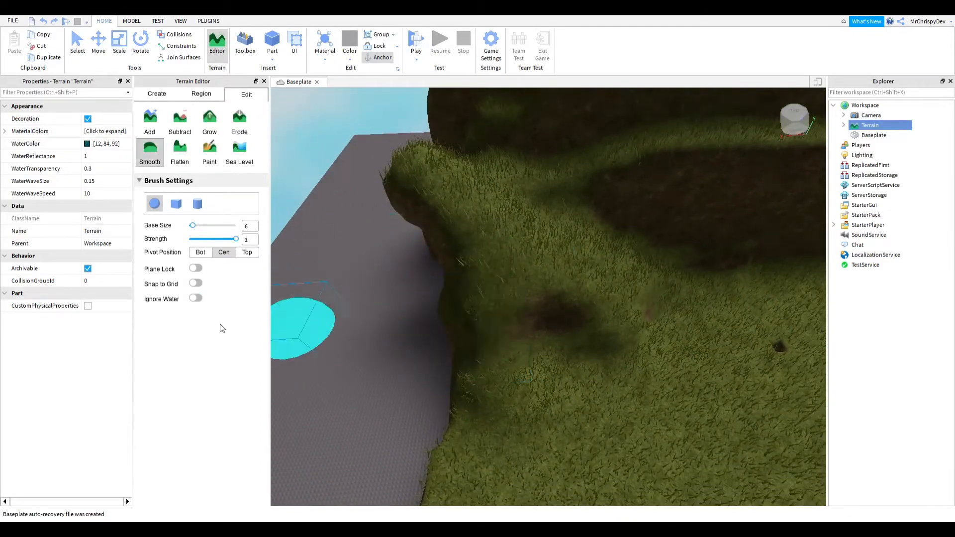
mouse_move(629, 314)
left_mouse_down()
mouse_move(579, 357)
mouse_move(627, 357)
mouse_move(671, 317)
mouse_move(570, 370)
mouse_move(623, 295)
left_mouse_up()
key("d")
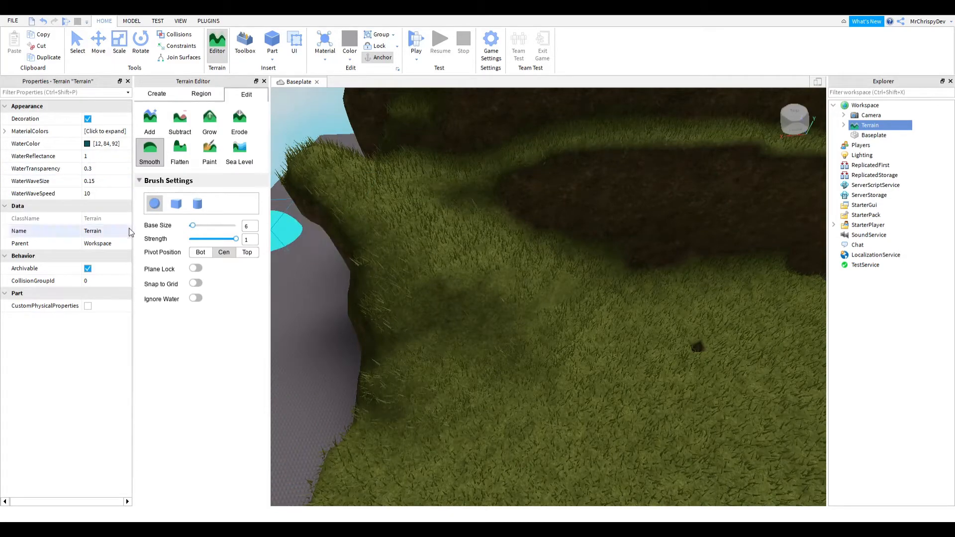
- Switch to the Flatten tool and flatten the grass patch in front of the wall
left_click(180, 156)
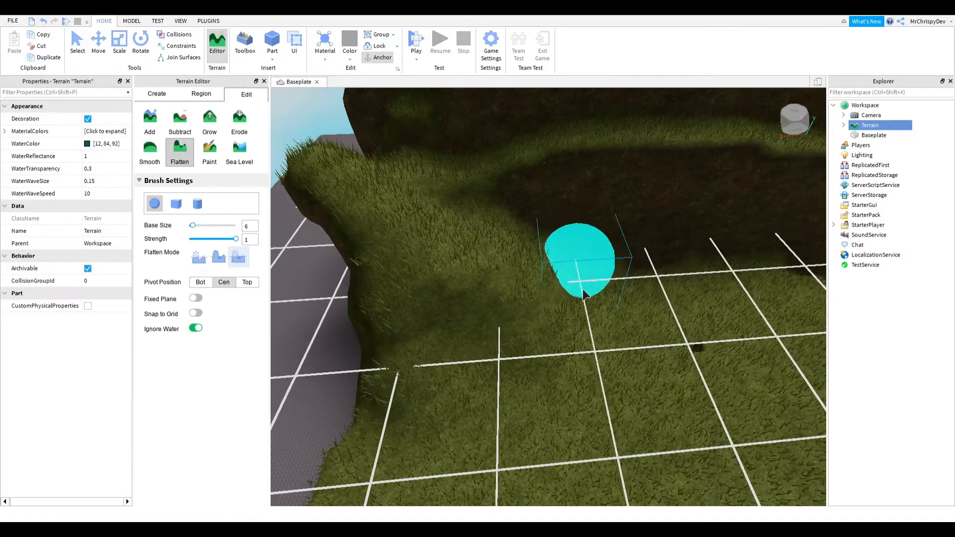
left_click_drag(462, 268, 635, 344)
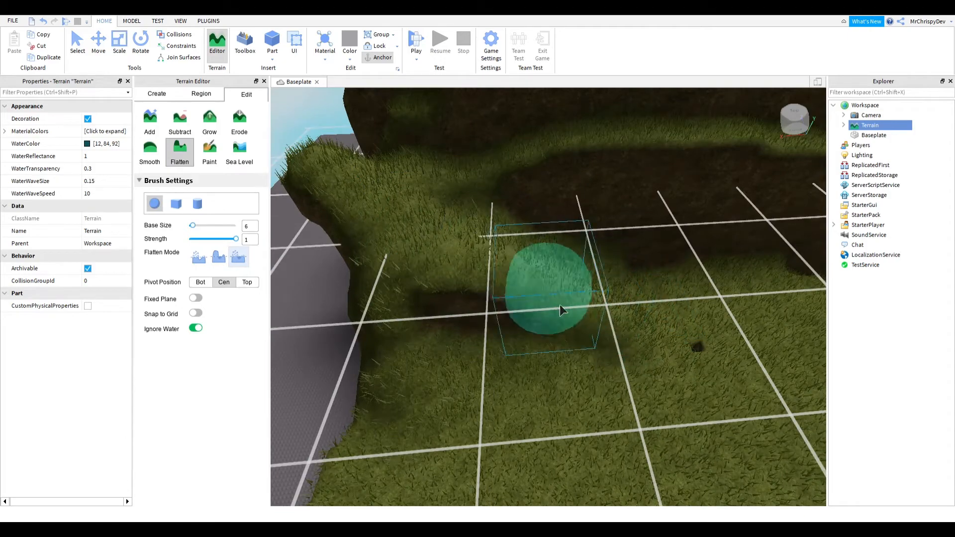
mouse_move(560, 304)
left_mouse_down()
mouse_move(541, 267)
mouse_move(631, 273)
left_mouse_up()
mouse_move(536, 252)
left_mouse_down()
mouse_move(616, 260)
mouse_move(477, 327)
mouse_move(414, 343)
mouse_move(502, 375)
mouse_move(512, 367)
mouse_move(473, 429)
mouse_move(482, 436)
mouse_move(544, 420)
mouse_move(601, 305)
mouse_move(565, 320)
mouse_move(643, 297)
mouse_move(622, 239)
left_mouse_up()
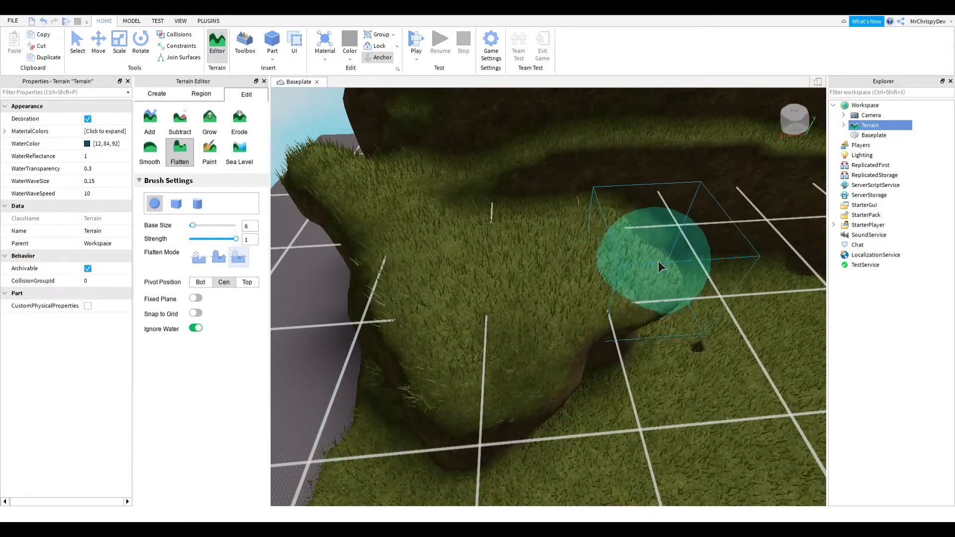
mouse_move(680, 301)
left_mouse_down()
mouse_move(587, 437)
mouse_move(596, 416)
mouse_move(676, 451)
mouse_move(642, 366)
mouse_move(689, 345)
mouse_move(698, 354)
left_mouse_up()
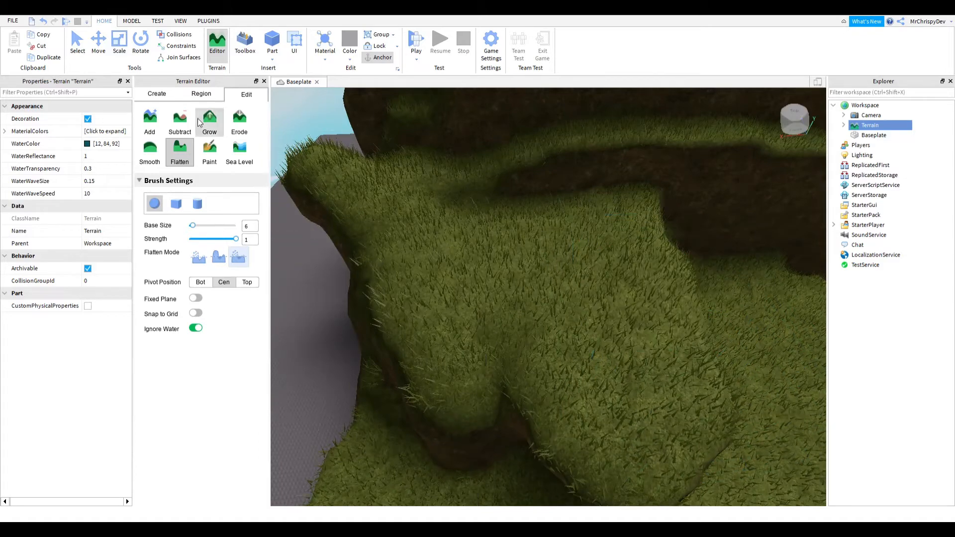
- Switch to the Paint tool, choose the Cobblestone material and paint the ledge below the wall
left_click(217, 150)
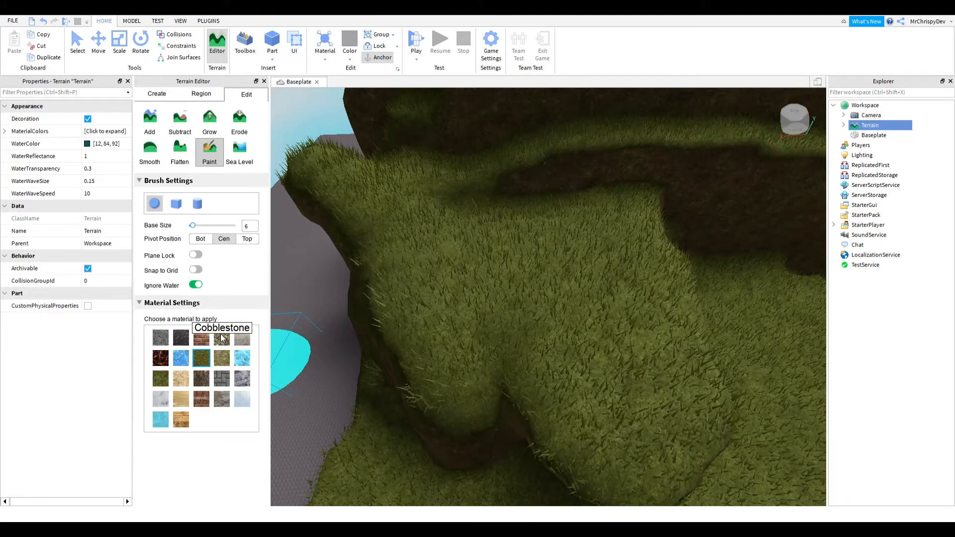
left_click(222, 338)
mouse_move(693, 420)
left_mouse_down()
mouse_move(557, 263)
mouse_move(478, 229)
mouse_move(429, 251)
mouse_move(483, 312)
mouse_move(278, 181)
left_mouse_up()
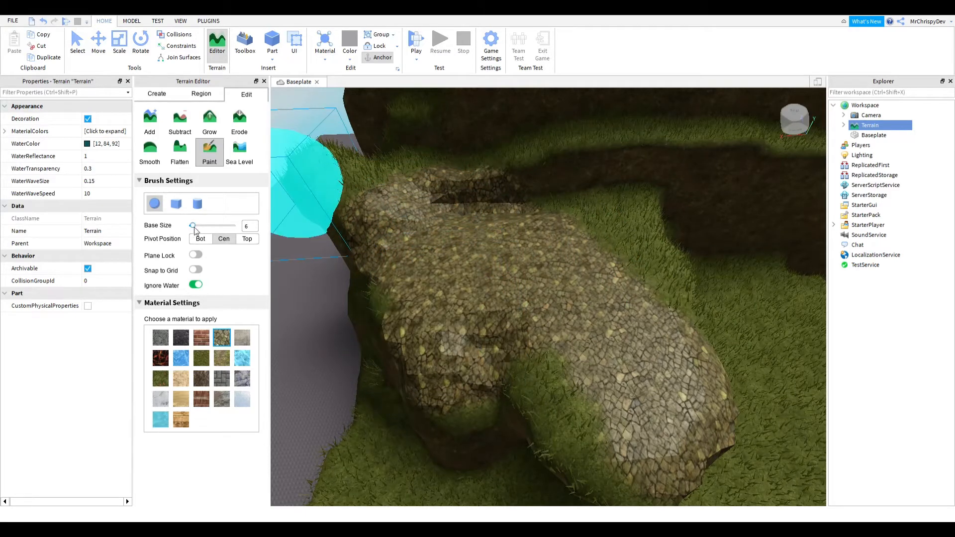
- Set the base size to 1 and paint a thin winding cobblestone path across the grass patch
left_click_drag(193, 227, 190, 224)
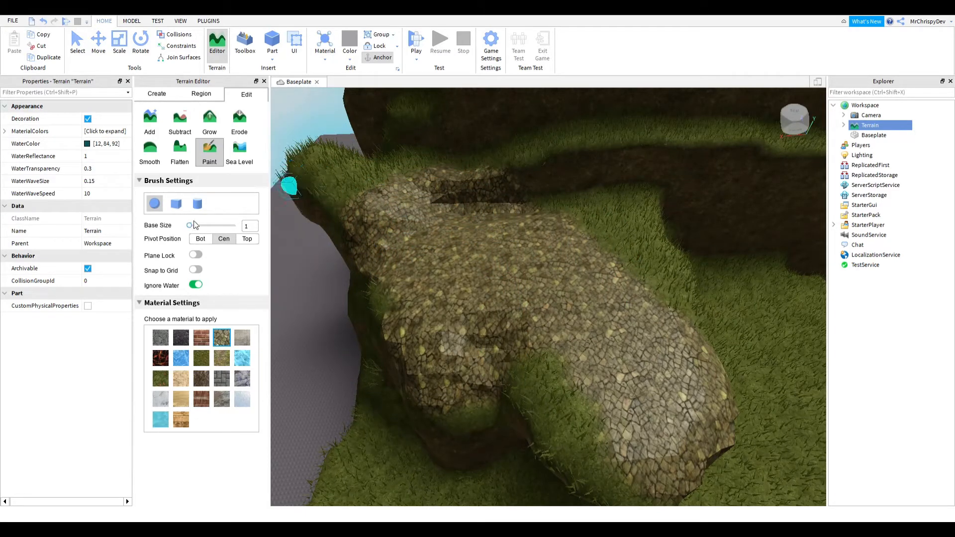
right_click_drag(580, 297, 581, 297)
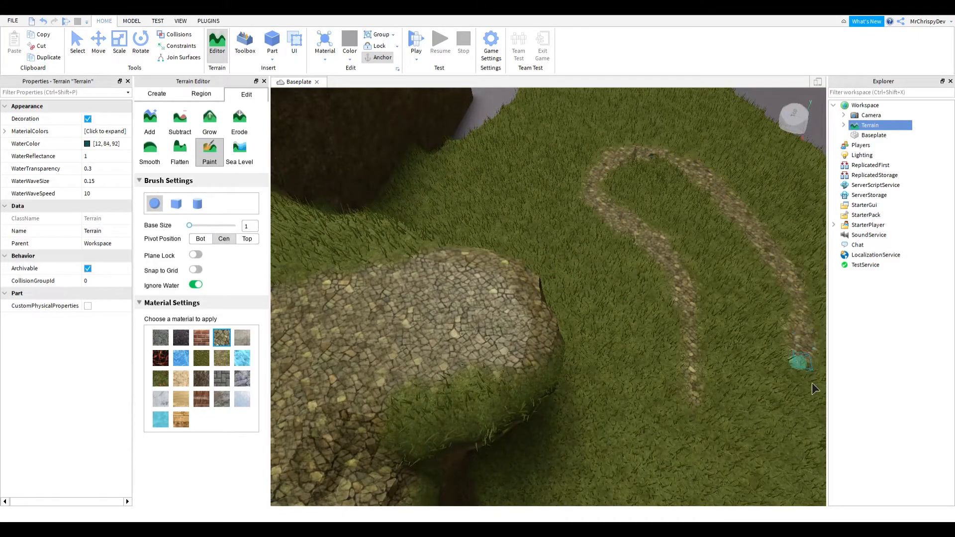
key("d")
mouse_move(812, 383)
left_mouse_down()
mouse_move(772, 459)
mouse_move(784, 426)
left_mouse_up()
key("s")
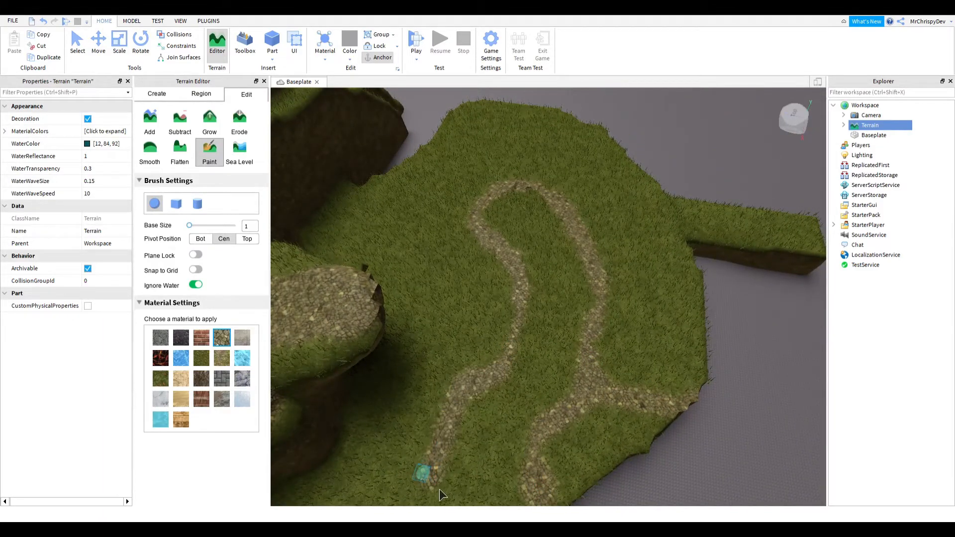
left_click_drag(439, 490, 436, 498)
key("s")
- Switch to the Sea Level tool and shrink its region down to position Y -192 and size Y 125
left_click(239, 151)
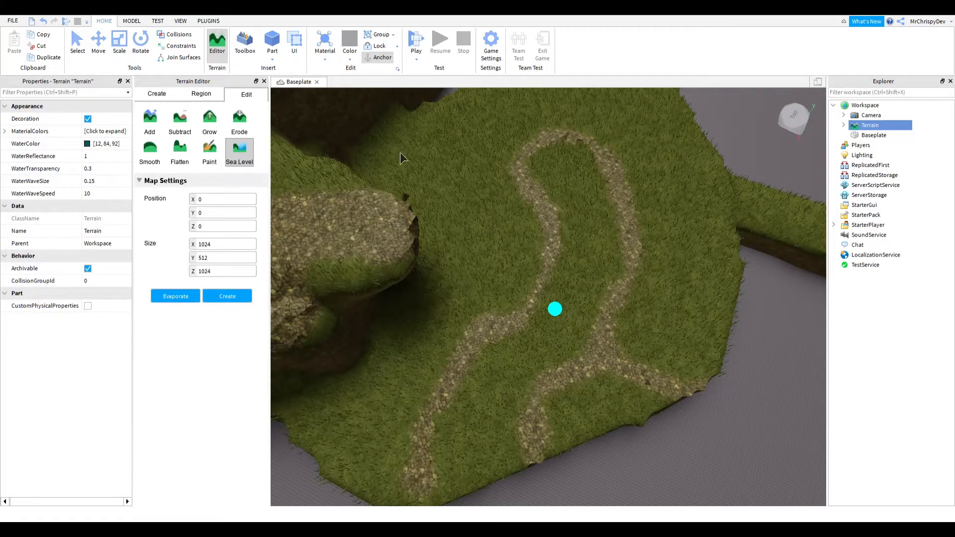
right_click_drag(573, 324, 573, 325)
key("s")
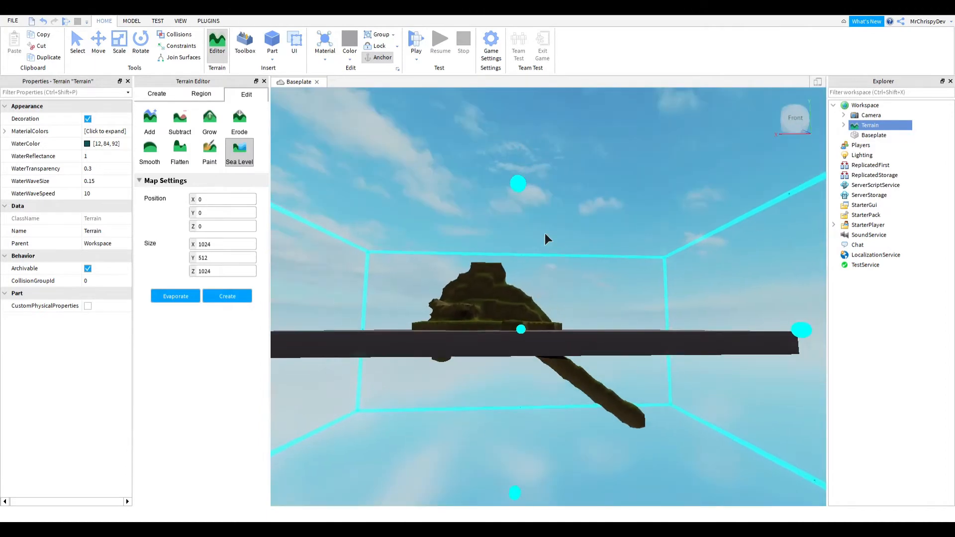
left_click_drag(533, 200, 566, 422)
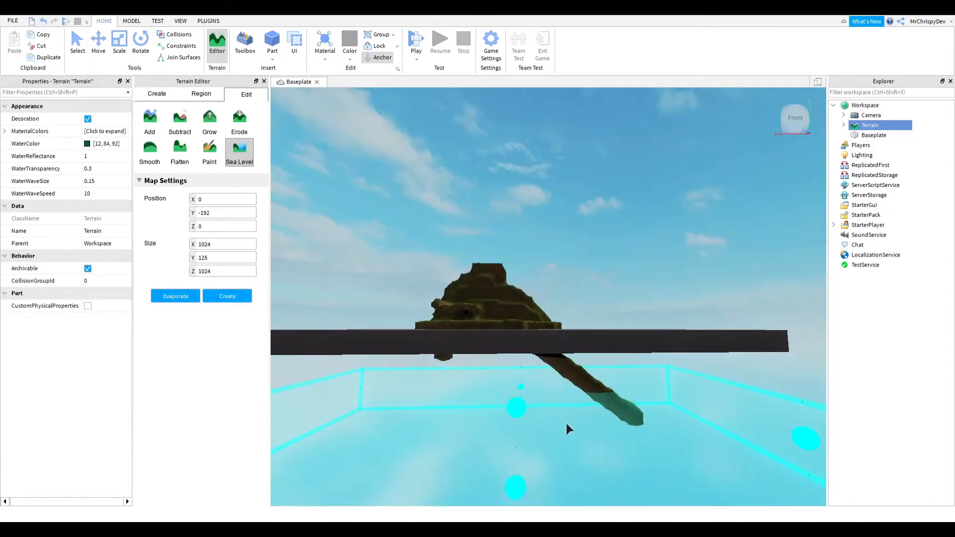
key("w")
right_click_drag(438, 279, 323, 219)
key("s")
key("a")
right_click_drag(633, 231, 582, 231)
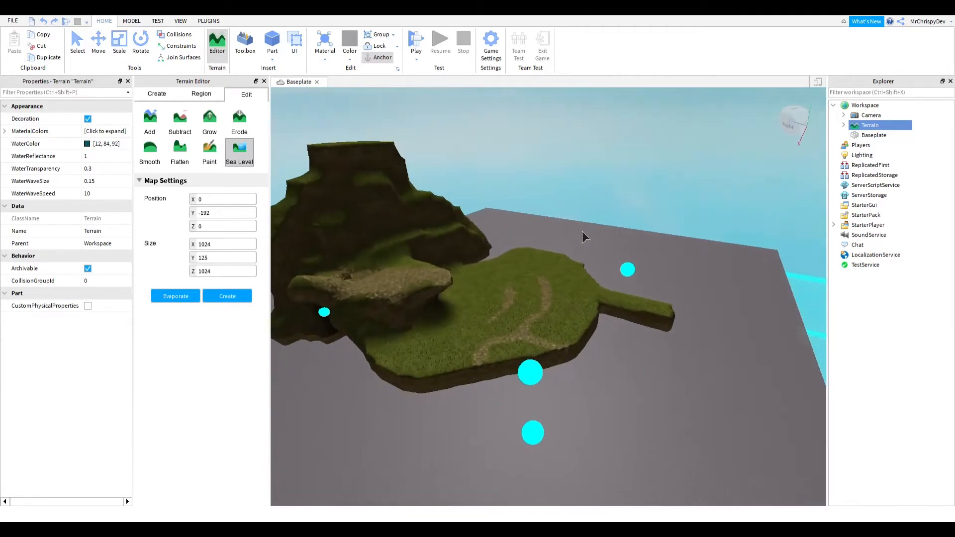
left_click(212, 149)
left_click(181, 150)
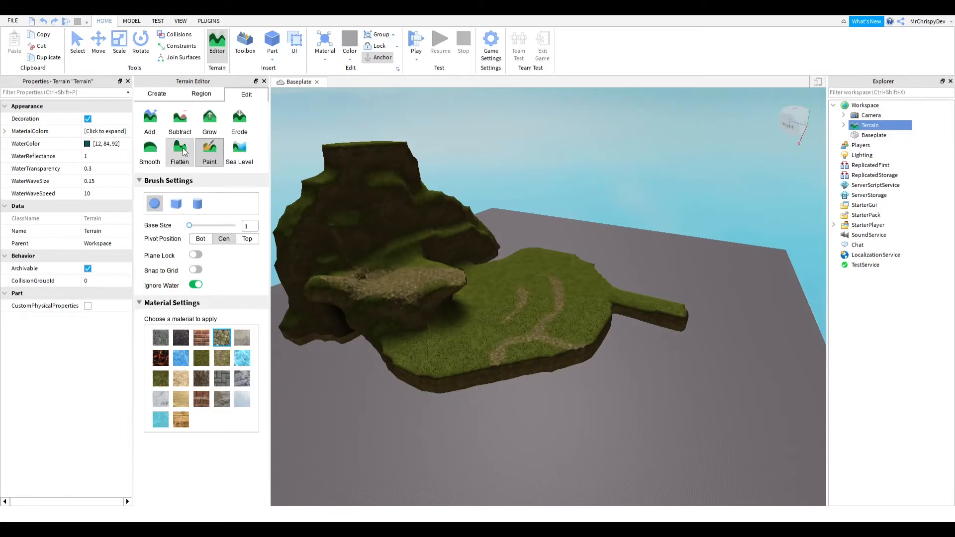
left_click(233, 147)
left_click(169, 150)
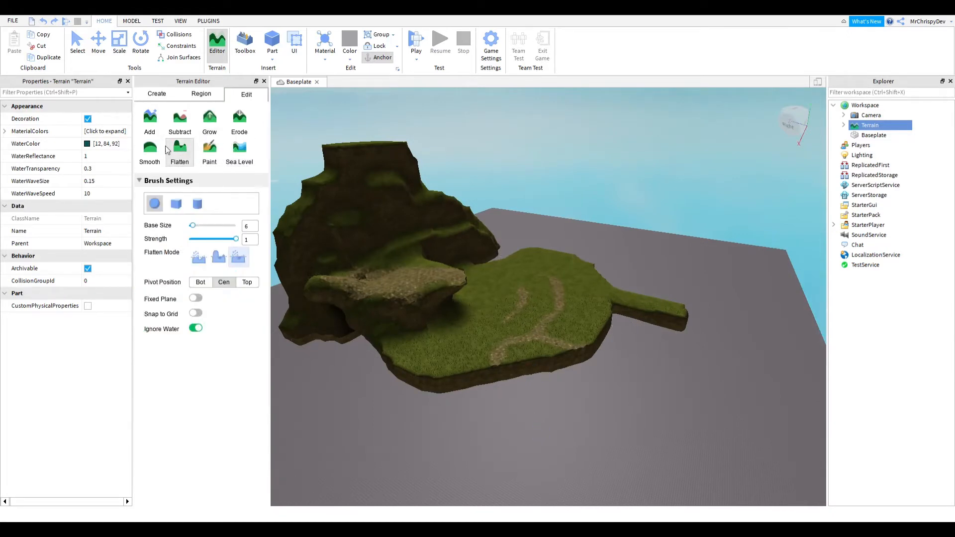
- Browse the Region tools Select, Move, Fill and Resize
left_click(199, 95)
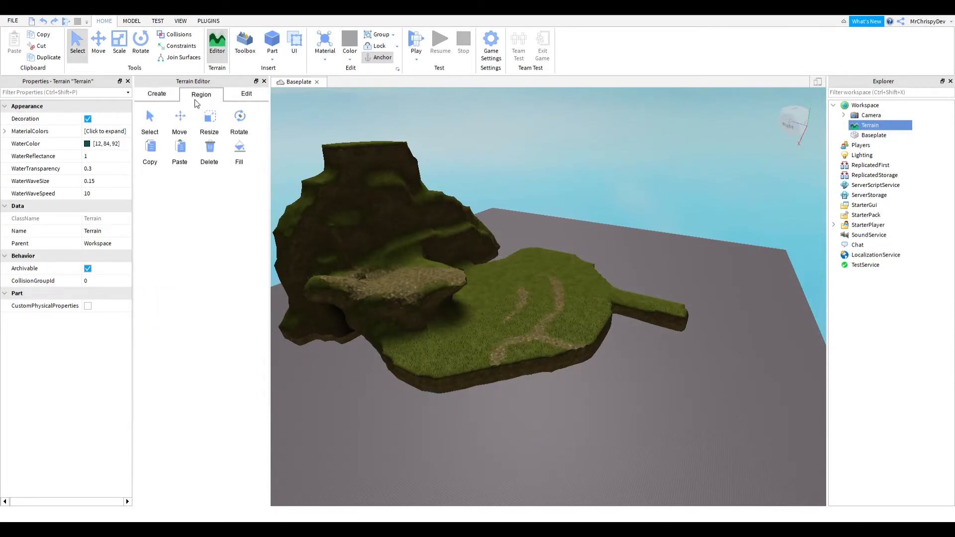
left_click(156, 133)
left_click(176, 132)
right_click_drag(620, 246, 554, 323)
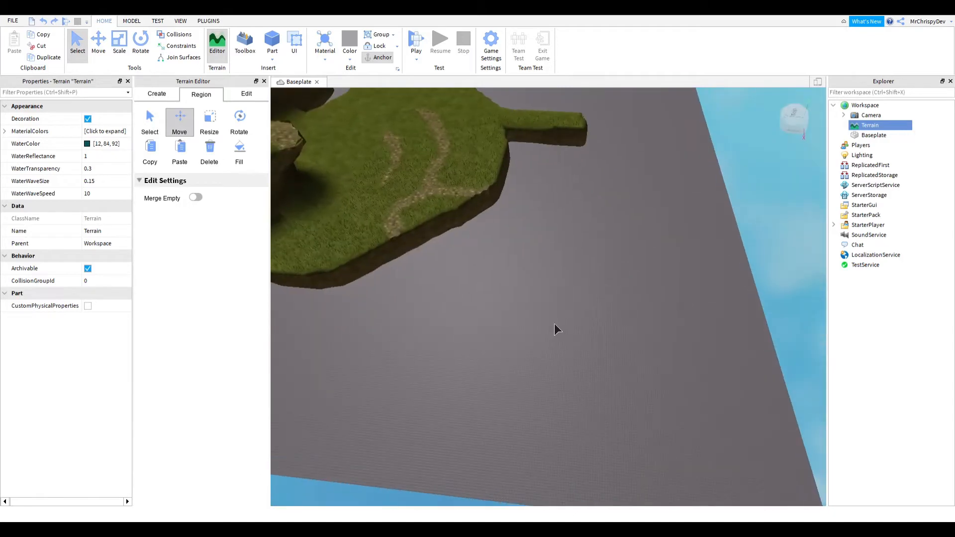
left_click(150, 122)
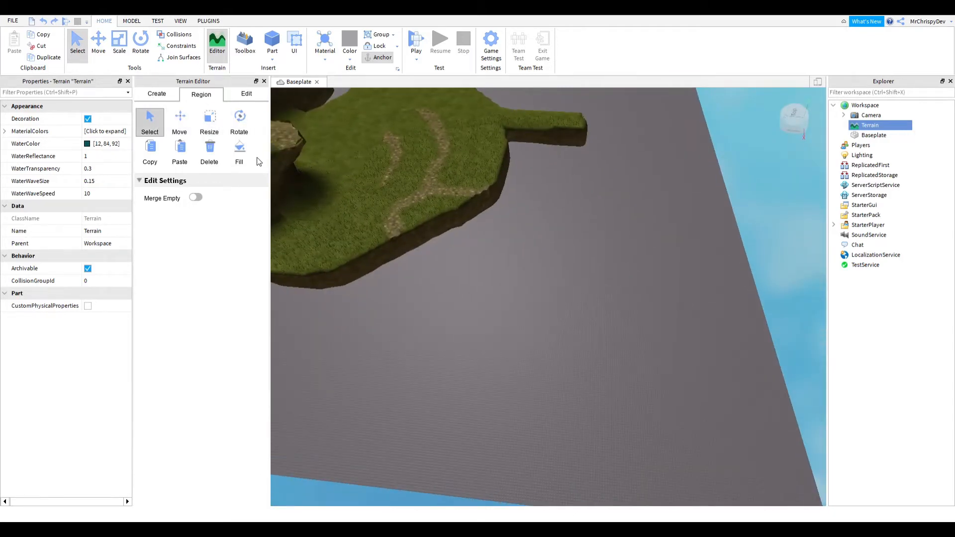
left_click(238, 152)
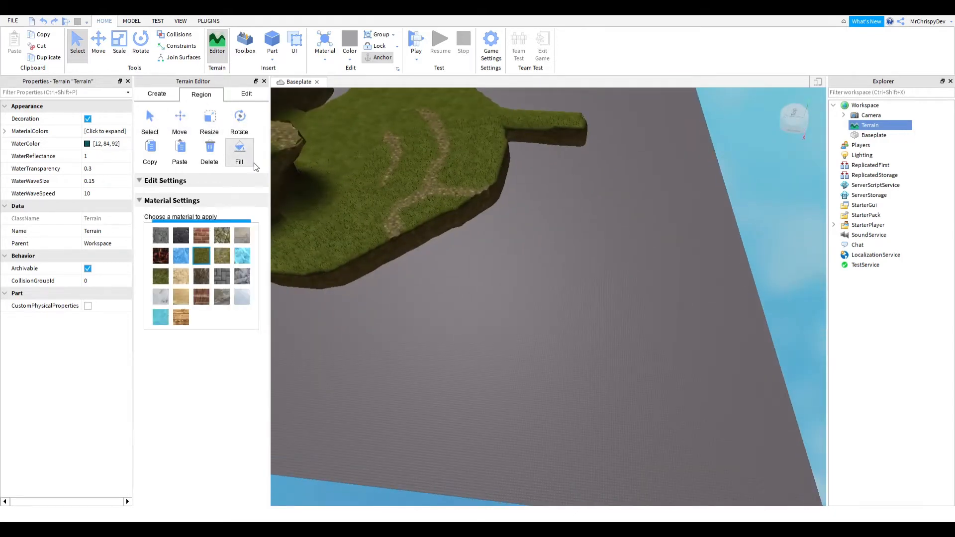
left_click(150, 119)
left_click(180, 122)
left_click(209, 122)
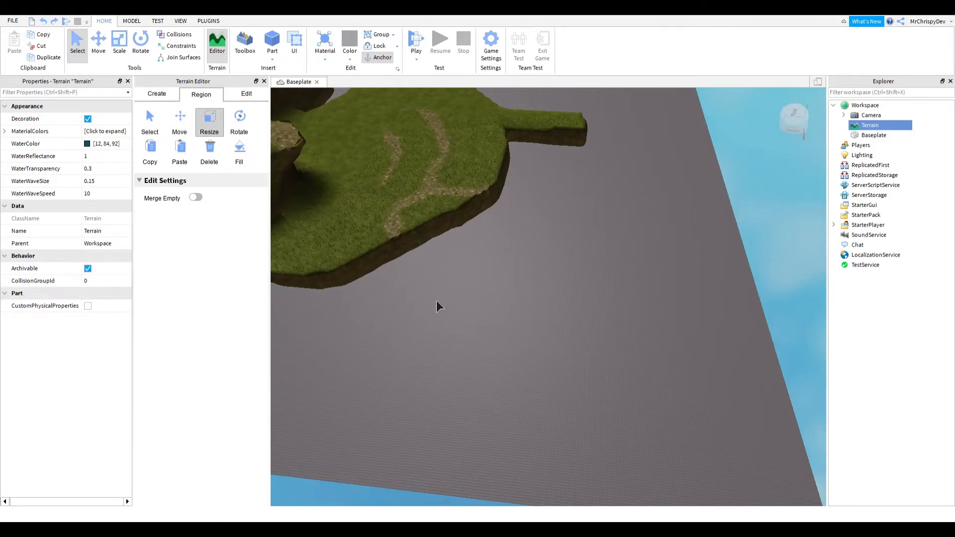
scroll(583, 367, "up", 8)
scroll(580, 353, "down", 12)
right_click_drag(580, 350, 555, 367)
scroll(562, 374, "up", 4)
scroll(373, 279, "up", 2)
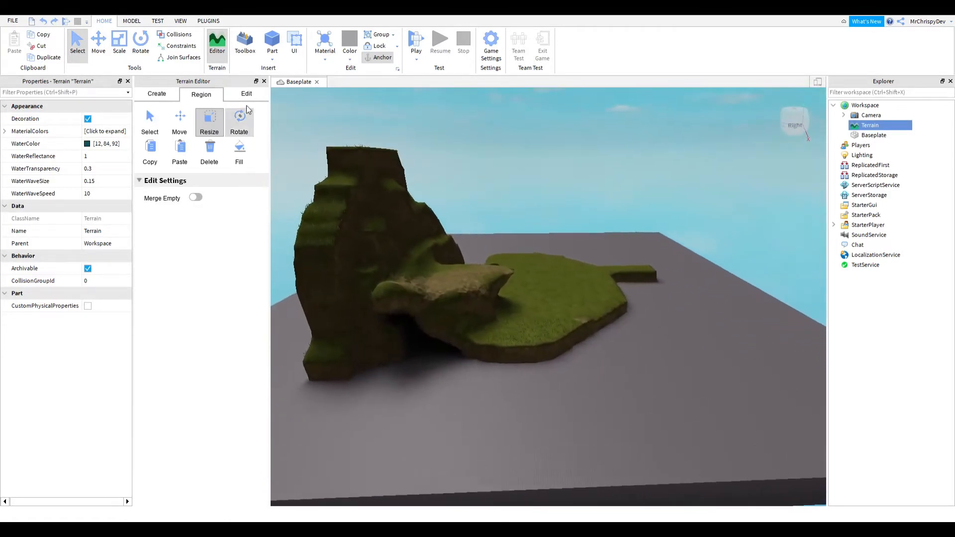
scroll(292, 220, "up", 10)
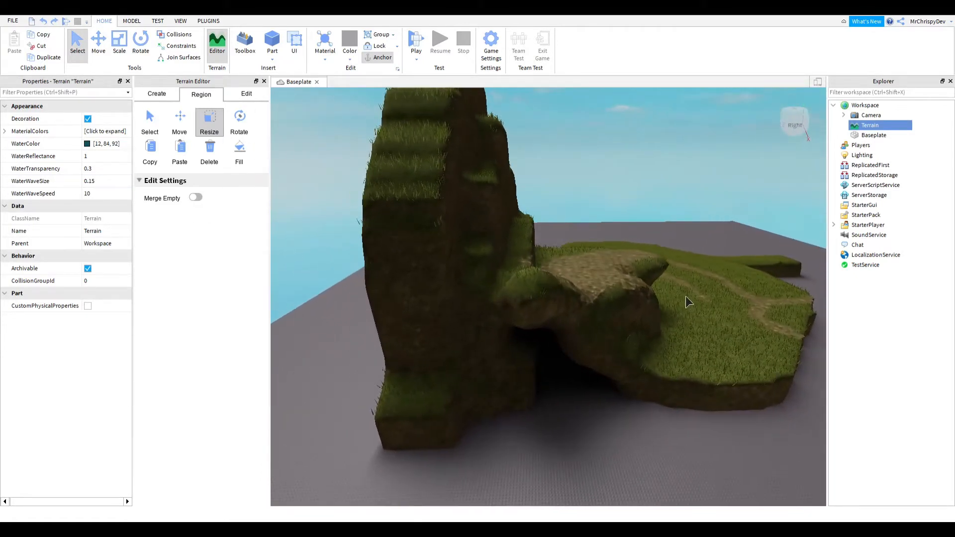
scroll(688, 302, "up", 5)
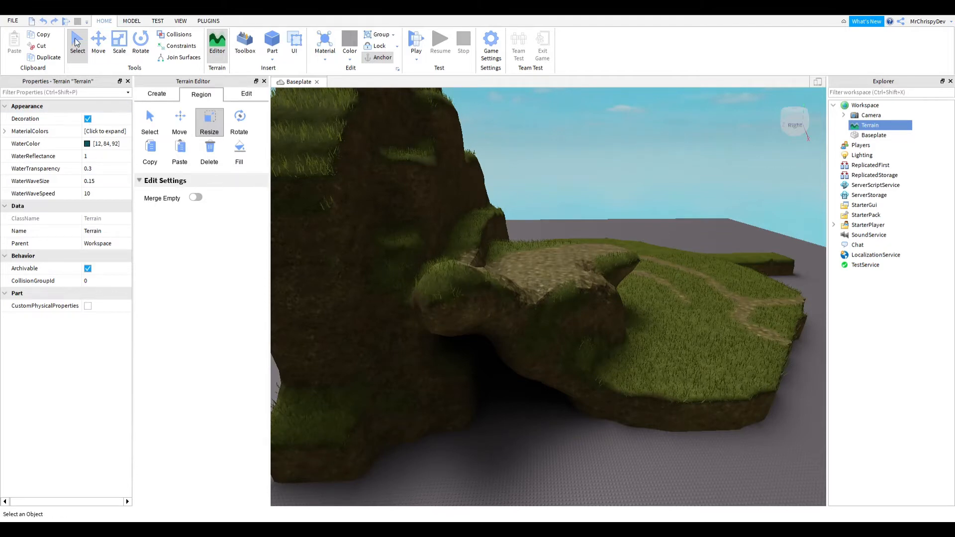
- Open the terrain generator, enable the Water biome and generate new terrain
left_click(154, 95)
key("s")
right_click_drag(566, 208, 565, 208)
key("d")
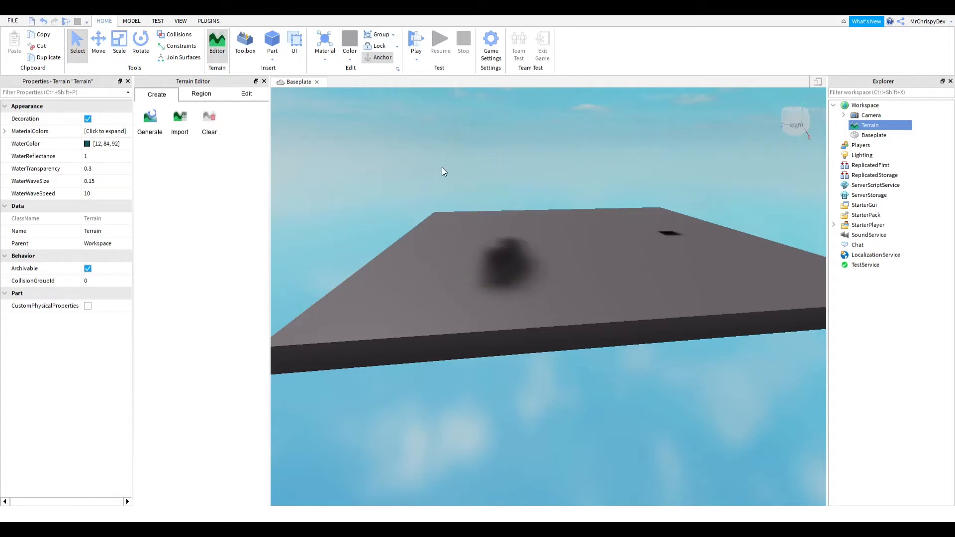
left_click(151, 127)
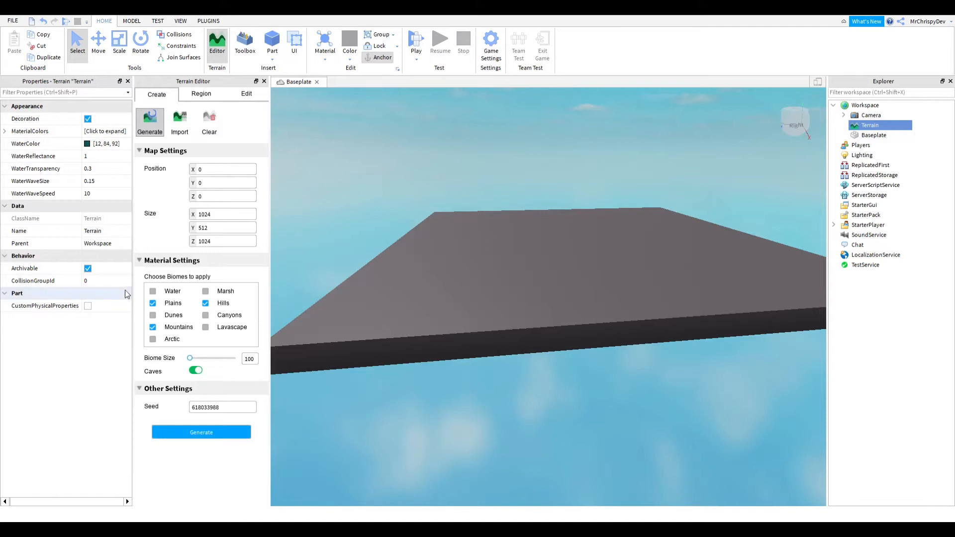
left_click(153, 292)
left_click(228, 432)
right_click_drag(585, 249, 586, 249)
key("w")
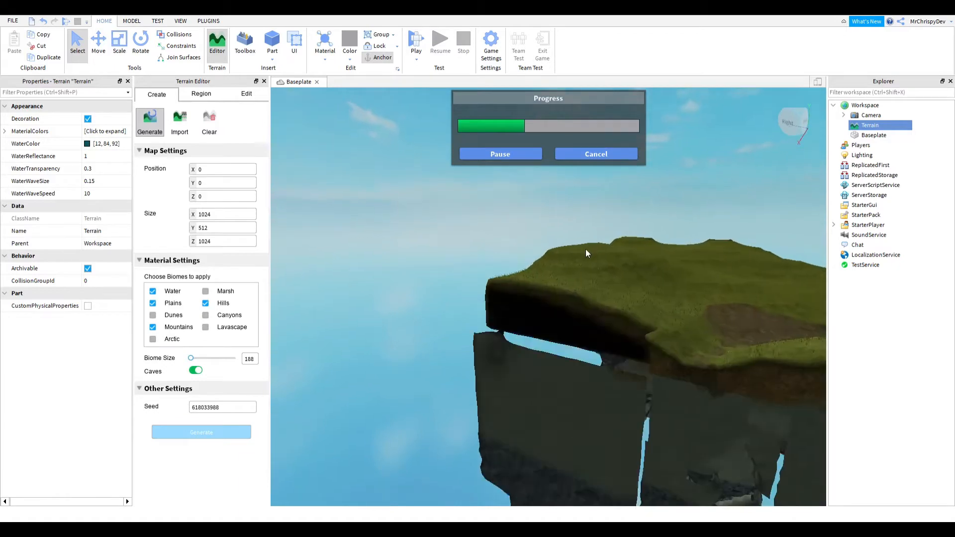
mouse_move(586, 249)
right_mouse_down()
mouse_move(595, 252)
mouse_move(587, 249)
right_mouse_up()
key("s")
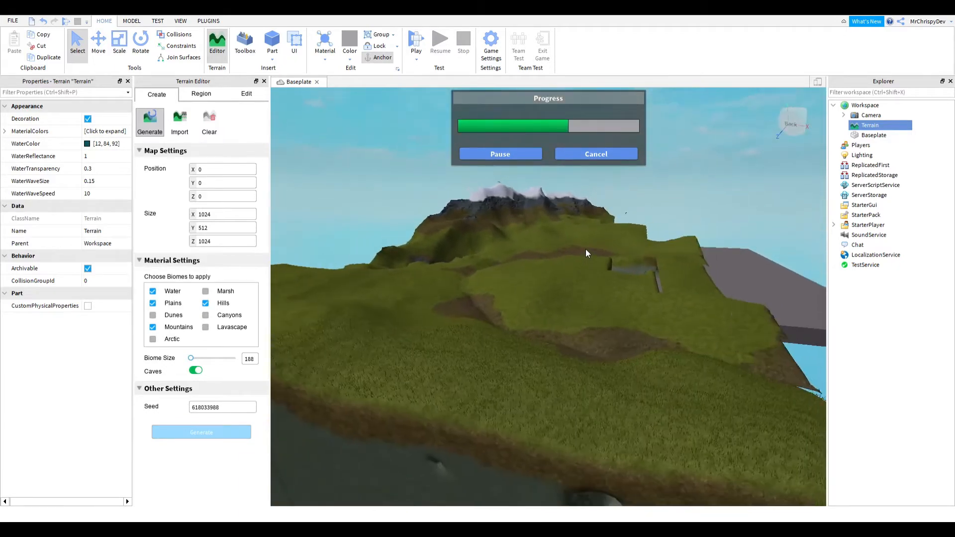
- Inspect the freshly generated landscape and look through the Region and Edit tool tabs
key("s")
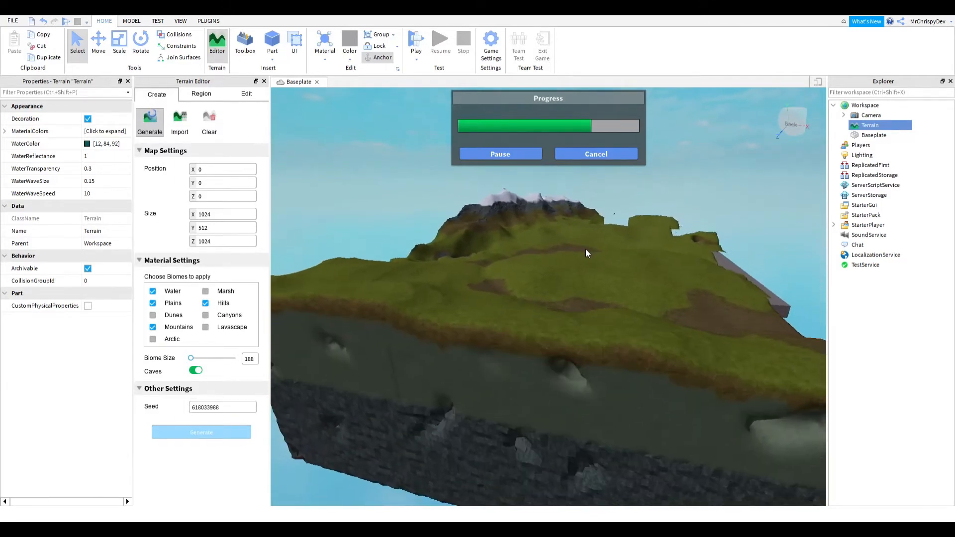
right_click_drag(589, 249, 586, 248)
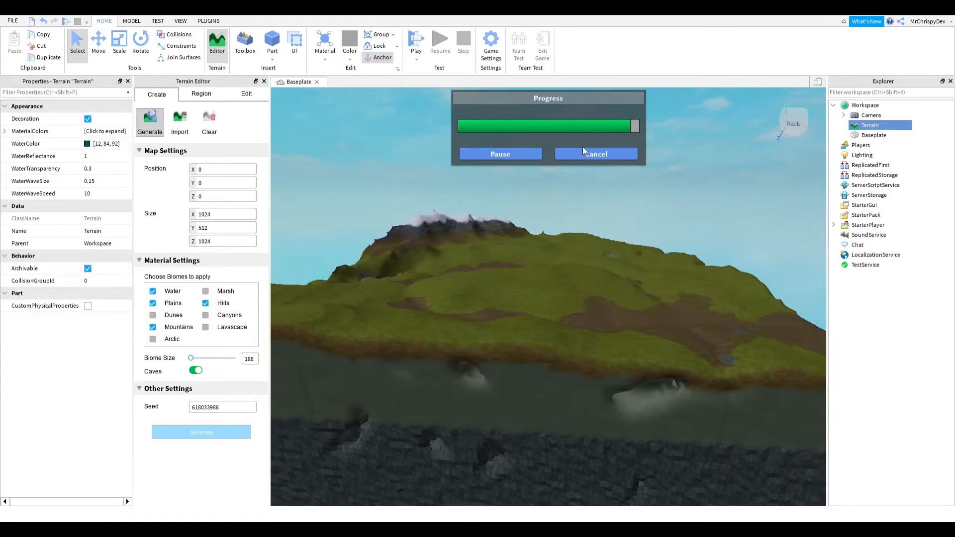
key("d")
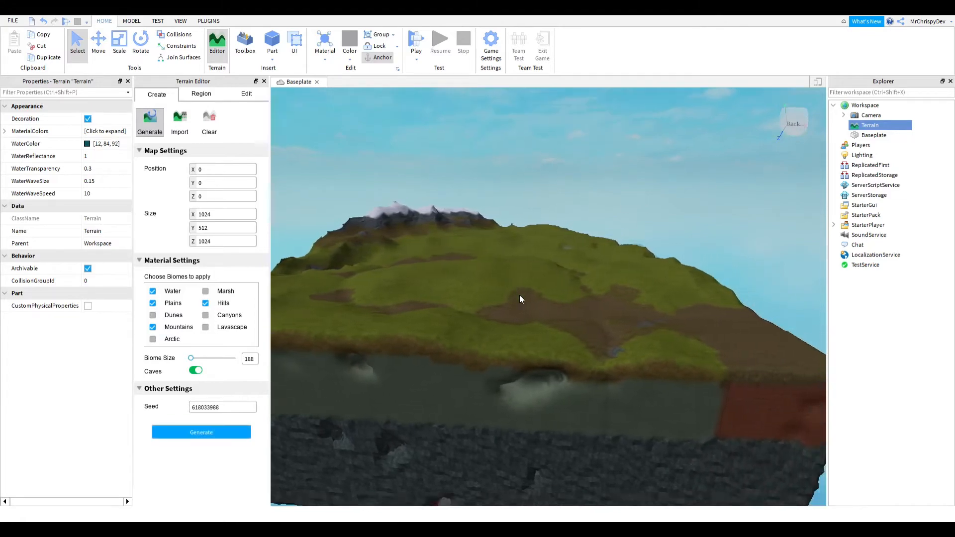
right_click_drag(520, 295, 496, 292)
key("w")
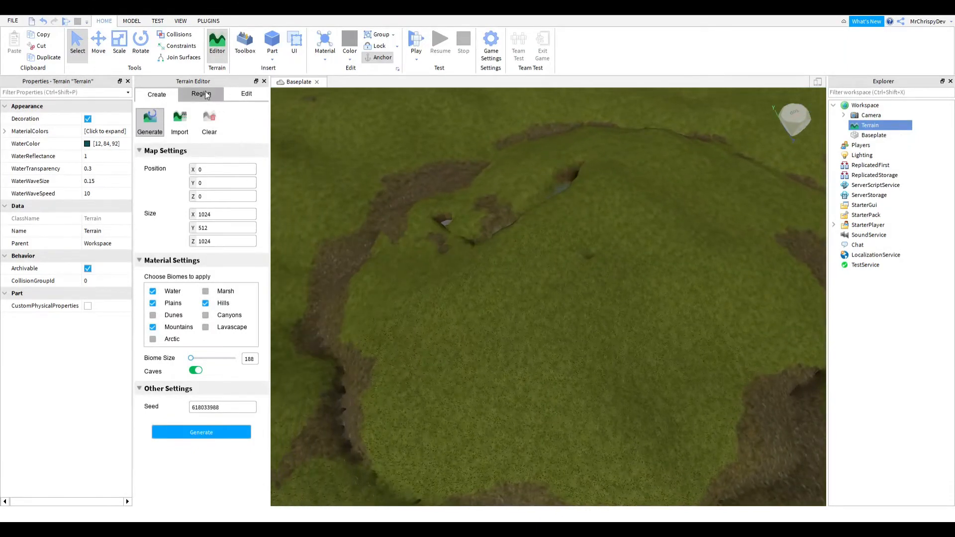
left_click(201, 93)
left_click(248, 97)
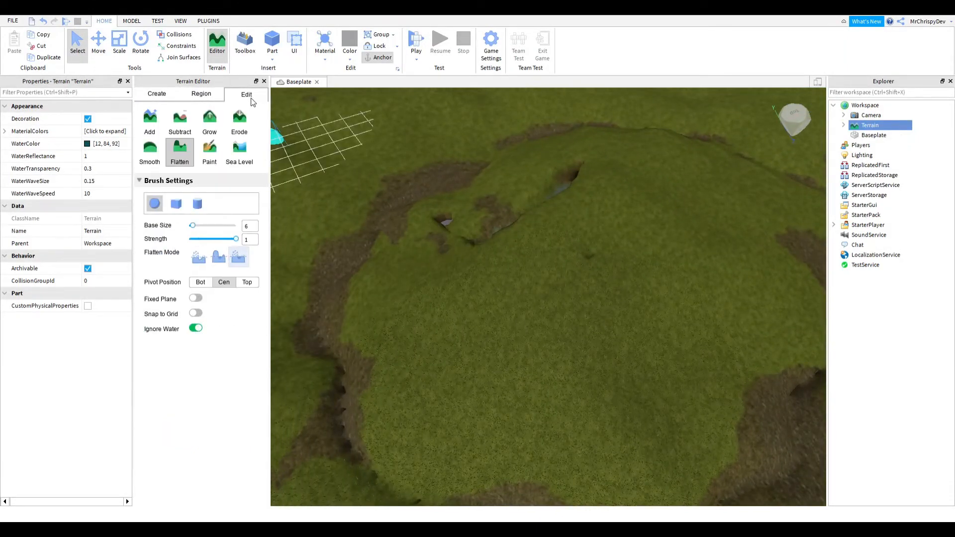
left_click(208, 152)
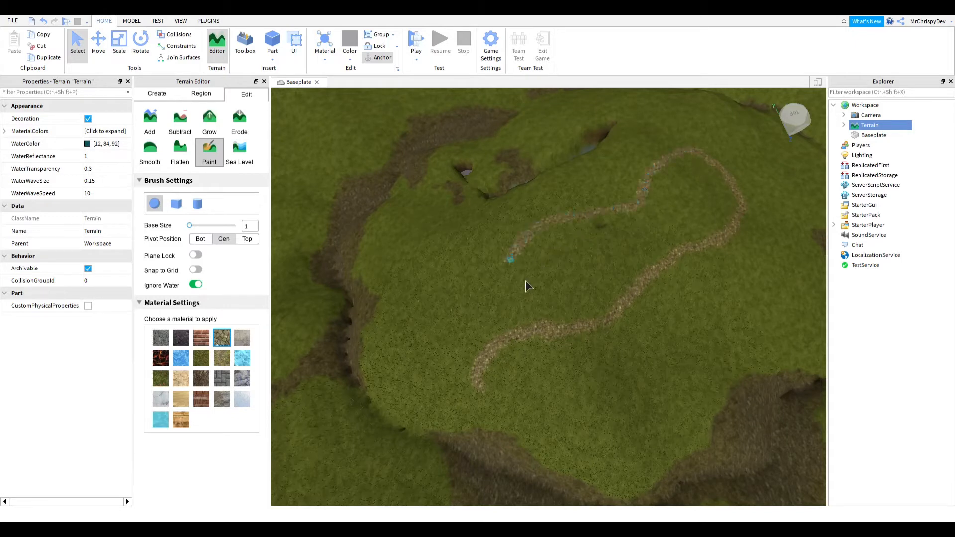
left_click(180, 153)
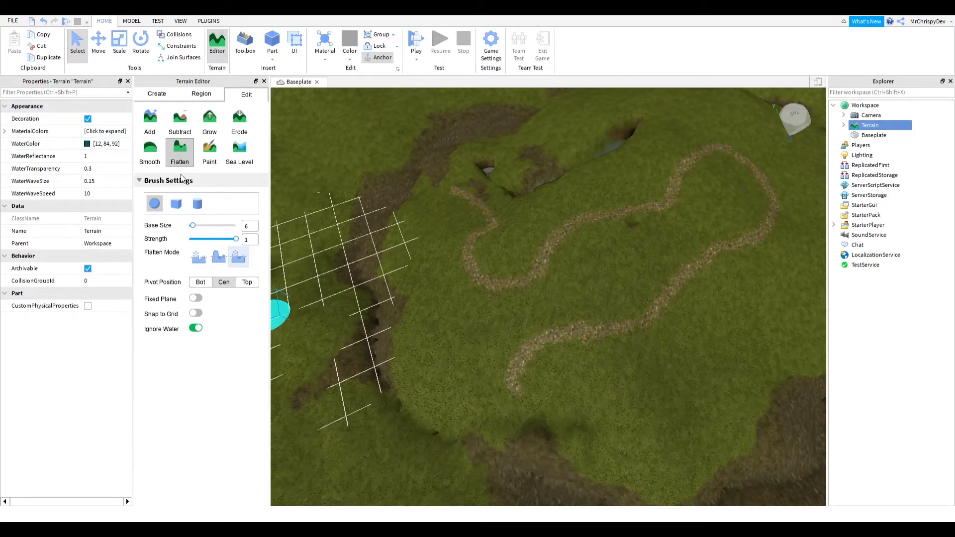
- Pick the Smooth brush and examine the rocky, snow-capped mountain slopes of the generated terrain
left_click(142, 149)
mouse_move(588, 447)
left_mouse_down()
mouse_move(538, 465)
mouse_move(592, 452)
left_mouse_up()
right_click_drag(504, 424, 503, 424)
key("w")
key("s")
key("a")
mouse_move(518, 439)
left_mouse_down()
mouse_move(505, 394)
mouse_move(532, 396)
mouse_move(581, 481)
mouse_move(582, 458)
left_mouse_up()
key("w")
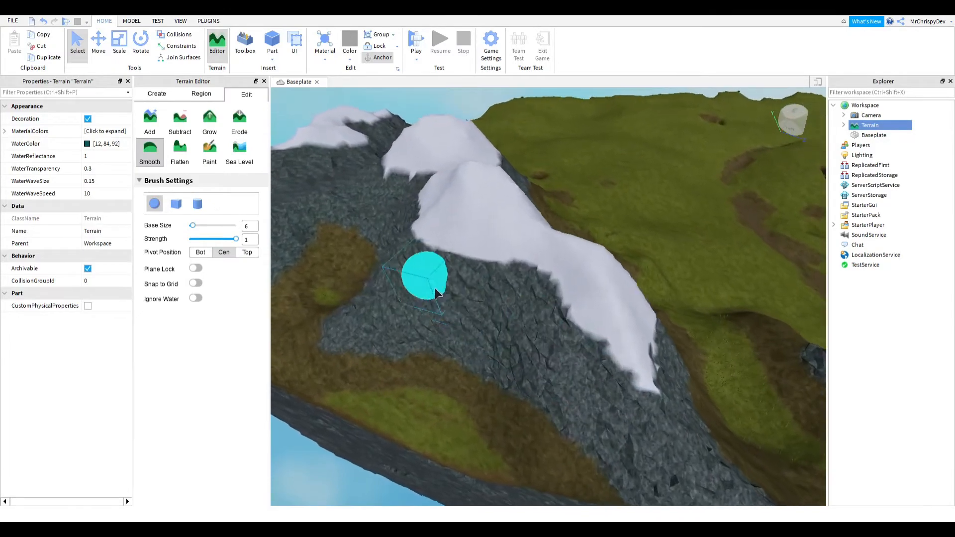
right_click_drag(484, 343, 484, 343)
key("s")
key("a")
- Switch to the Add tool and build up a grassy mound of terrain beside the rocky slope
key("a")
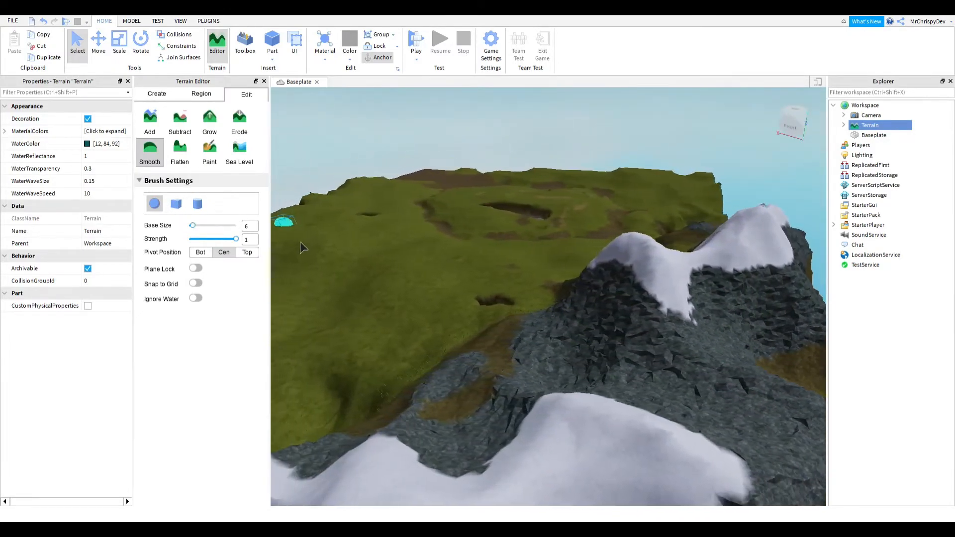
left_click(154, 129)
key("a")
right_click_drag(563, 415, 563, 416)
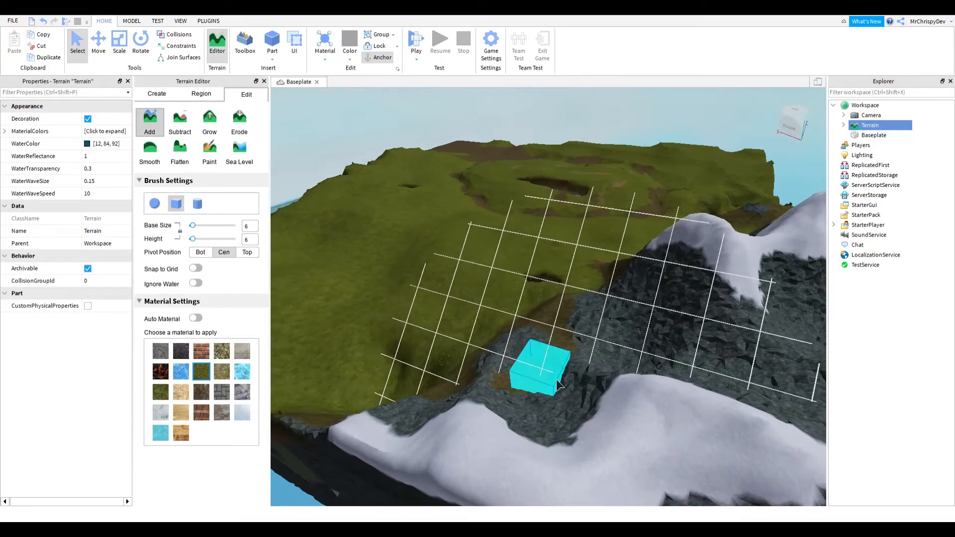
left_click(543, 344)
left_click(609, 343)
left_click(588, 379)
mouse_move(588, 379)
left_mouse_down()
mouse_move(563, 328)
mouse_move(590, 364)
mouse_move(512, 351)
mouse_move(568, 374)
left_mouse_up()
key("a")
key("a")
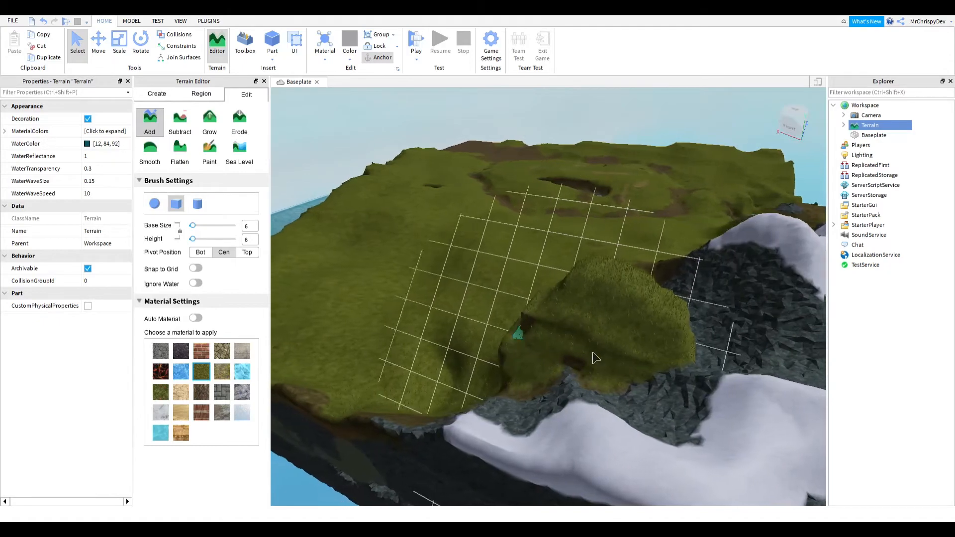
- Fly the camera across the map over the water to the empty baseplate area
scroll(454, 329, "up", 2)
key("w")
right_click_drag(454, 329, 454, 329)
key("w")
key("w")
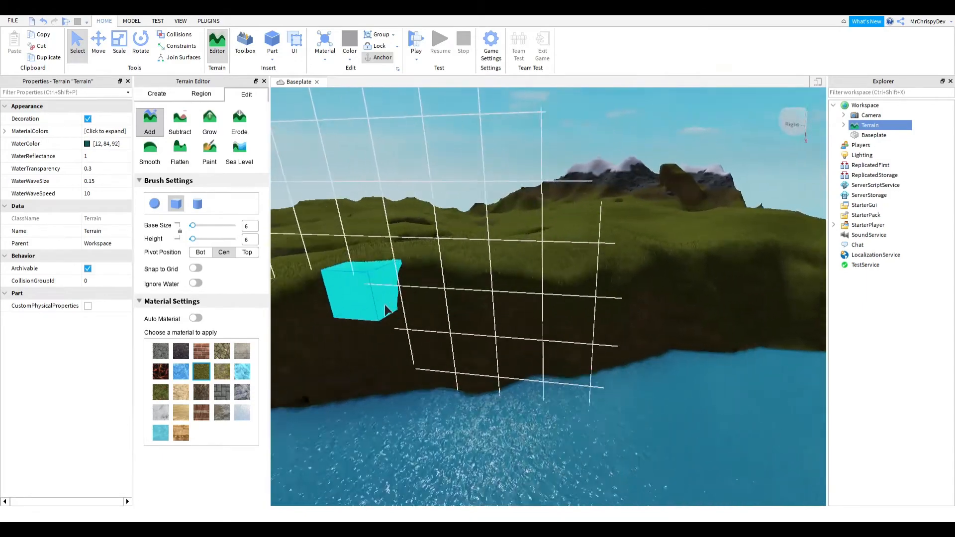
right_click_drag(386, 312, 343, 280)
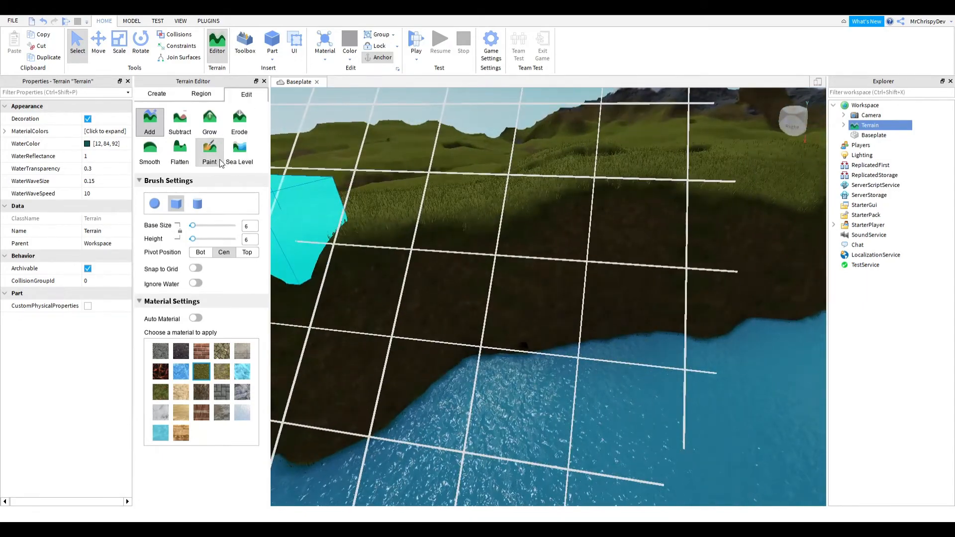
left_click(211, 156)
right_click_drag(584, 286, 581, 281)
key("w")
key("s")
key("s")
key("a")
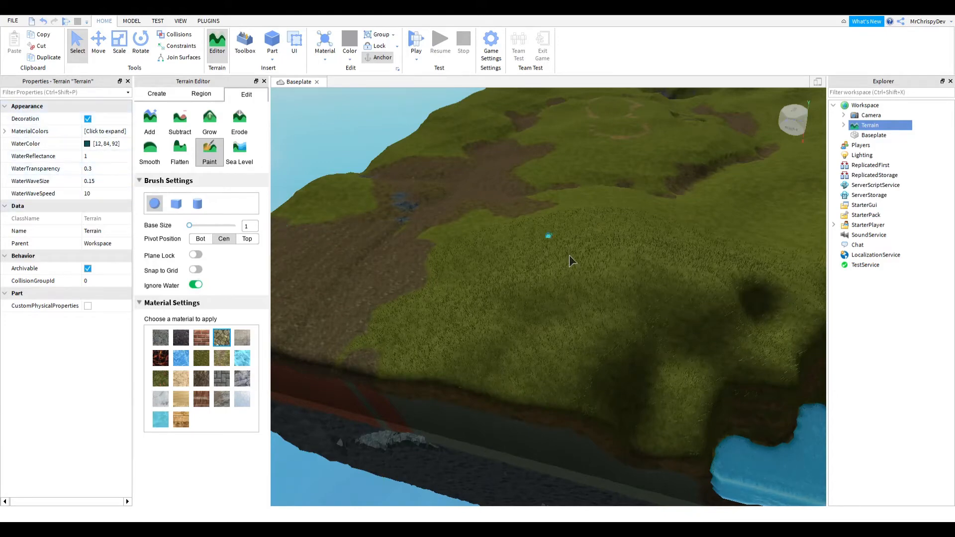
right_click_drag(555, 283, 554, 282)
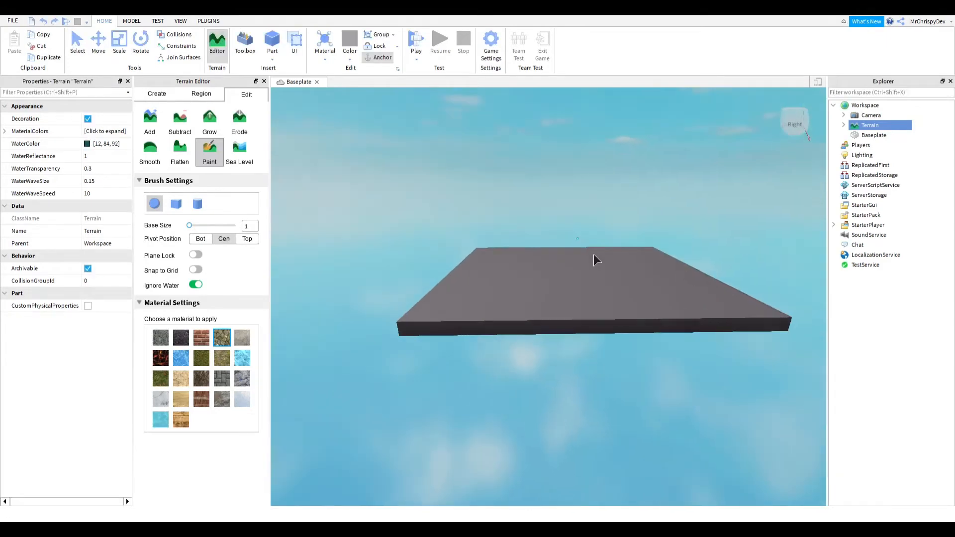
key("w")
right_click_drag(597, 260, 597, 260)
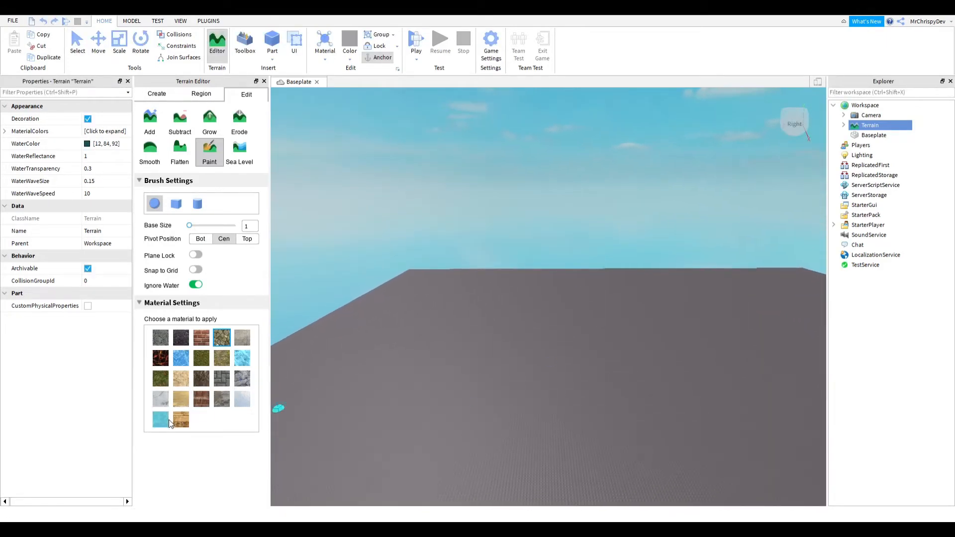
right_click_drag(613, 318, 613, 318)
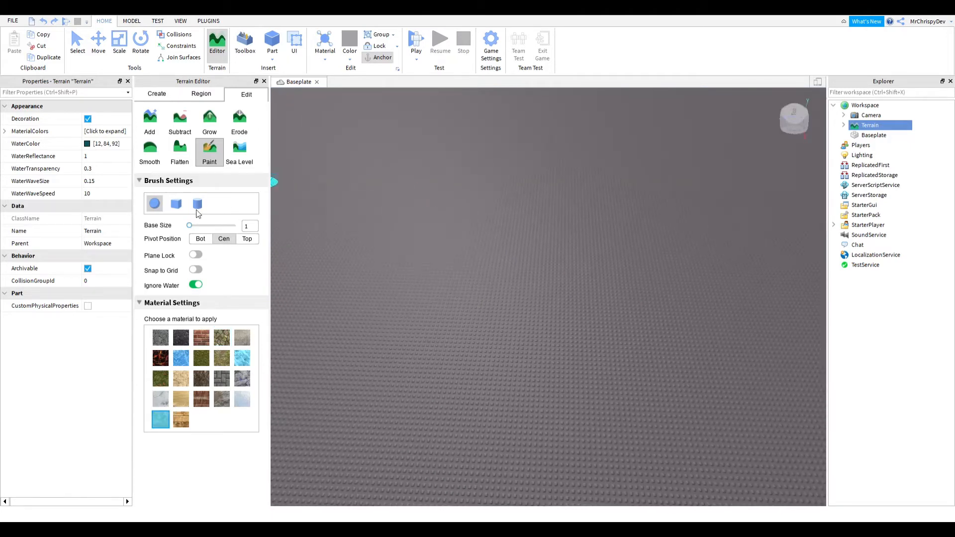
left_click(176, 204)
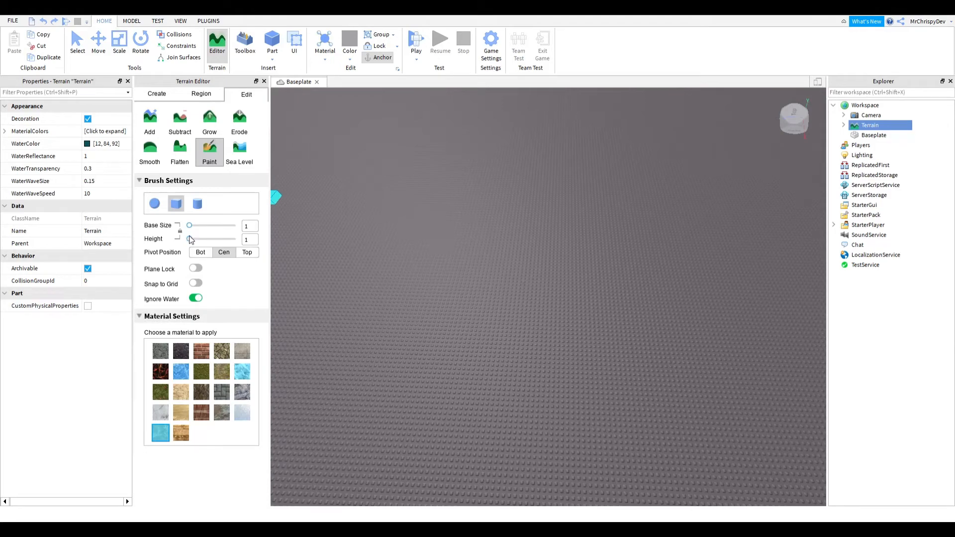
mouse_move(191, 239)
left_mouse_down()
mouse_move(251, 241)
mouse_move(203, 240)
left_mouse_up()
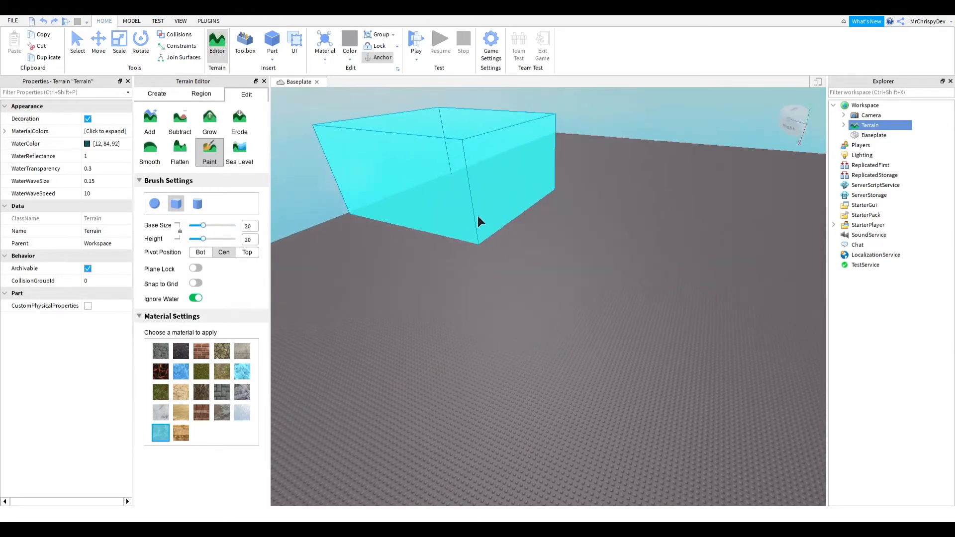
mouse_move(479, 221)
right_mouse_down()
mouse_move(430, 213)
mouse_move(503, 230)
mouse_move(487, 237)
right_mouse_up()
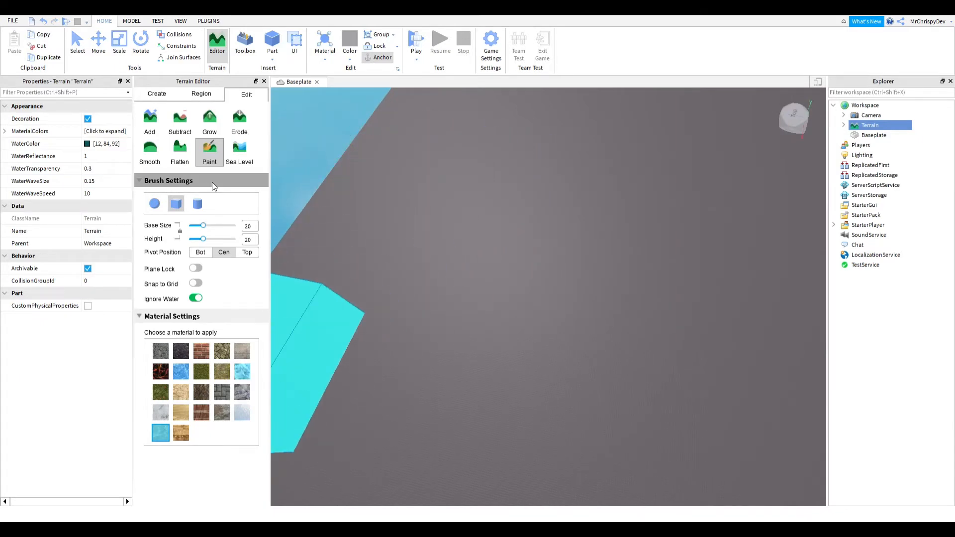
- With the Add tool at base size 20 and Water material, lay a long strip of water across the baseplate
left_click(151, 125)
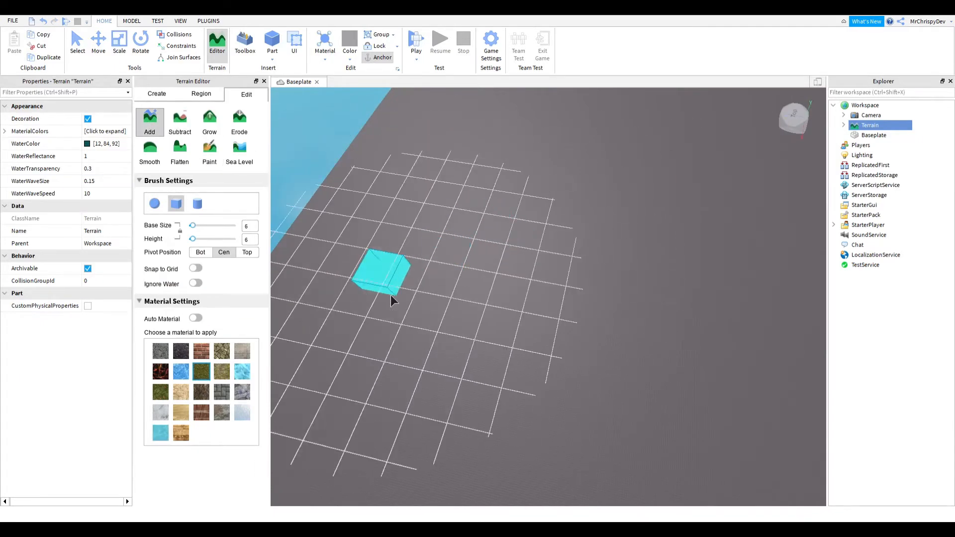
left_click_drag(194, 226, 204, 226)
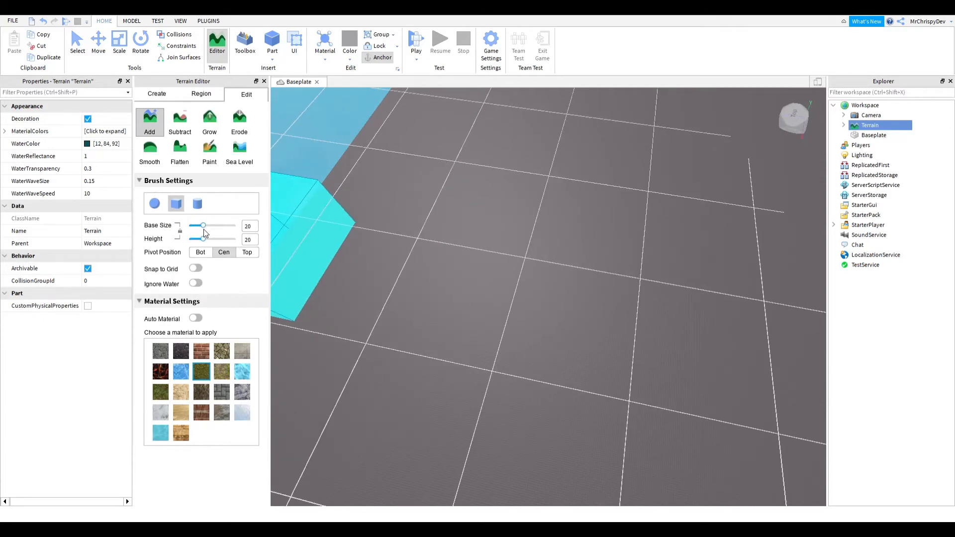
left_click_drag(367, 288, 455, 313)
key("ctrl+z")
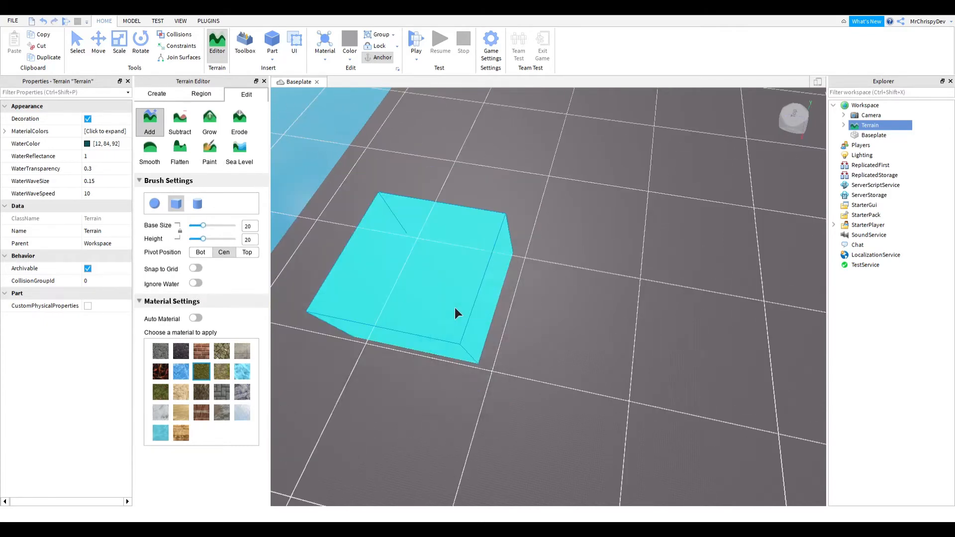
left_click(161, 433)
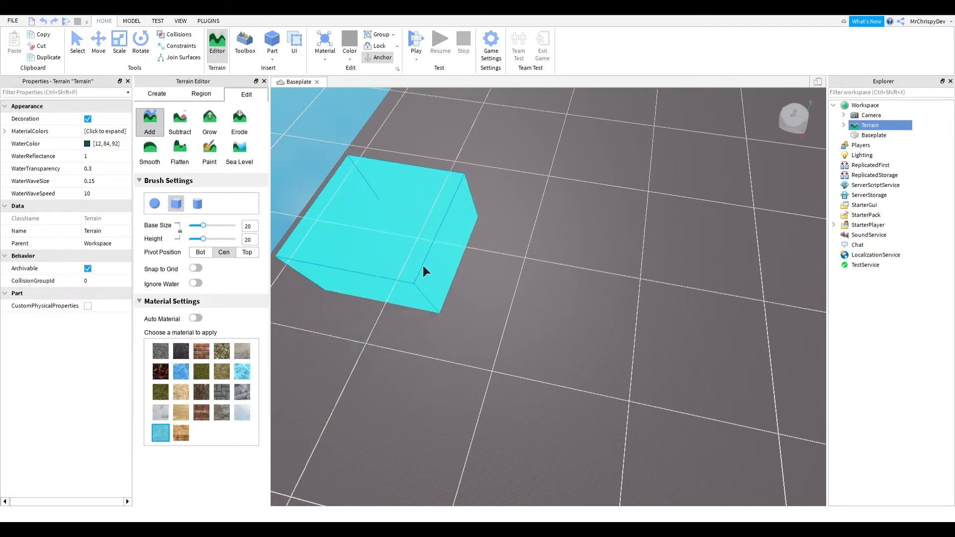
left_click_drag(449, 276, 778, 355)
right_click_drag(554, 332, 554, 332)
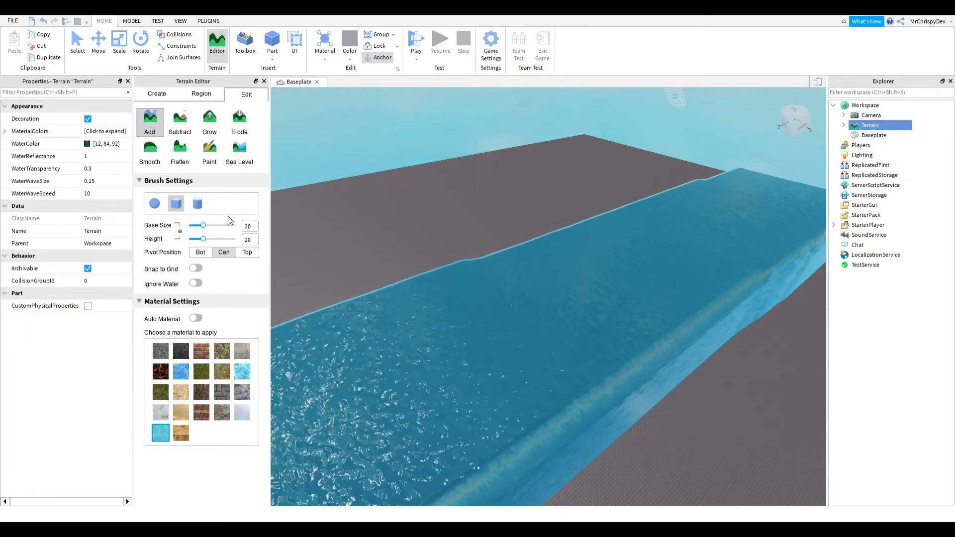
- Adjust the terrain's WaterWaveSize property, trying 20 and 50 before setting it to 1
right_click_drag(637, 372, 587, 360)
key("s")
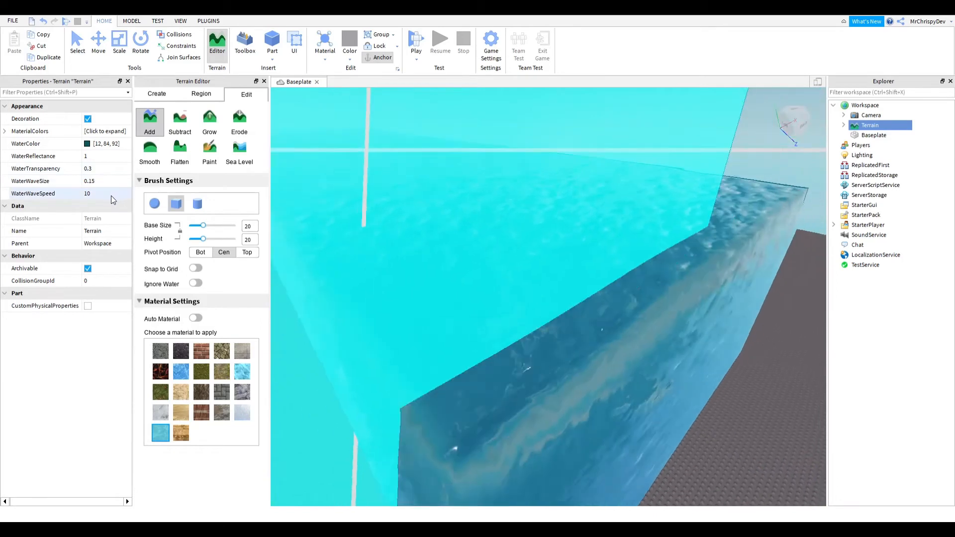
key("w")
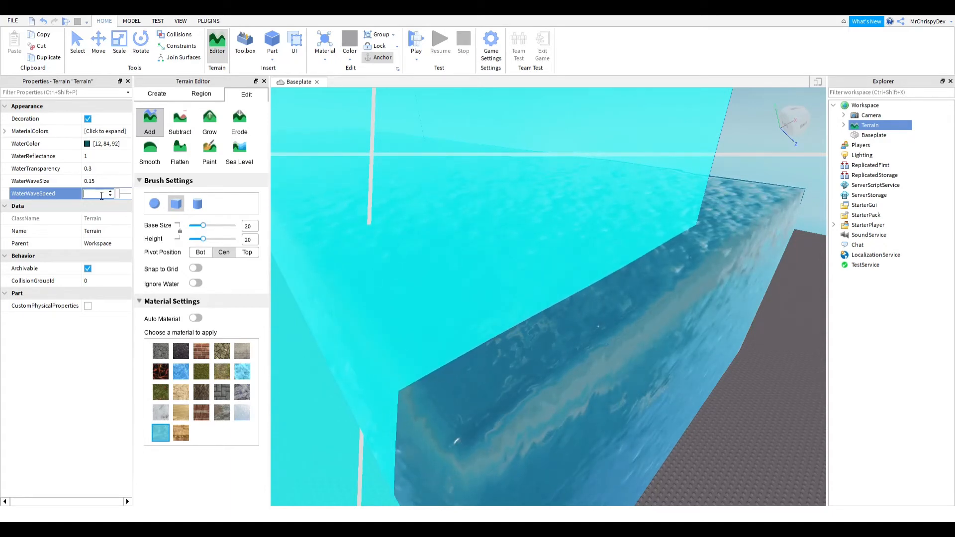
left_click(106, 181)
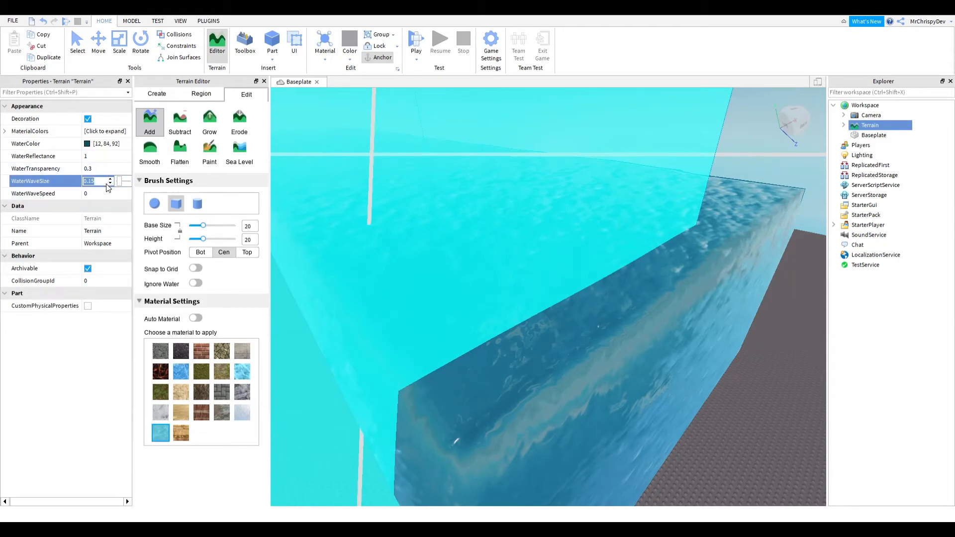
left_click(87, 209)
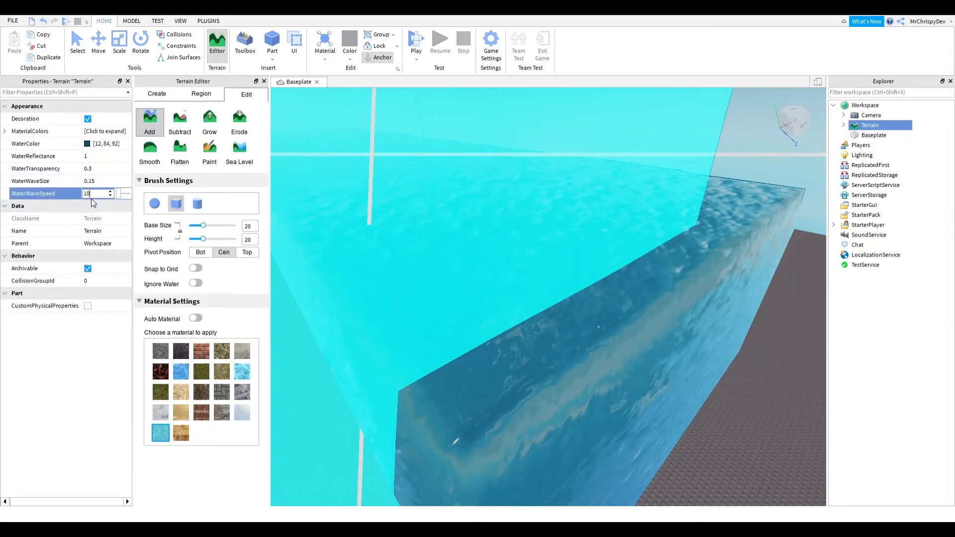
left_click(98, 184)
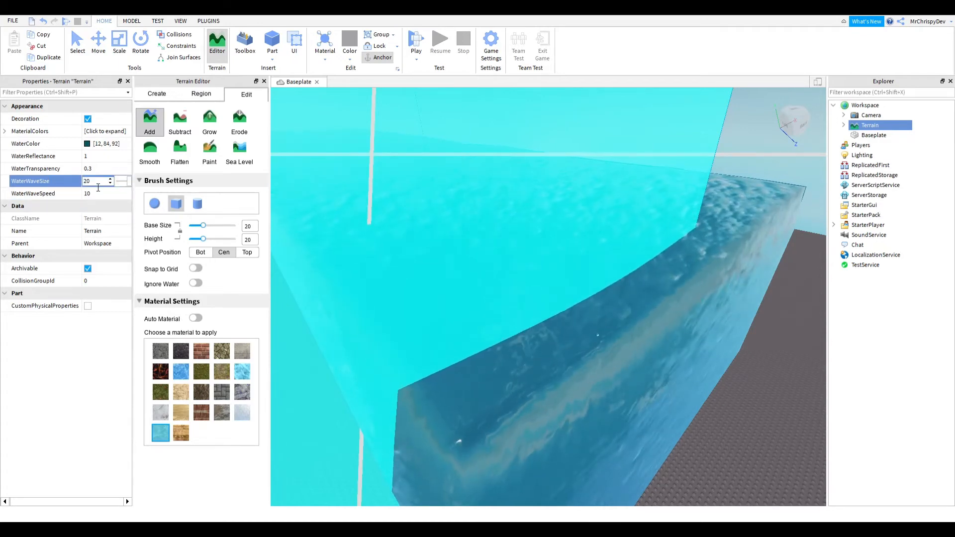
type("40")
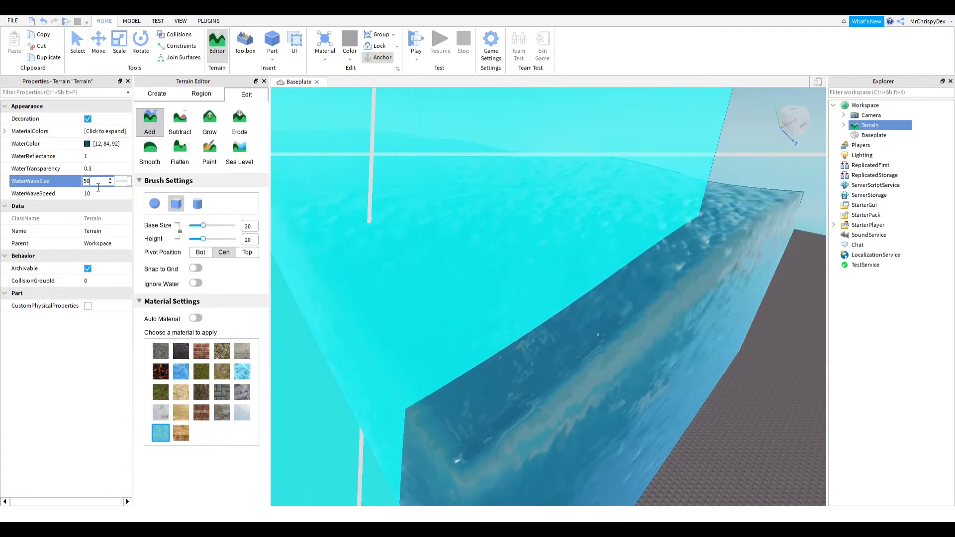
right_click_drag(591, 225, 587, 219)
key("s")
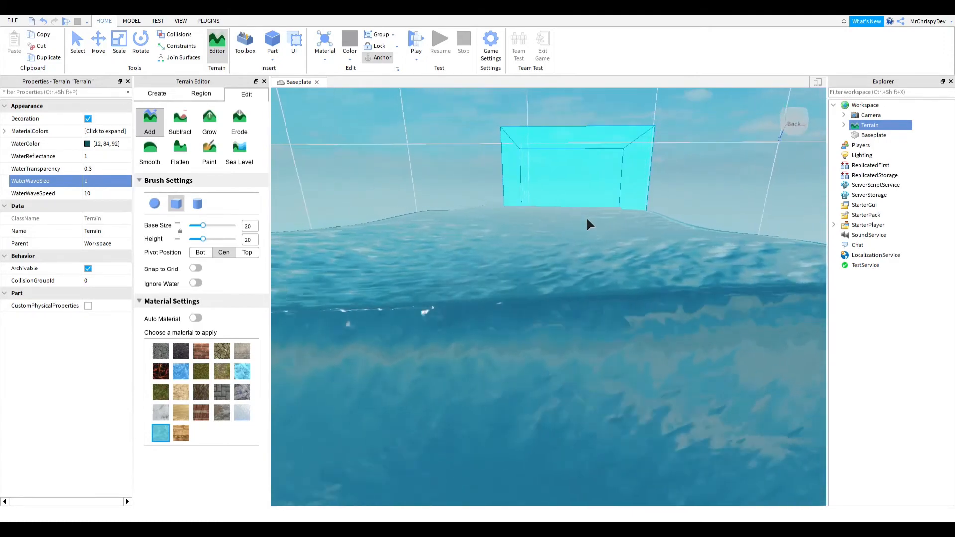
- Adjust the terrain's WaterTransparency property, setting it to 0.5 and then trying 0
left_click(98, 172)
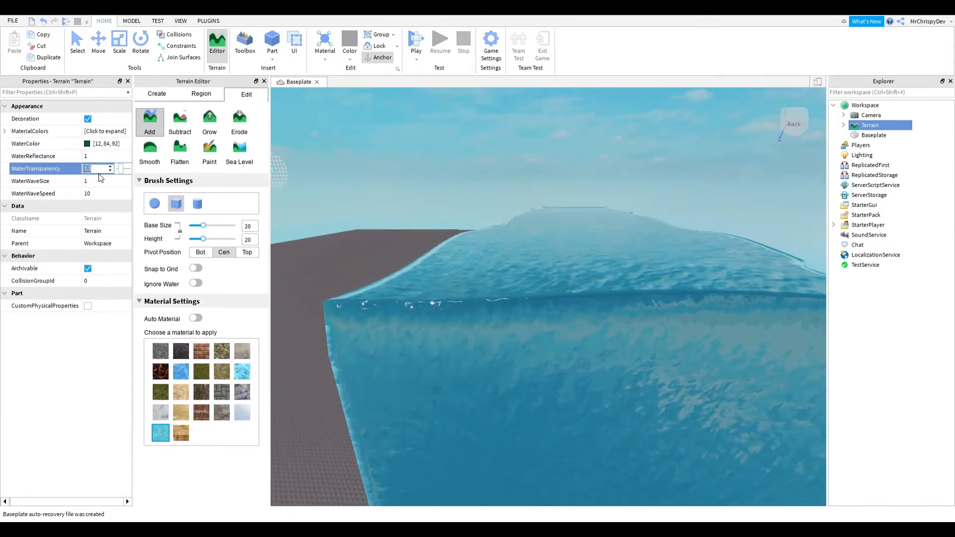
key("BackSpace")
type("0.5")
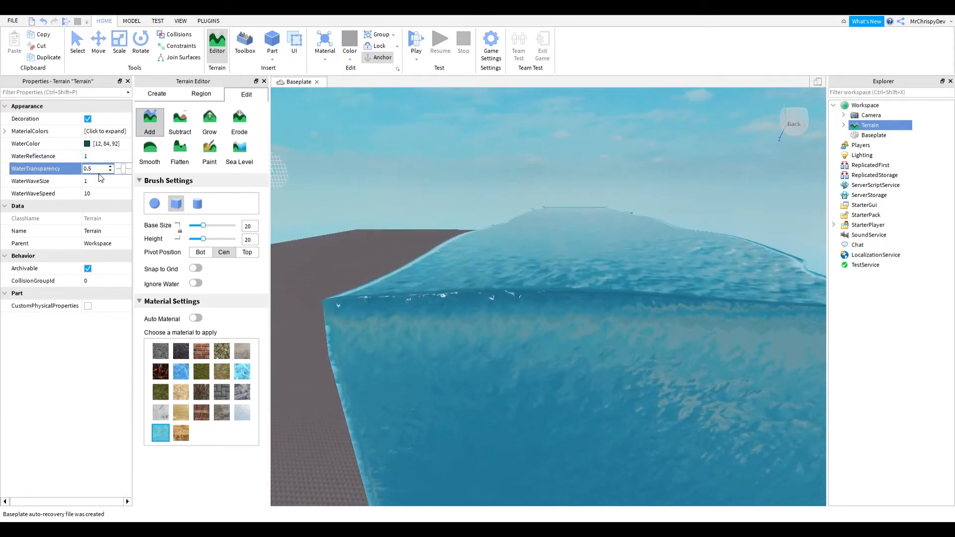
key("Return")
left_click(103, 172)
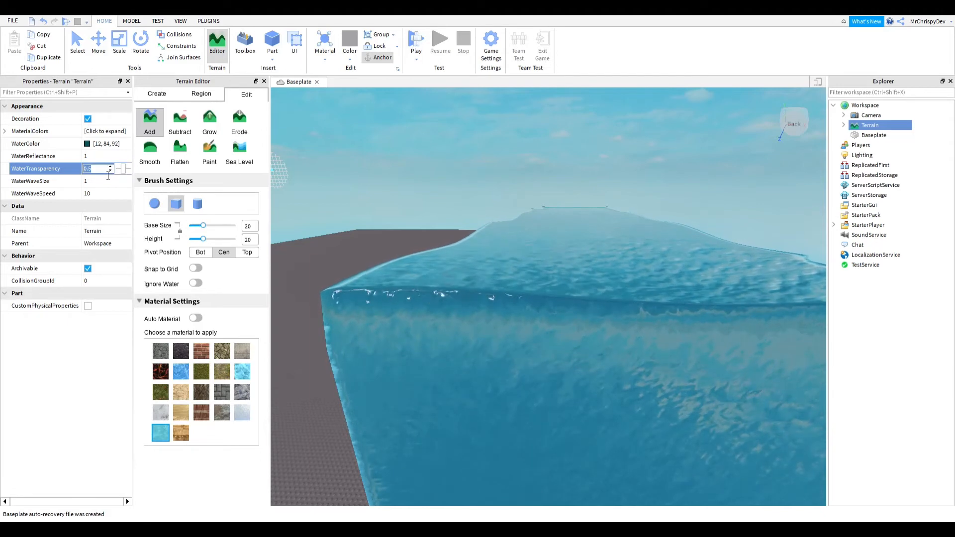
mouse_move(122, 171)
left_mouse_down()
mouse_move(135, 174)
mouse_move(116, 172)
left_mouse_up()
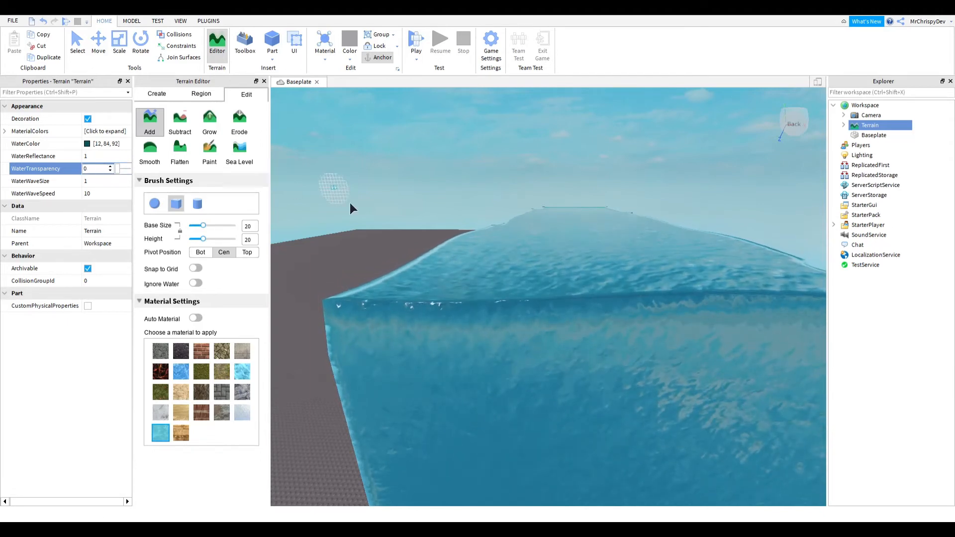
- Clear all the existing terrain from the map
left_click(98, 157)
right_click_drag(562, 256, 563, 256)
key("w")
key("d")
key("s")
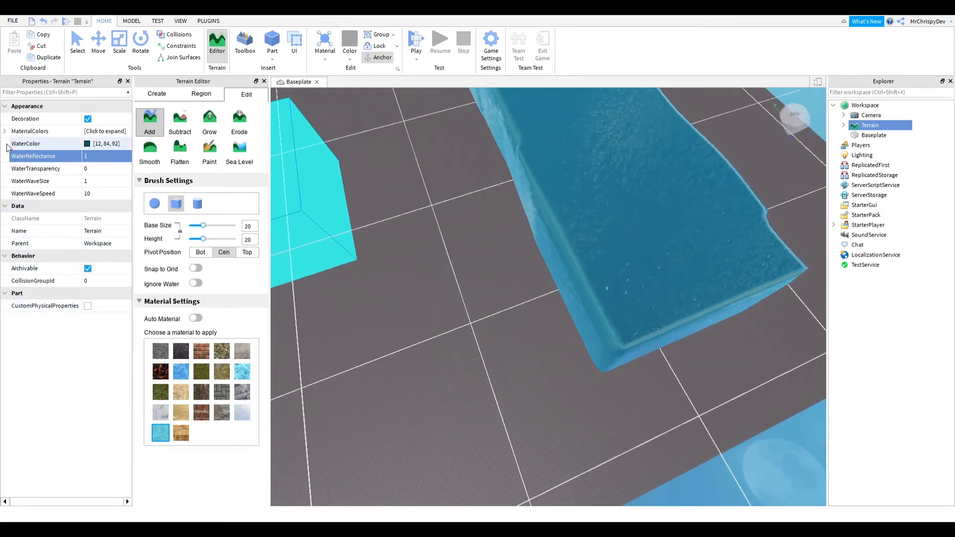
right_click_drag(472, 277, 471, 277)
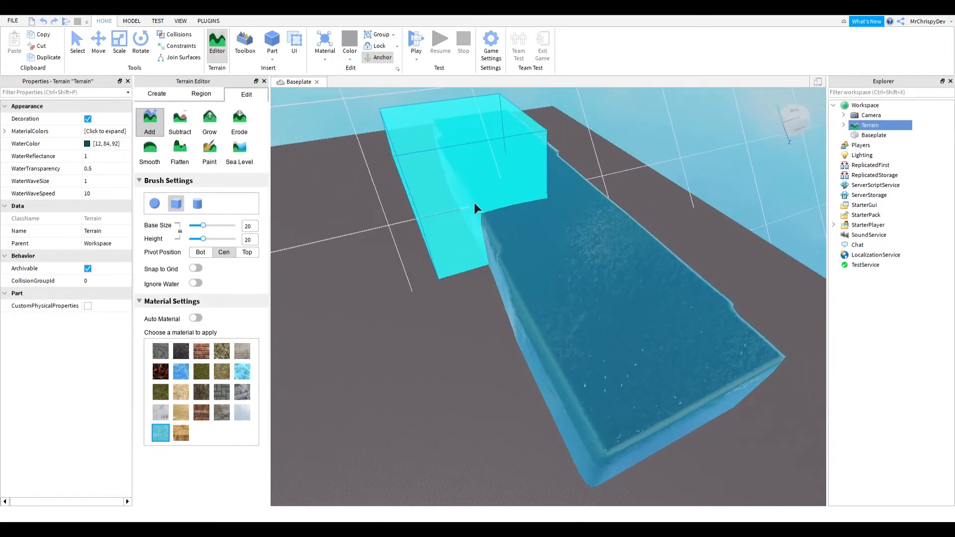
scroll(503, 206, "up", 3)
scroll(557, 289, "down", 3)
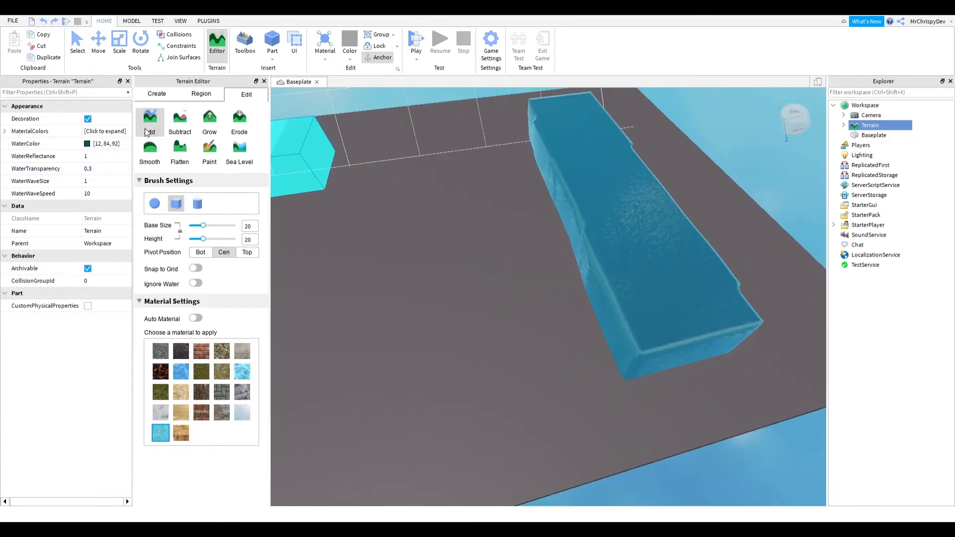
left_click(156, 94)
left_click(210, 131)
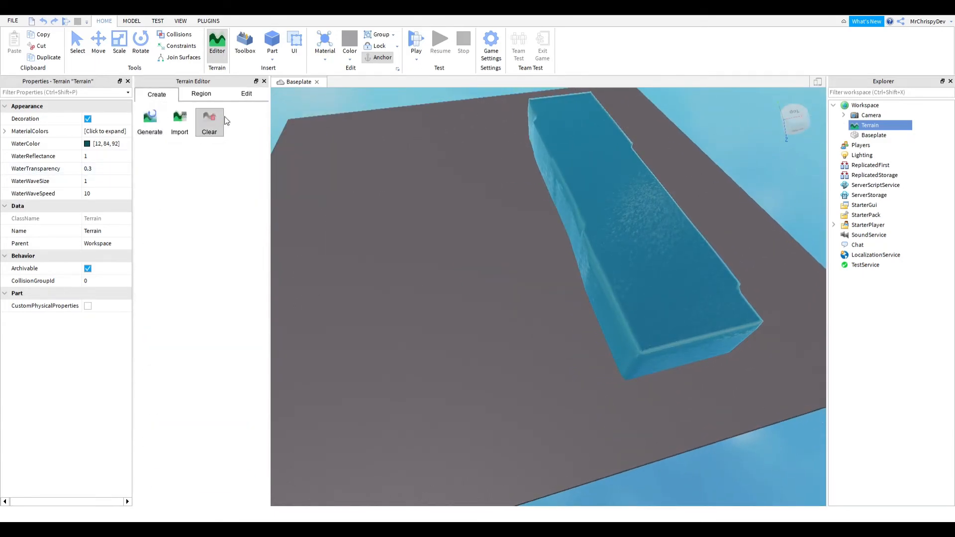
left_click(245, 95)
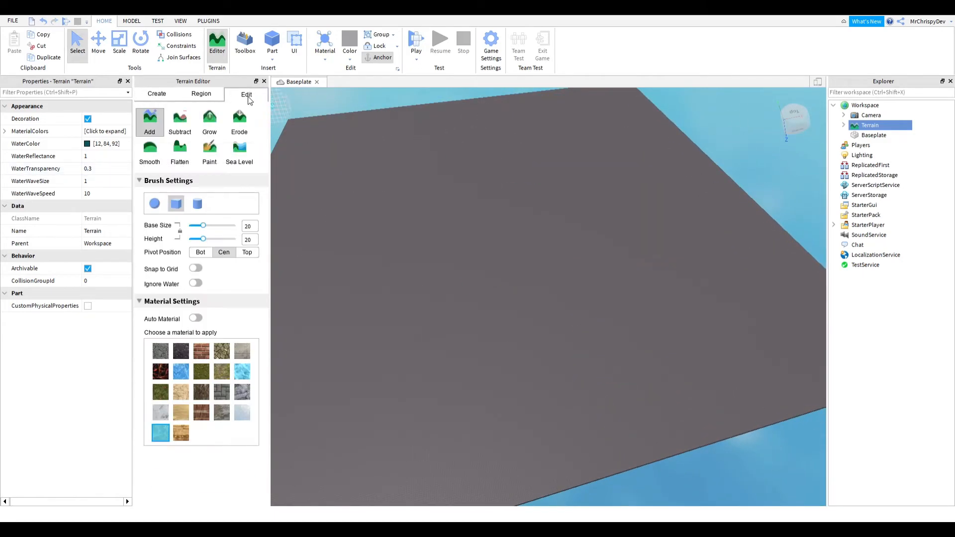
- With the Add tool and Grass material, build a raised grass platform on the empty baseplate
right_click_drag(552, 300, 535, 302)
scroll(535, 302, "up", 3)
left_click(201, 371)
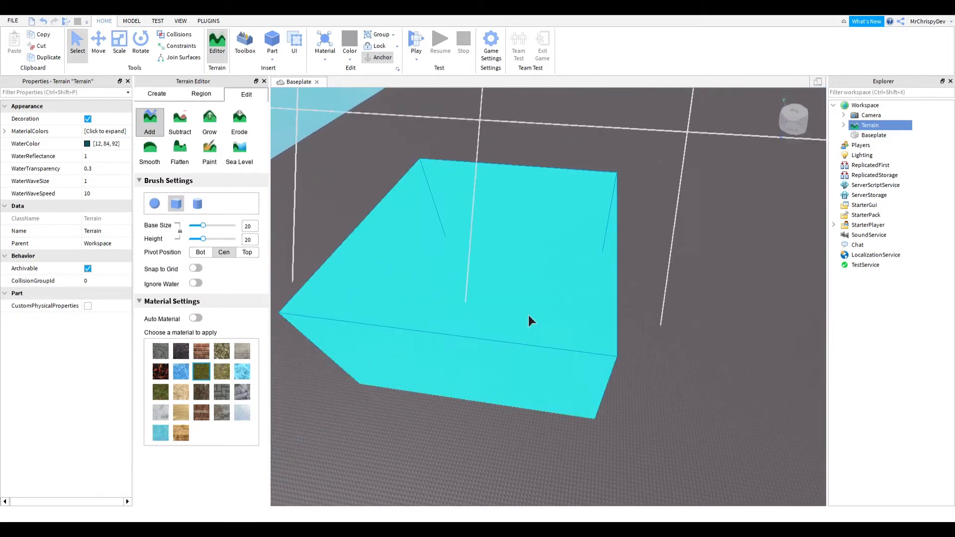
mouse_move(529, 318)
left_mouse_down()
mouse_move(615, 284)
mouse_move(753, 281)
mouse_move(505, 419)
mouse_move(640, 368)
mouse_move(490, 345)
mouse_move(530, 329)
mouse_move(431, 290)
mouse_move(501, 230)
mouse_move(697, 211)
mouse_move(723, 293)
left_mouse_up()
scroll(505, 420, "down", 3)
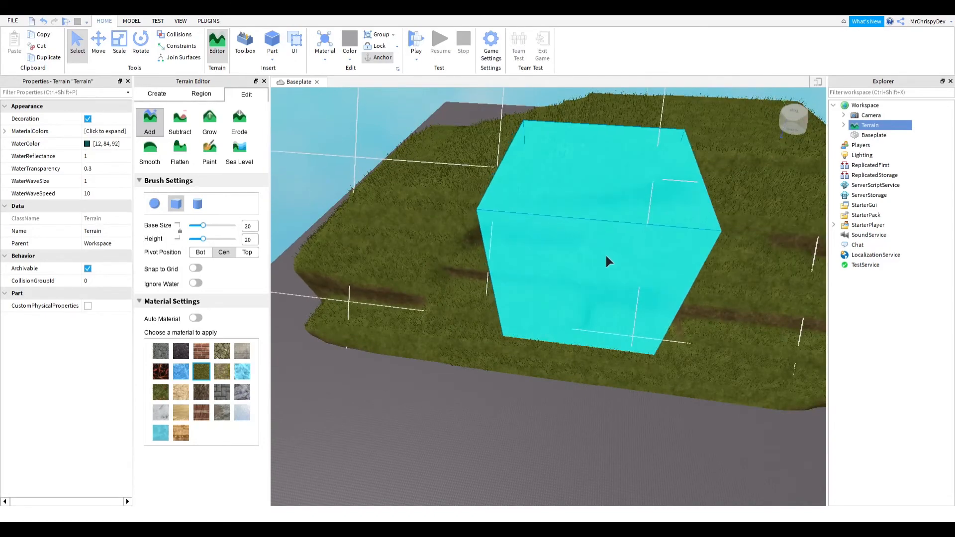
scroll(616, 259, "up", 5)
right_click_drag(616, 258, 616, 258)
scroll(616, 259, "down", 5)
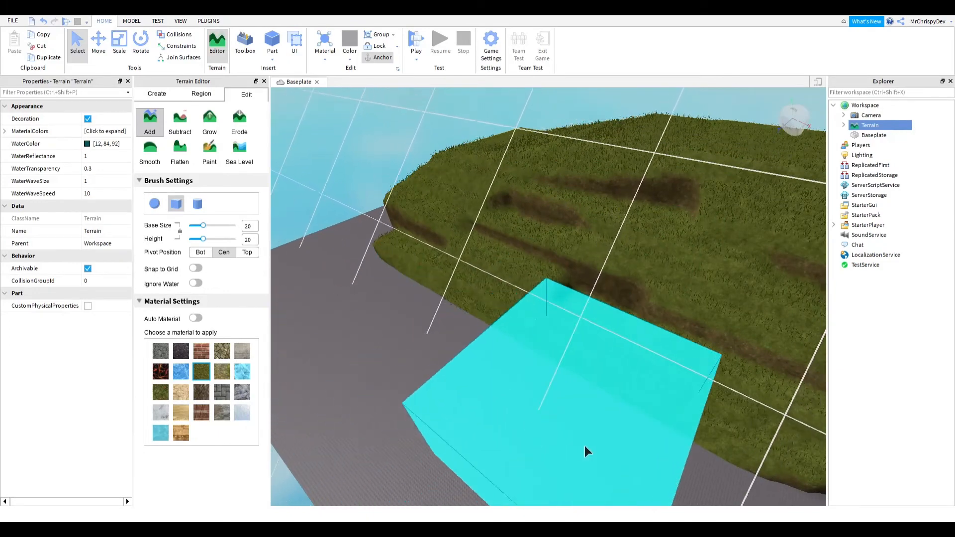
- Extend the grass platform with further Add strokes along its edges
key("w")
key("a")
mouse_move(463, 232)
left_mouse_down()
mouse_move(428, 278)
mouse_move(450, 335)
mouse_move(559, 341)
mouse_move(504, 437)
left_mouse_up()
left_click_drag(448, 413, 397, 386)
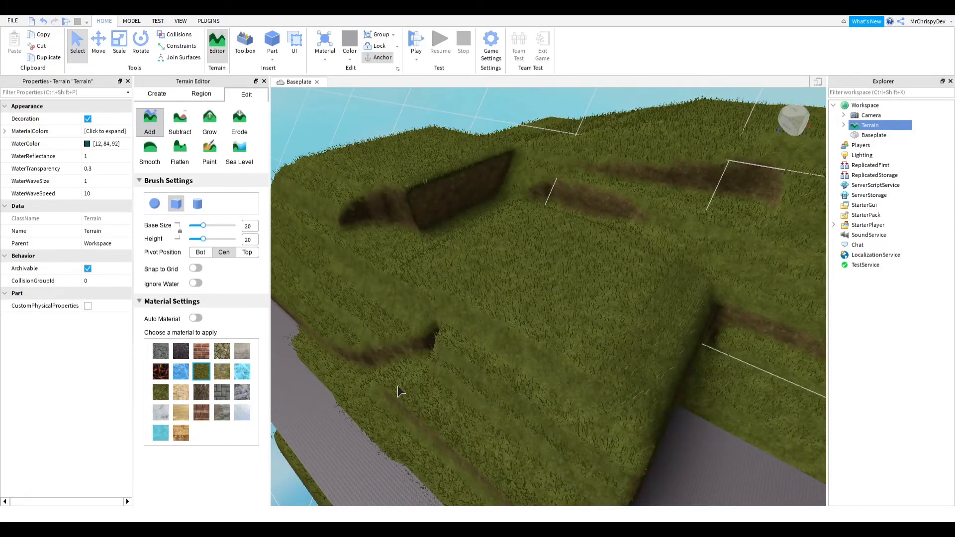
scroll(658, 355, "down", 2)
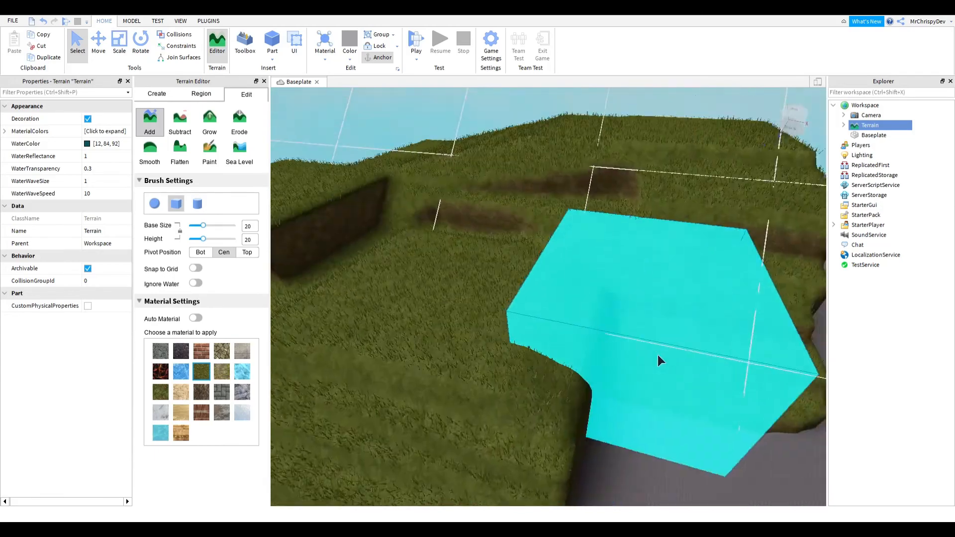
scroll(658, 354, "up", 3)
scroll(658, 354, "down", 5)
mouse_move(658, 354)
right_mouse_down()
mouse_move(547, 355)
mouse_move(591, 351)
right_mouse_up()
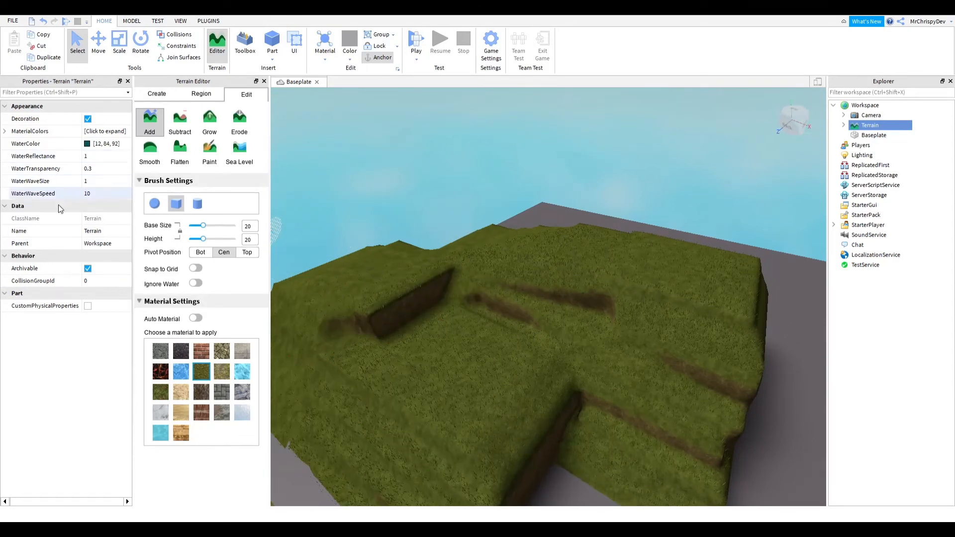
- Expand the terrain's MaterialColors and change the Grass colour to [105, 143, 118]
left_click(4, 132)
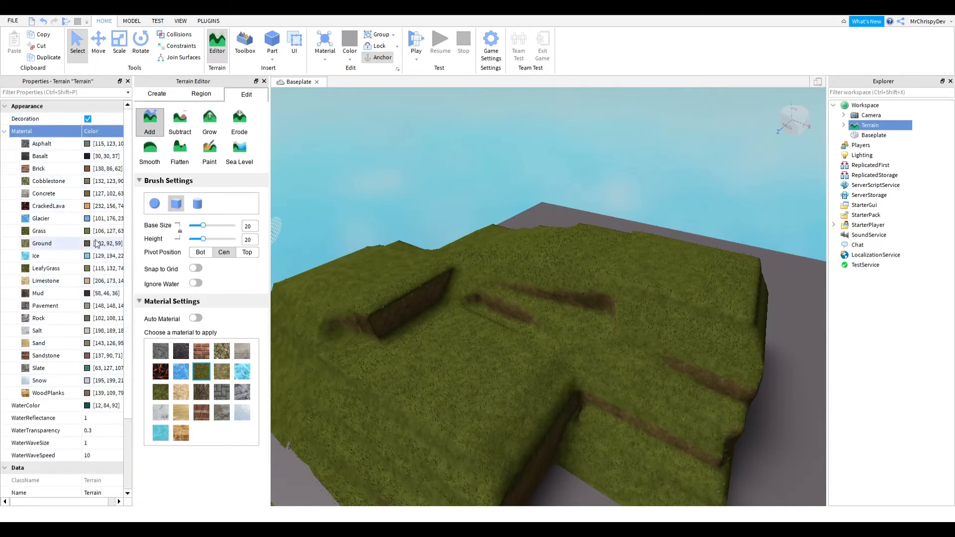
left_click(109, 227)
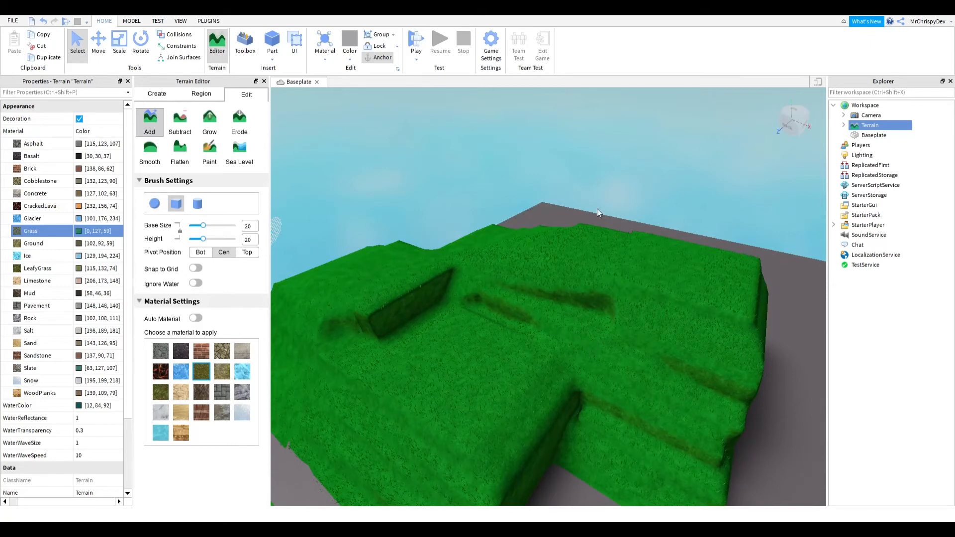
left_click_drag(594, 222, 600, 250)
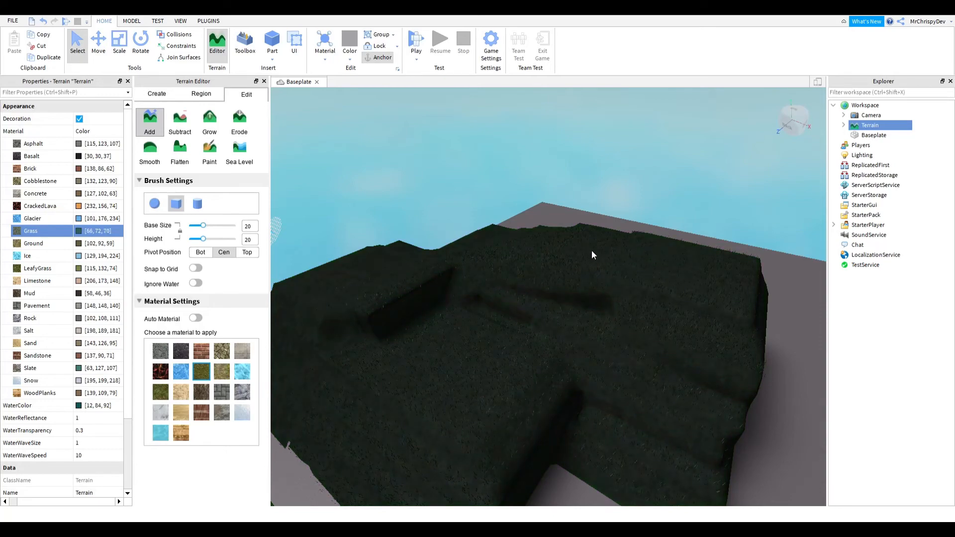
left_click_drag(592, 250, 590, 215)
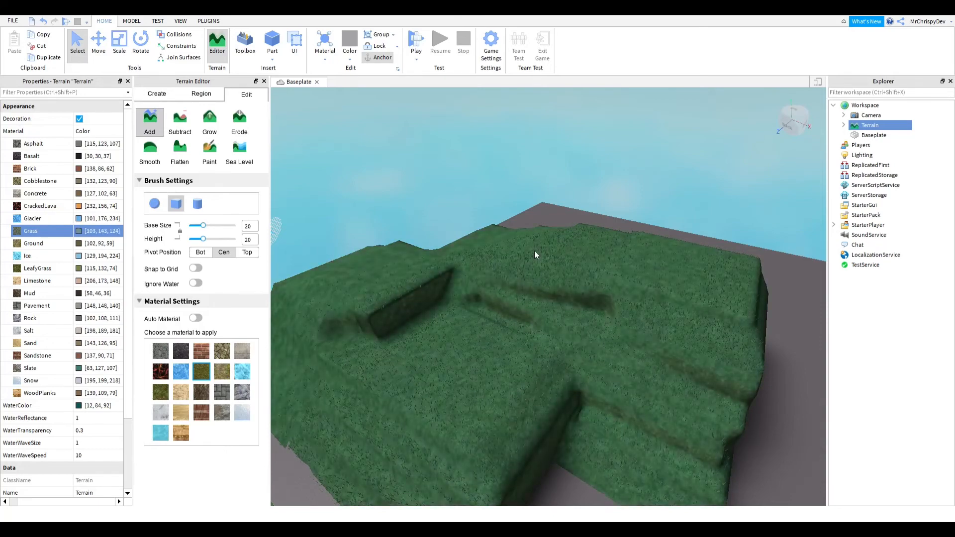
right_click_drag(554, 347, 555, 358)
right_click_drag(637, 340, 638, 341)
- Switch to the Paint tool, set the base size to 8, choose Rock and paint the platform's side
key("w")
key("s")
key("w")
key("s")
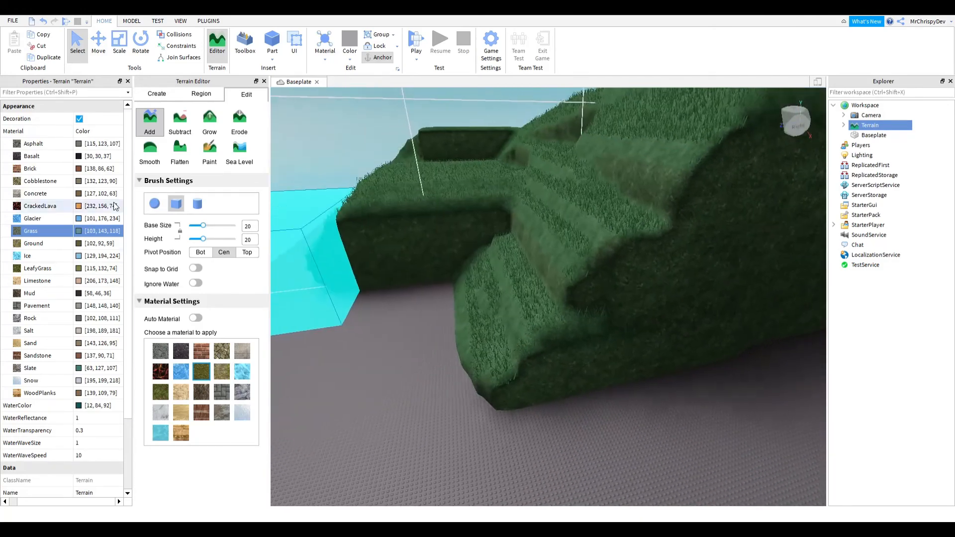
left_click(209, 147)
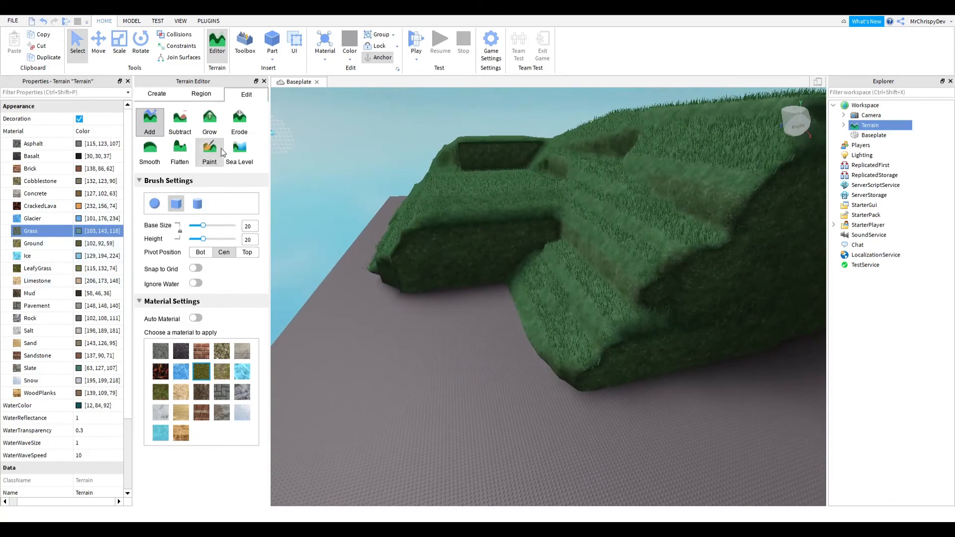
key("w")
key("s")
right_click_drag(601, 317, 592, 306)
left_click(246, 392)
left_click_drag(205, 241, 193, 241)
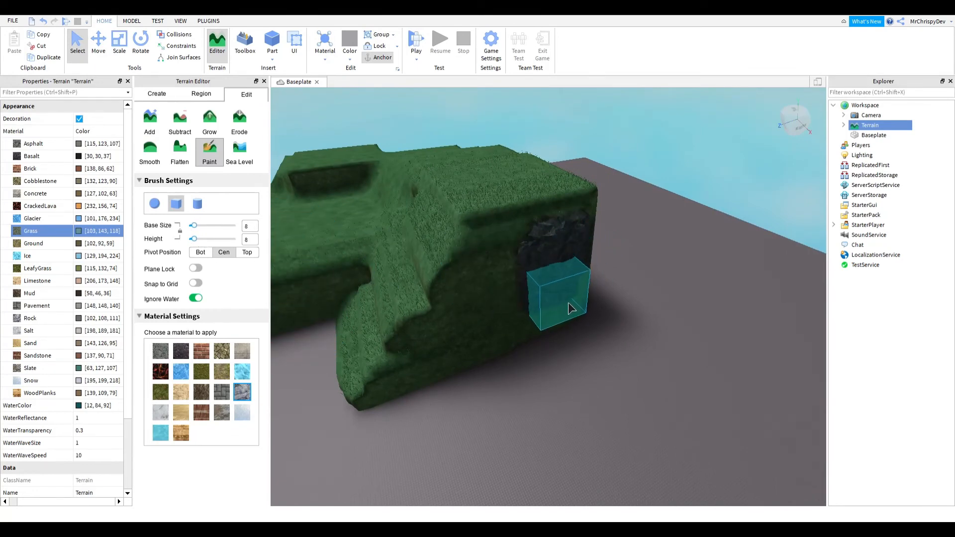
left_click_drag(568, 303, 542, 321)
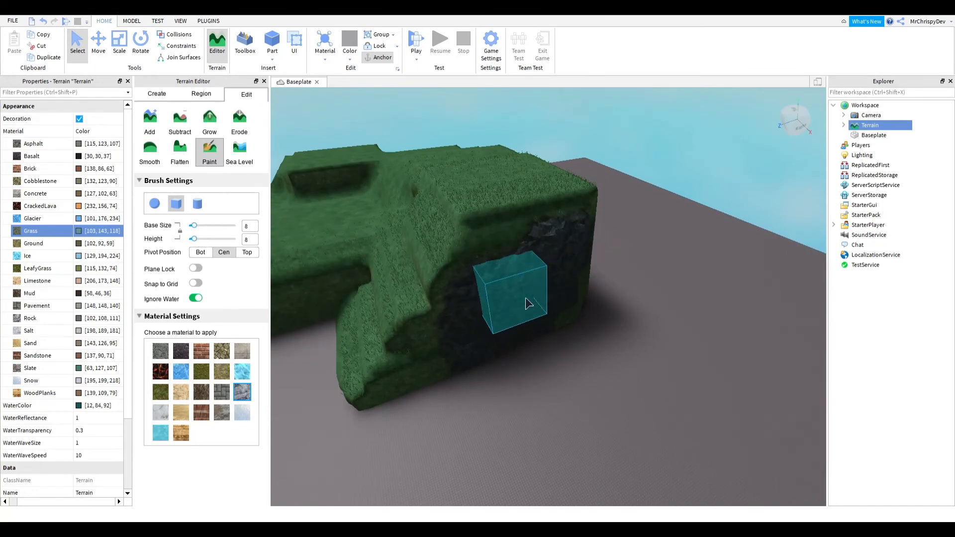
mouse_move(550, 350)
left_mouse_down()
mouse_move(393, 344)
mouse_move(438, 338)
mouse_move(378, 278)
mouse_move(450, 251)
mouse_move(525, 201)
mouse_move(479, 232)
mouse_move(550, 234)
mouse_move(463, 162)
mouse_move(419, 376)
mouse_move(469, 393)
mouse_move(443, 358)
mouse_move(438, 320)
mouse_move(474, 277)
mouse_move(501, 220)
mouse_move(578, 244)
mouse_move(573, 273)
mouse_move(462, 336)
left_mouse_up()
- Paint the upper surface of the platform with Rock material
key("a")
key("a")
key("a")
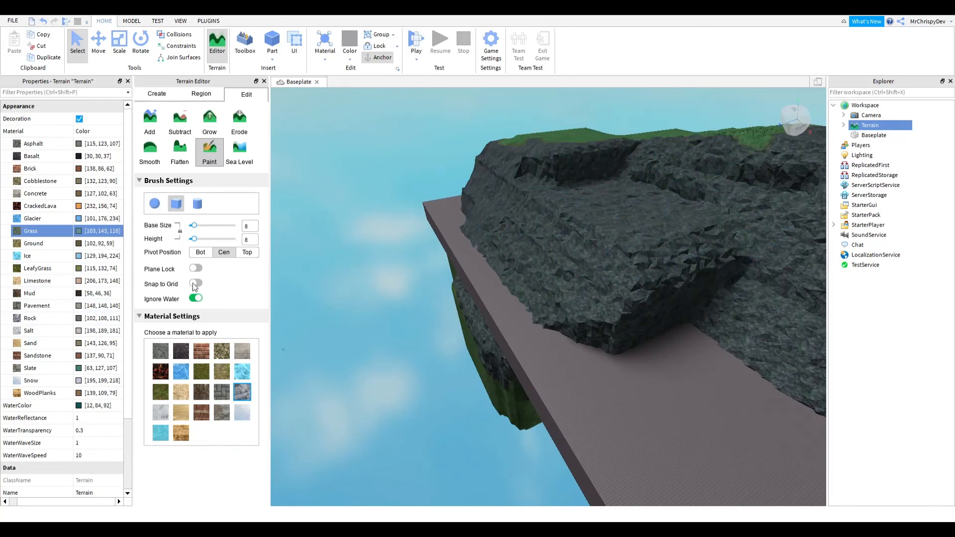
scroll(676, 374, "up", 4)
right_click_drag(676, 374, 674, 373)
scroll(676, 375, "down", 6)
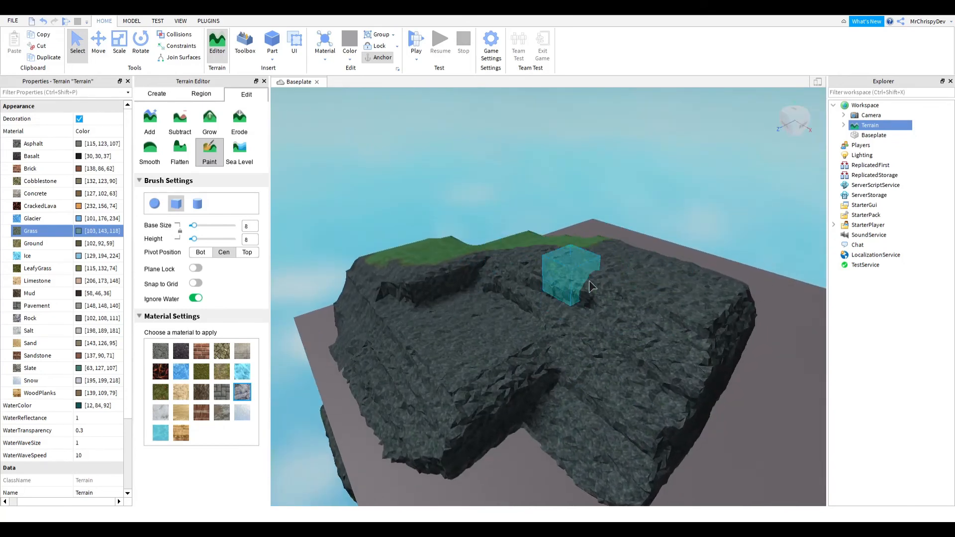
key("d")
left_click_drag(583, 282, 634, 246)
key("a")
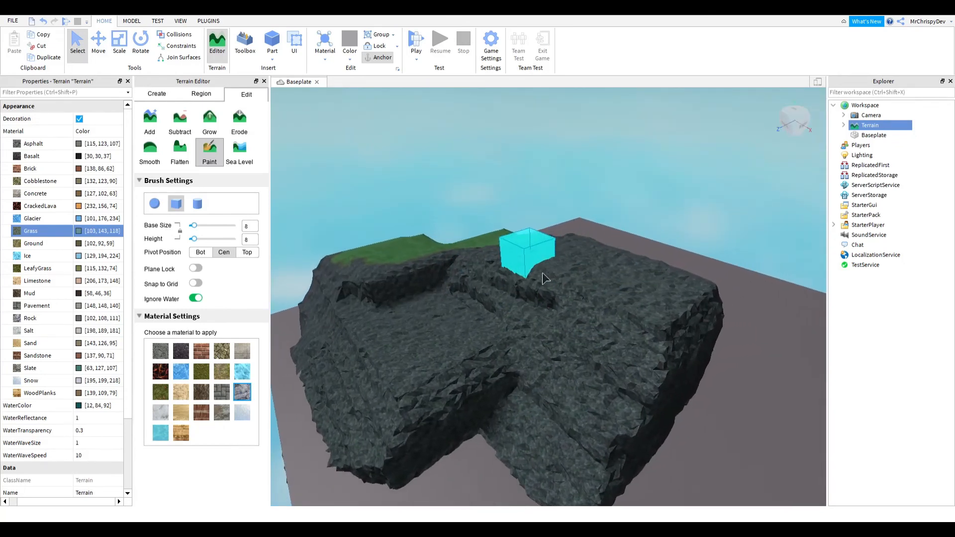
key("w")
key("a")
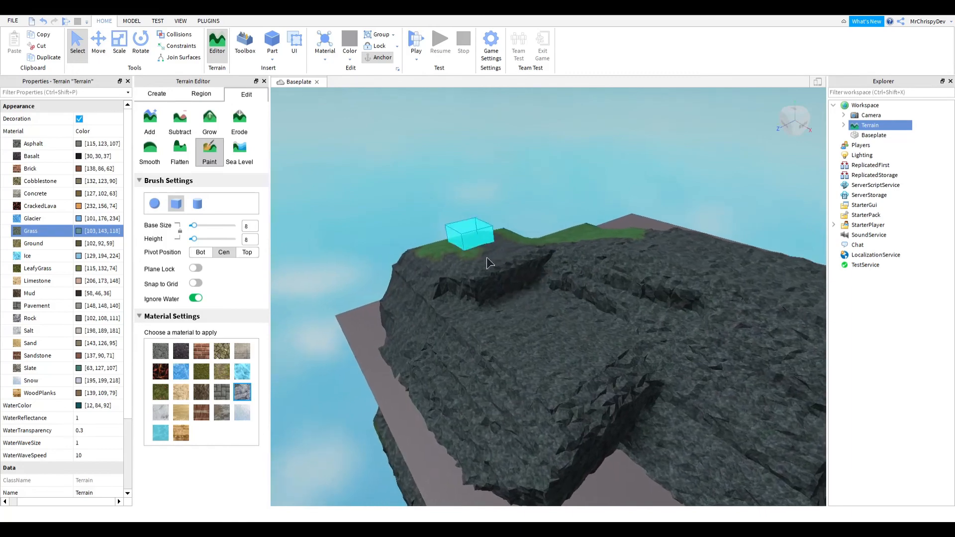
- Continue painting the platform's remaining grassy areas, including its lower edges, with Rock
left_click_drag(487, 258, 487, 258)
key("w")
right_click_drag(486, 257, 487, 258)
key("s")
key("a")
mouse_move(511, 247)
left_mouse_down()
mouse_move(536, 347)
mouse_move(623, 222)
mouse_move(547, 283)
mouse_move(508, 291)
mouse_move(564, 229)
mouse_move(526, 236)
mouse_move(540, 263)
left_mouse_up()
key("w")
key("a")
key("a")
key("s")
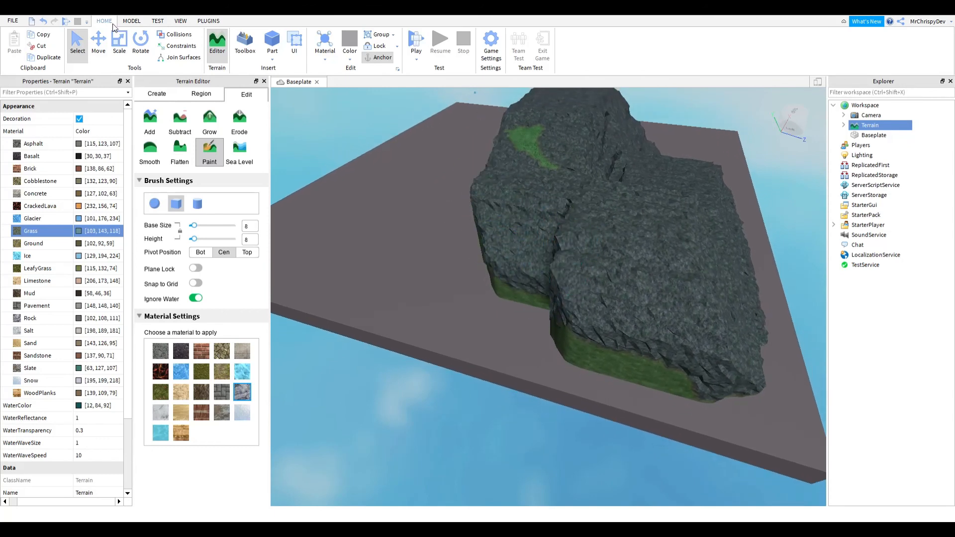
right_click_drag(587, 237, 587, 237)
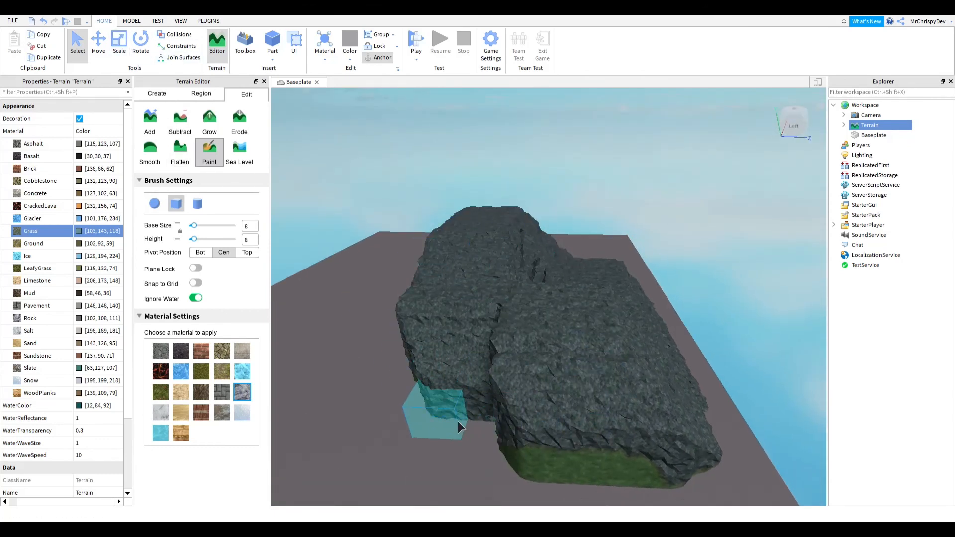
mouse_move(457, 422)
left_mouse_down()
mouse_move(534, 486)
mouse_move(649, 489)
mouse_move(699, 469)
left_mouse_up()
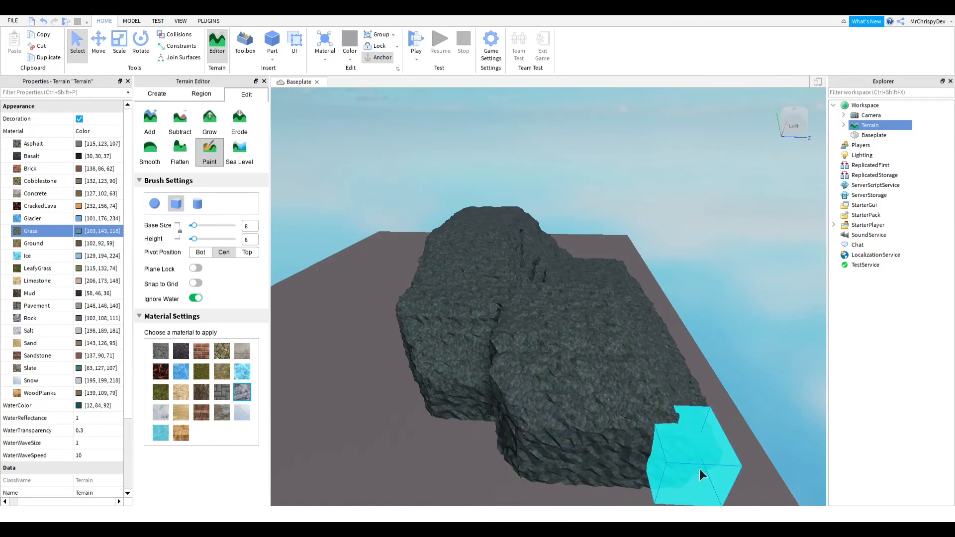